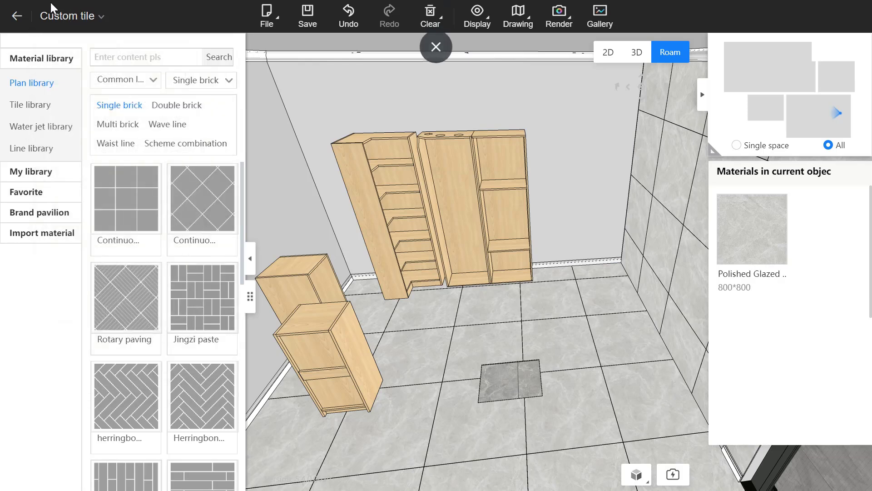
Step: Switch to the system cabinet design module and bring up the Decoration models in the Material plaza
mouse_move(59, 20)
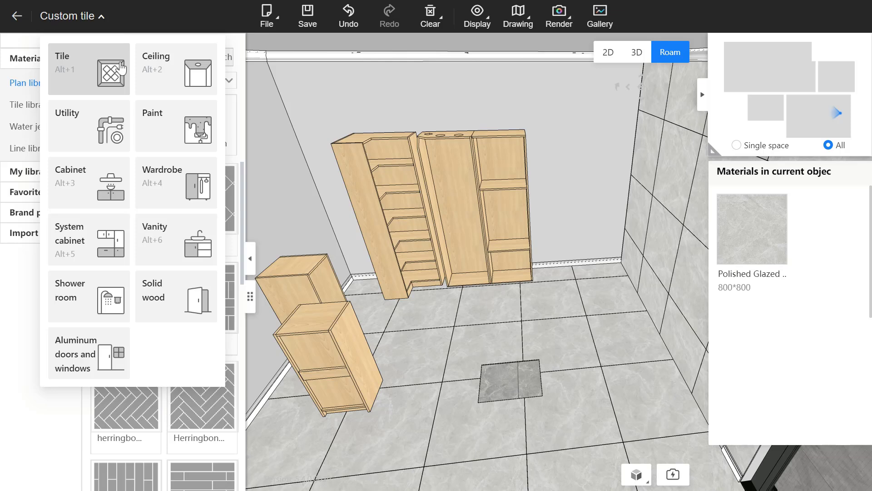
click(104, 235)
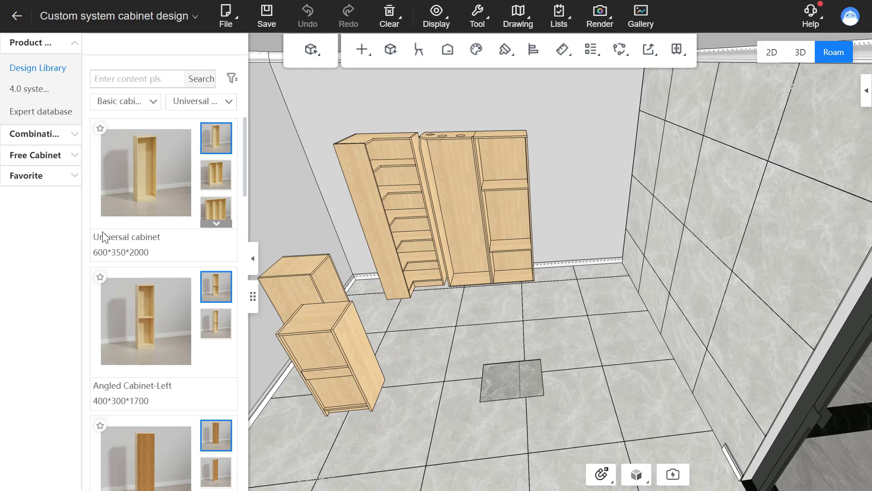
key(m)
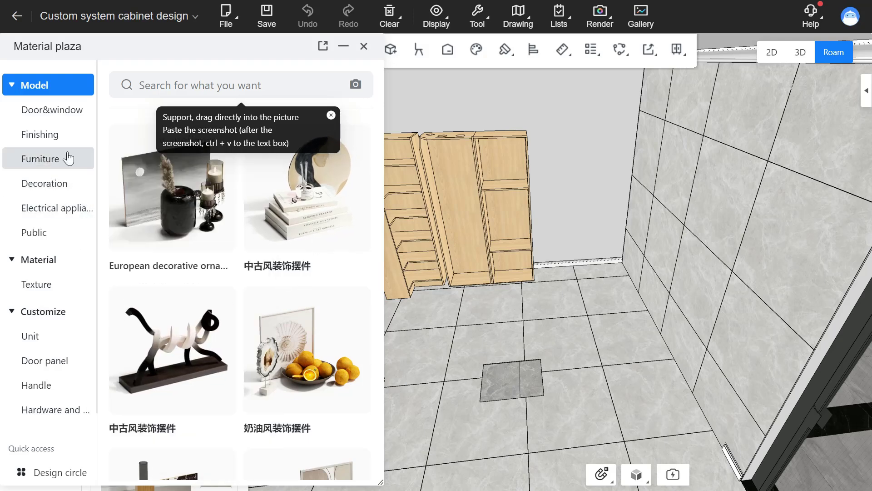
click(52, 163)
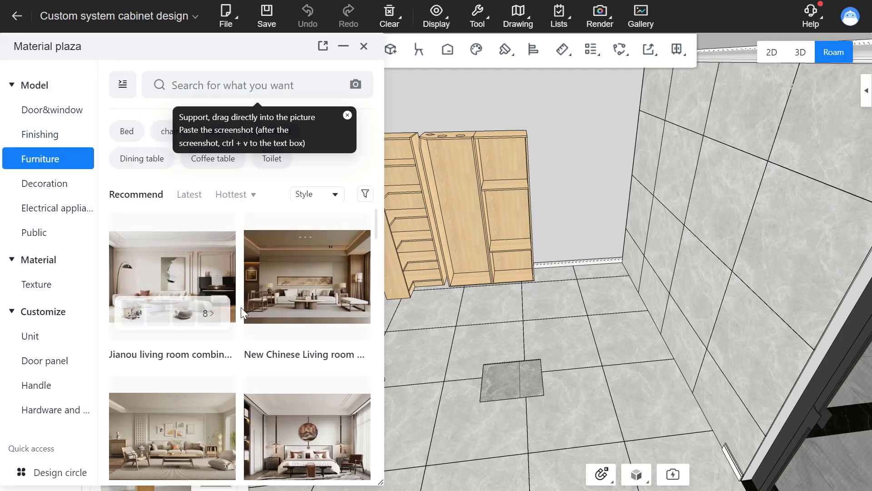
click(42, 187)
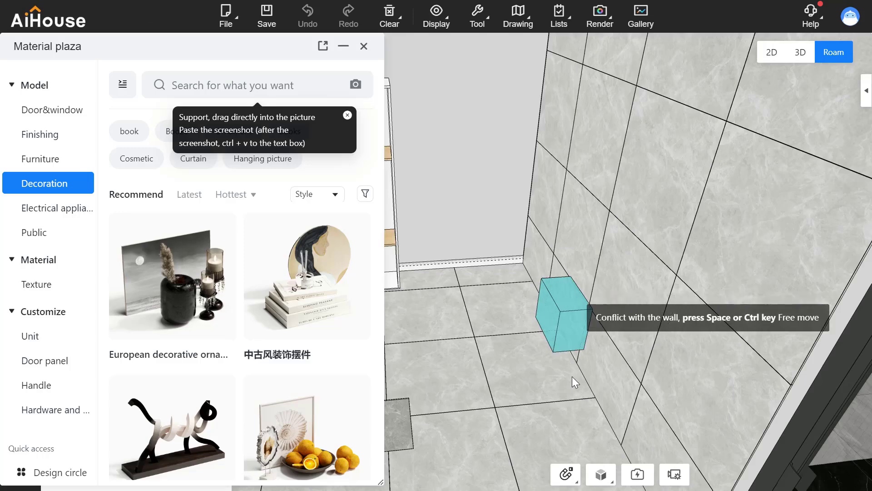
Step: Place the European decorative ornament on the floor near the tiled wall and move it about 541 mm away from the wall
click(572, 377)
click(554, 348)
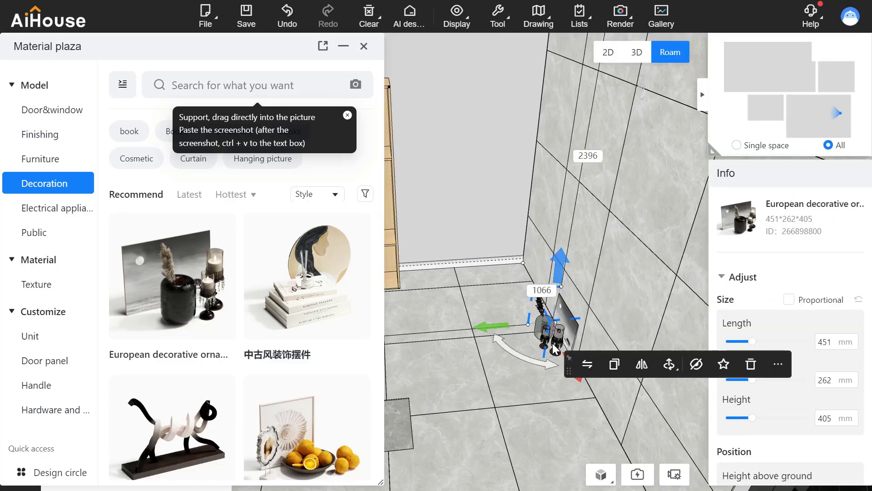
drag(554, 348, 497, 336)
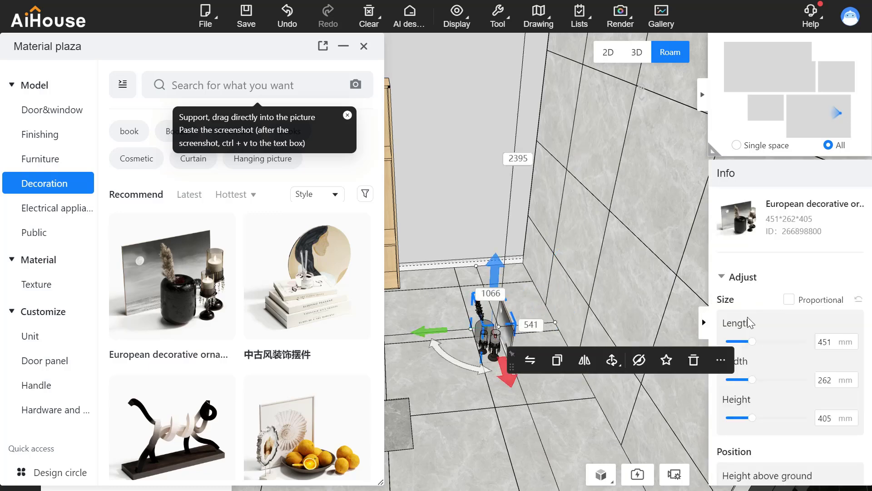
Step: Stretch the decorative ornament's length to 623 mm and deselect it
drag(752, 342, 764, 341)
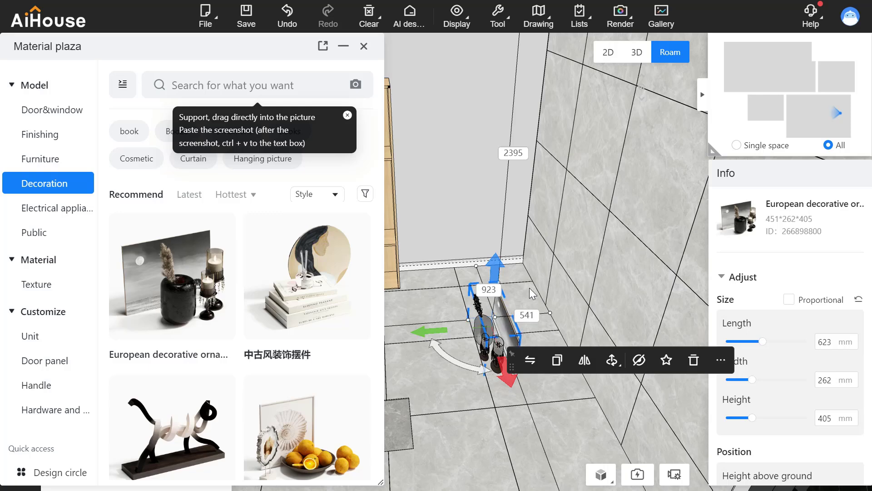
scroll(793, 310, down, 3)
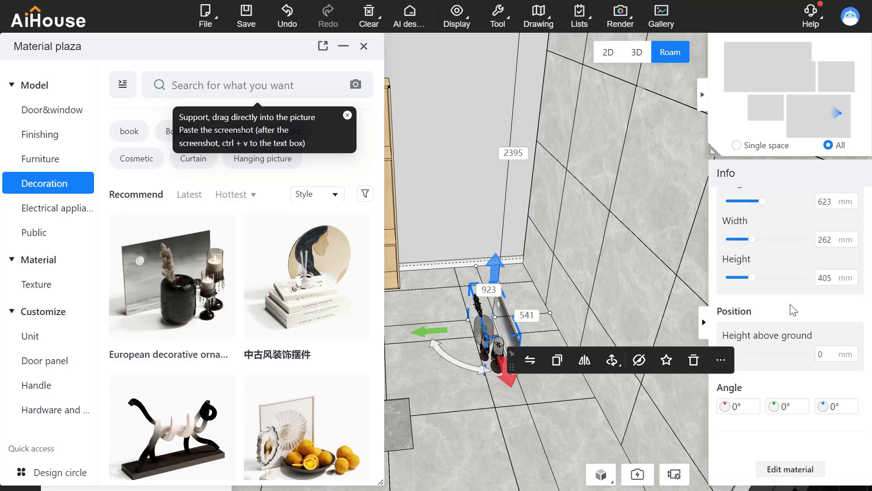
click(527, 318)
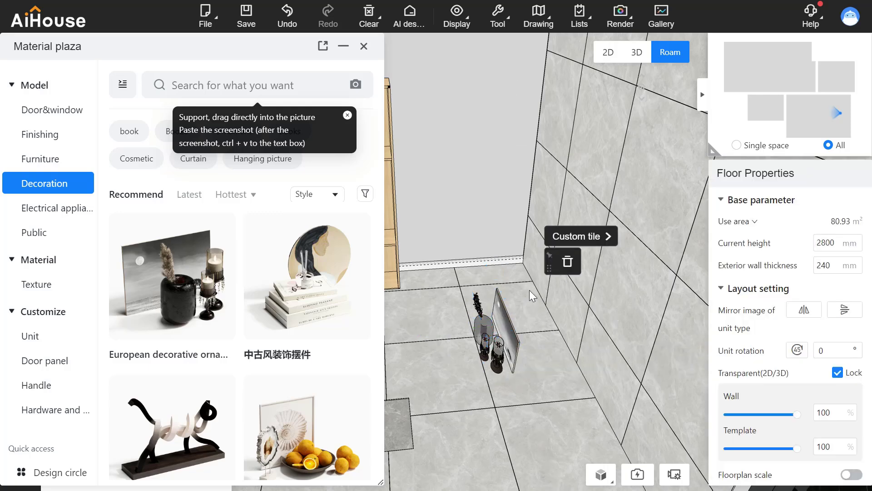
Step: Delete the decorative ornament from the floor and close the Material plaza
click(518, 328)
key(Delete)
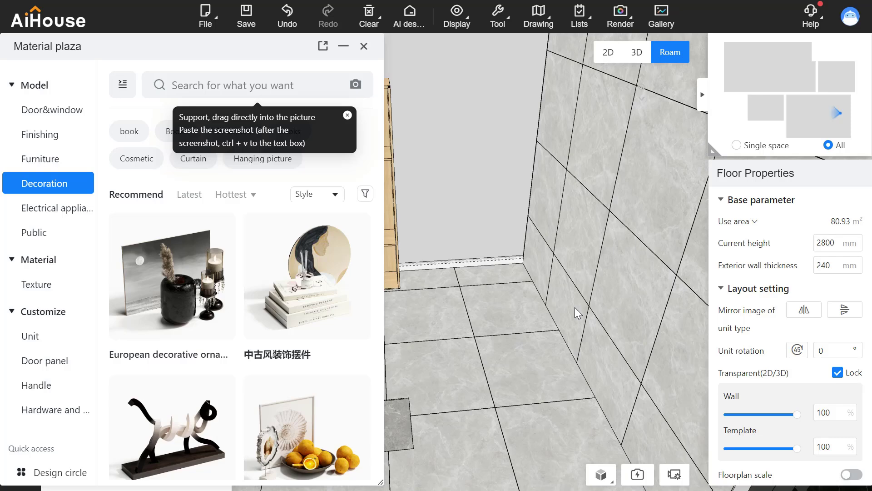
click(364, 46)
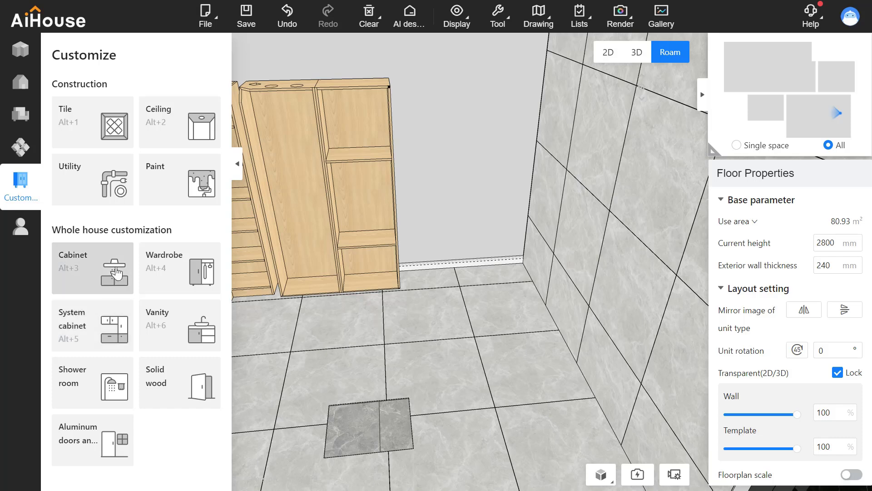
Step: Switch to the wardrobe design module and select the middle Universal cabinet to show its placement parameters
click(373, 251)
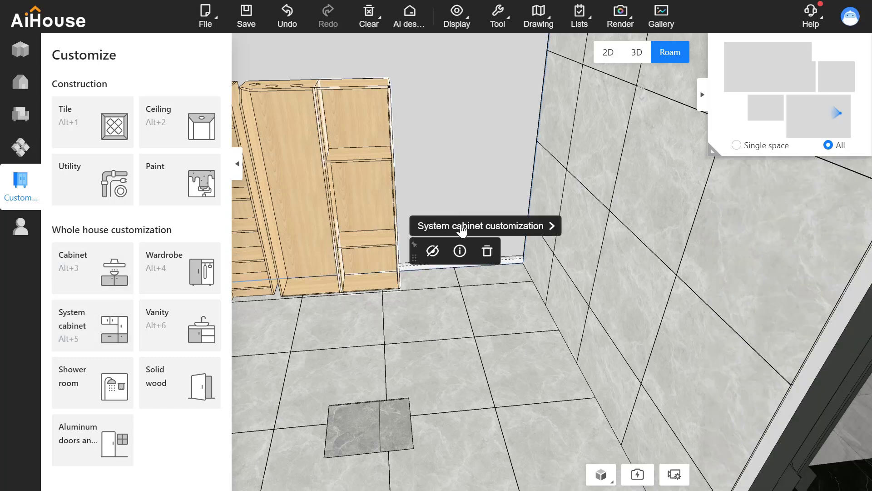
click(155, 266)
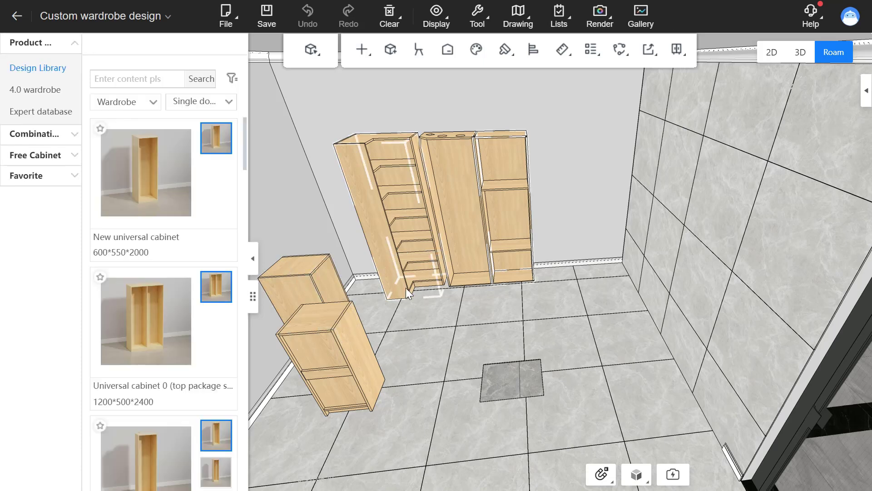
click(468, 224)
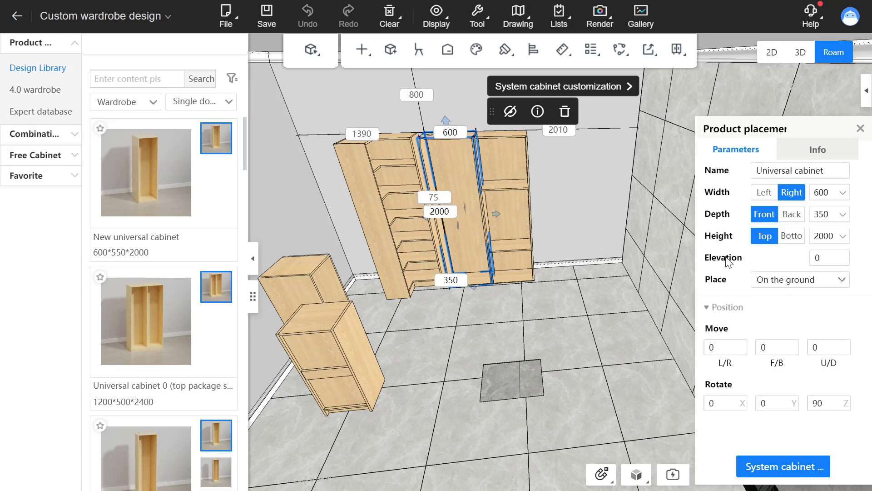
click(826, 194)
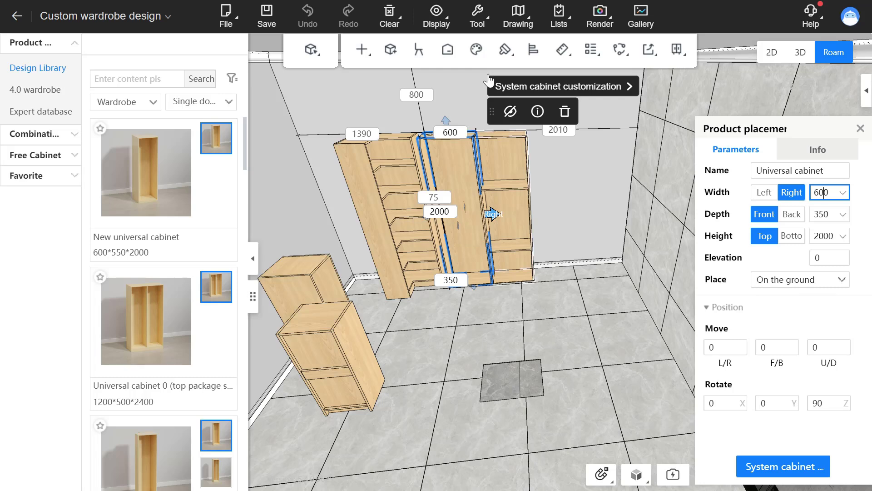
Step: Review the Whole house customization settings, including the door overlay auto adaptation option, and close the settings
click(477, 16)
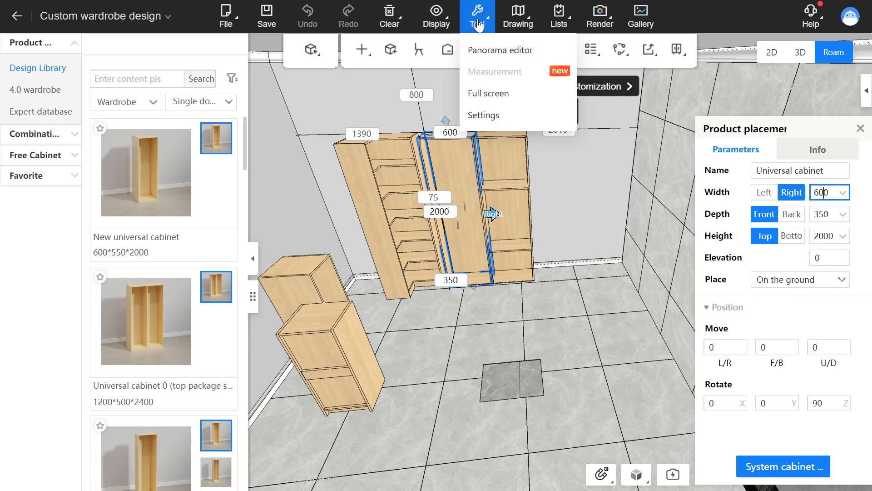
click(486, 116)
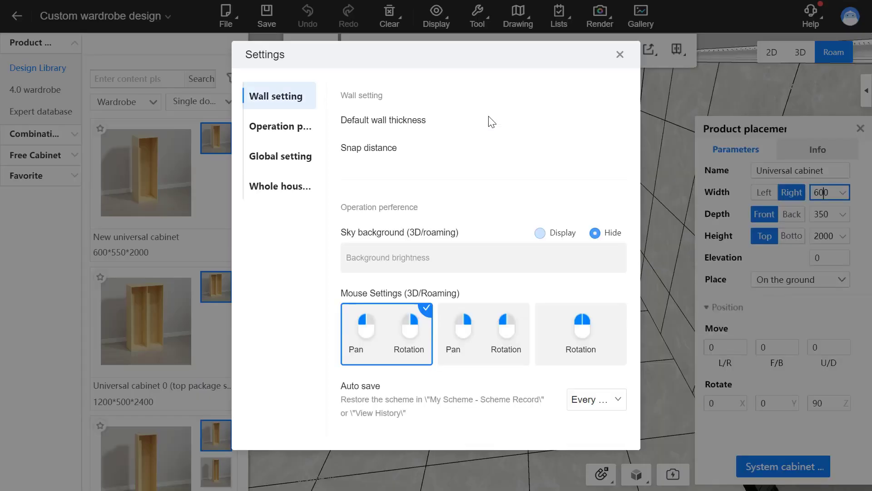
click(294, 192)
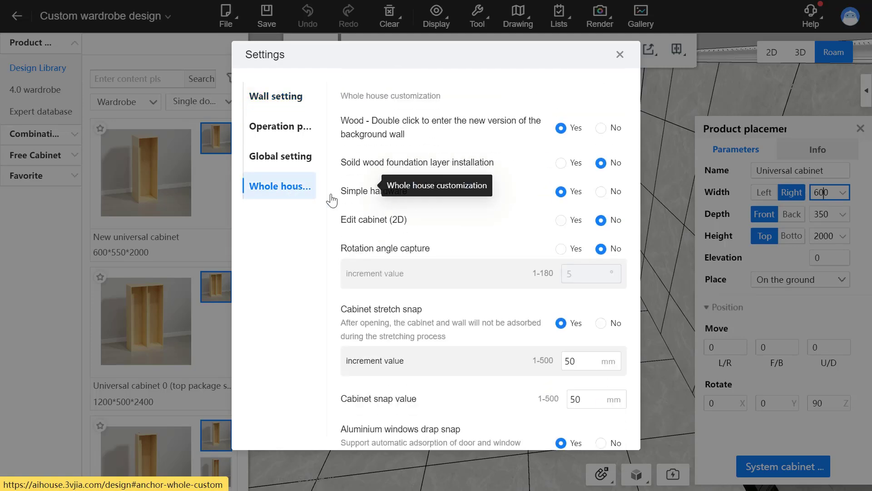
scroll(470, 219, down, 10)
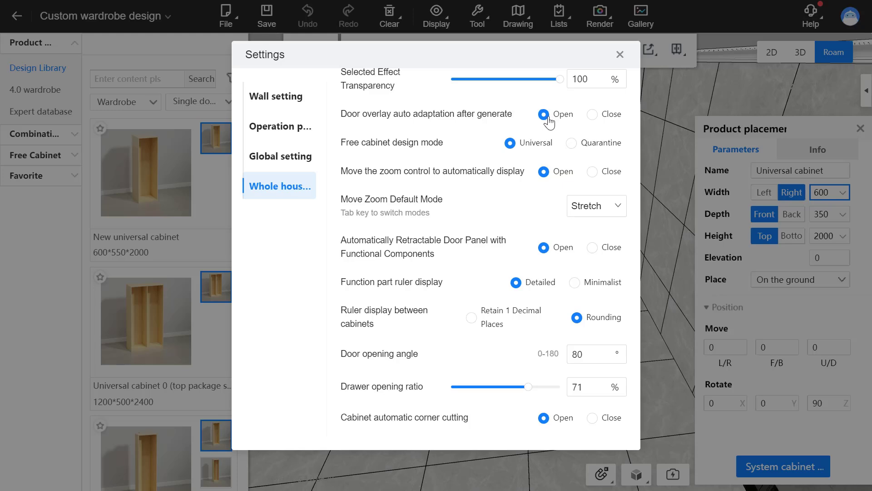
click(620, 54)
Step: Take the selected Universal cabinet into system cabinet customization and collapse the product library
scroll(500, 249, up, 2)
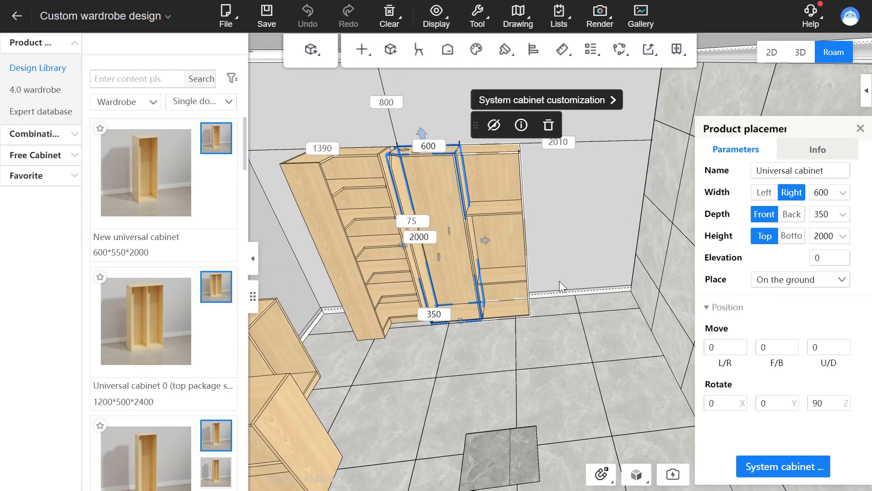
drag(560, 280, 532, 294)
scroll(530, 273, up, 1)
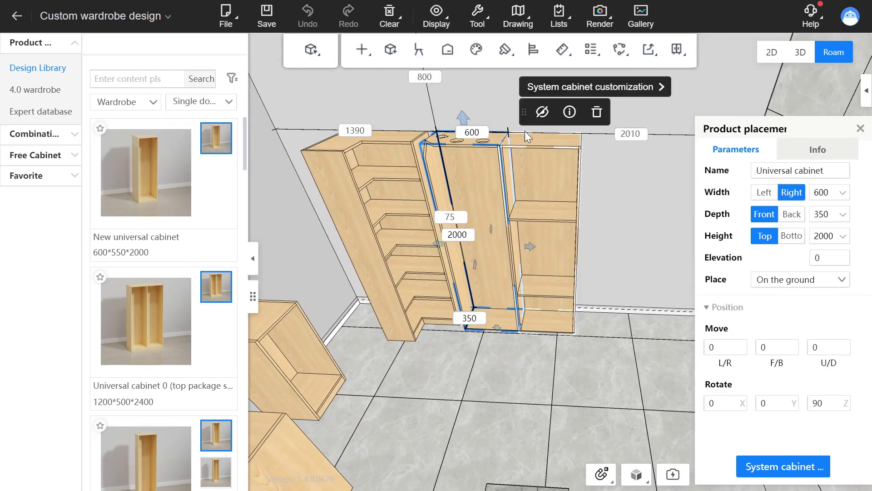
click(571, 89)
click(478, 211)
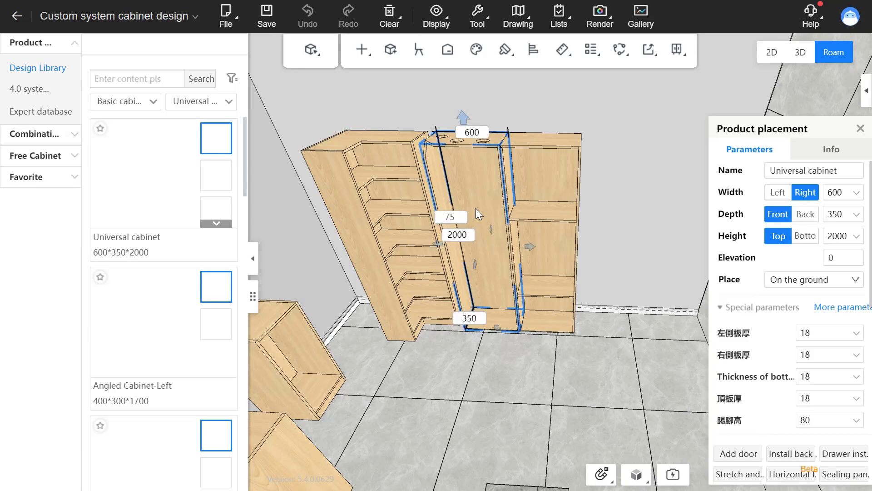
click(252, 263)
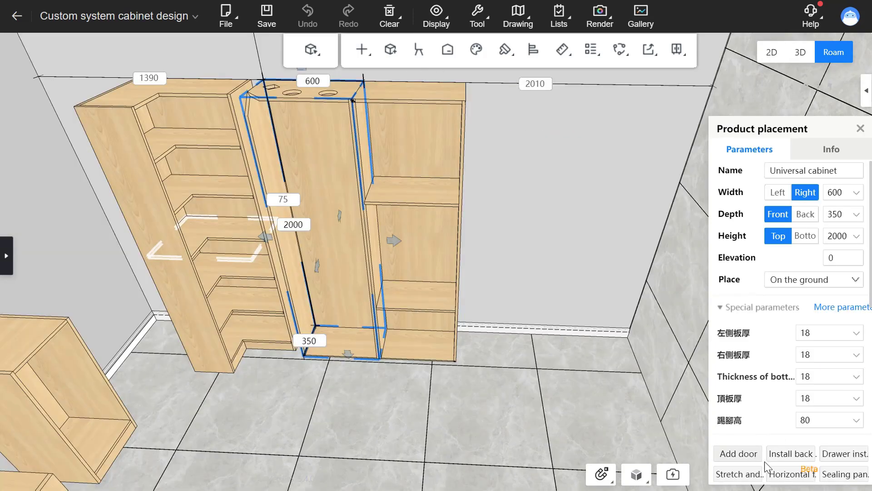
Step: Start installing multiple door panels and try the door area on single compartments of the tall shelf cabinet
click(738, 454)
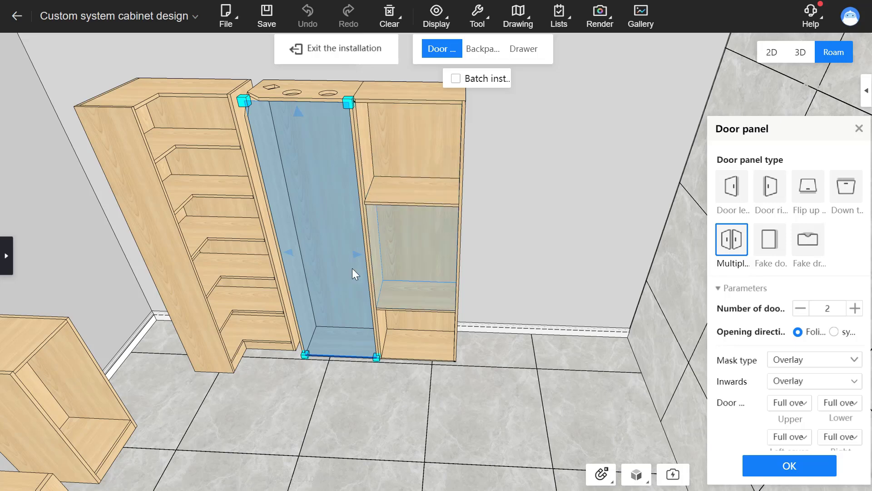
click(409, 184)
drag(459, 213, 320, 241)
scroll(489, 367, up, 3)
click(535, 334)
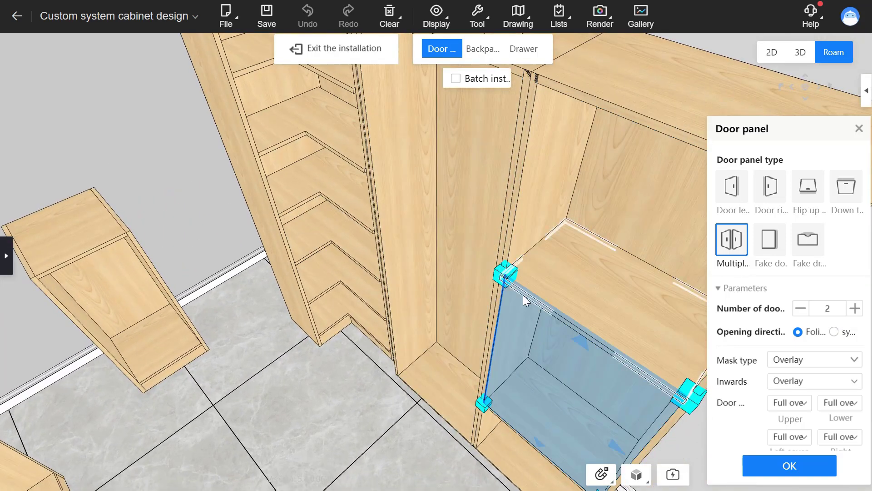
click(497, 459)
drag(544, 326, 510, 258)
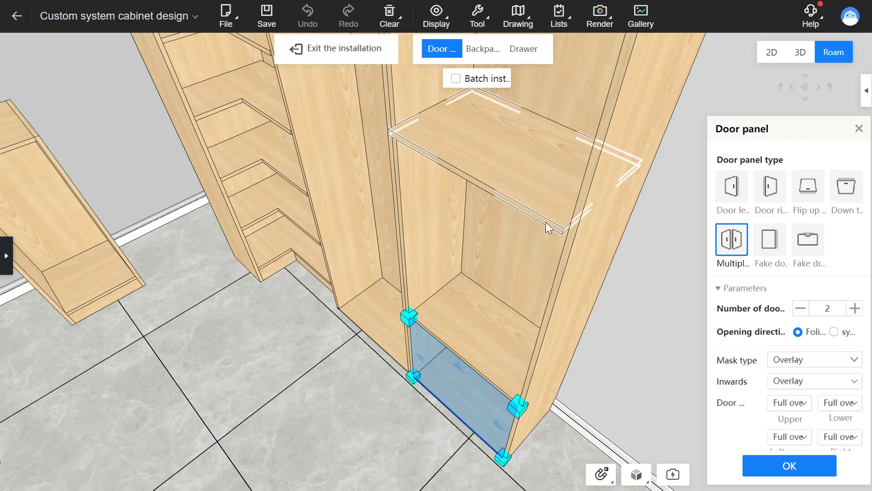
Step: Extend the door area over the upper two compartments of the shelf cabinet and generate 2 overlay doors
click(529, 186)
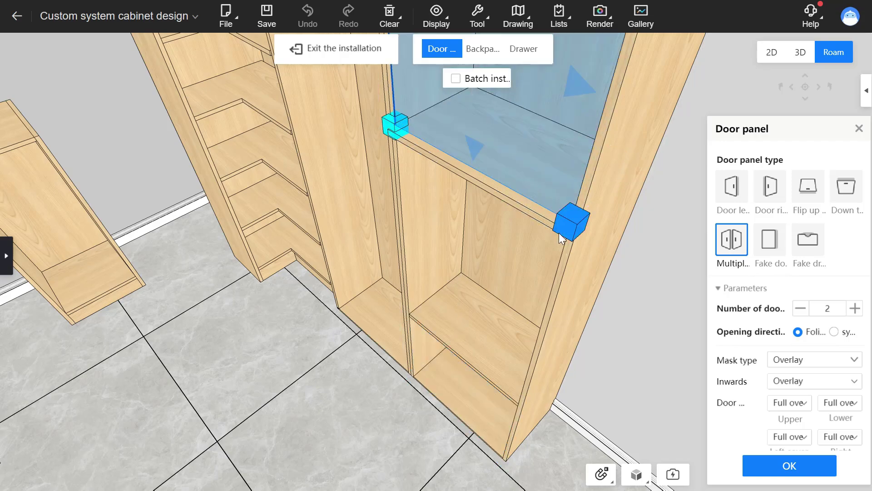
drag(631, 234, 703, 204)
drag(570, 328, 547, 426)
drag(564, 320, 526, 462)
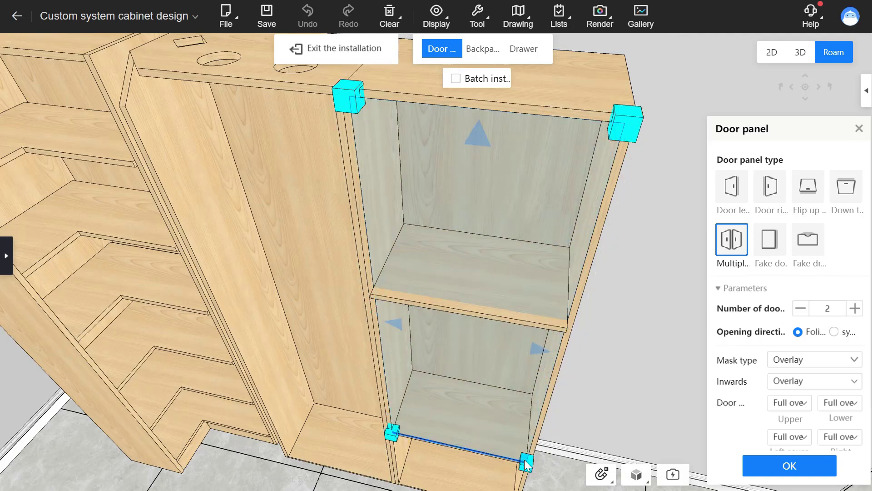
click(796, 468)
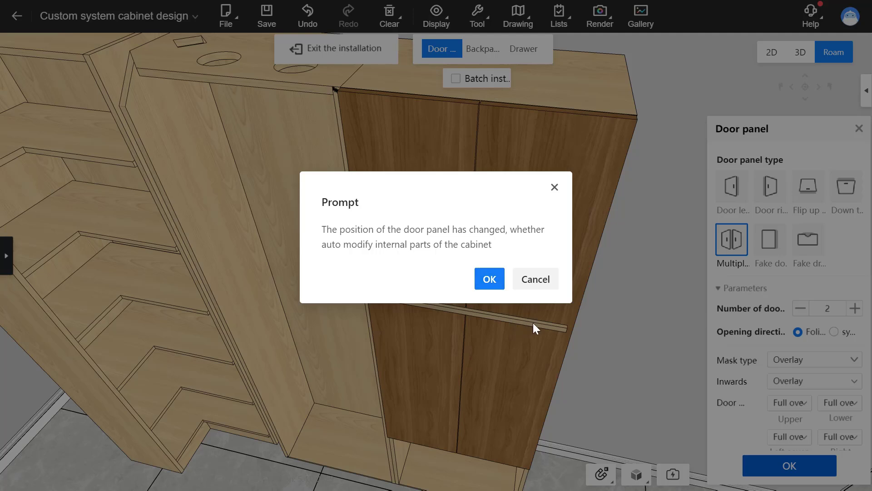
Step: Accept the automatic modification of the cabinet's internal parts and exit the installation with the new doors swung open
click(489, 279)
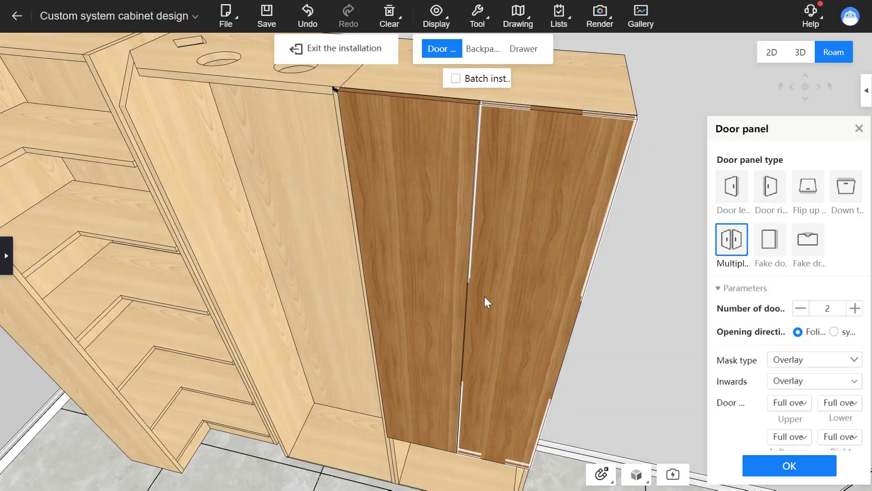
click(484, 297)
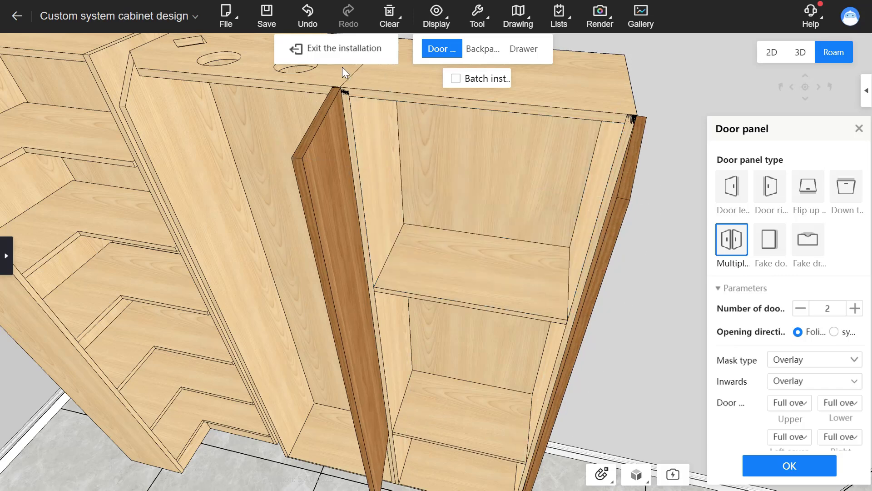
click(343, 57)
Step: Check the Whole house customization settings again for the door overlay auto adaptation and zoom control display options
mouse_move(498, 52)
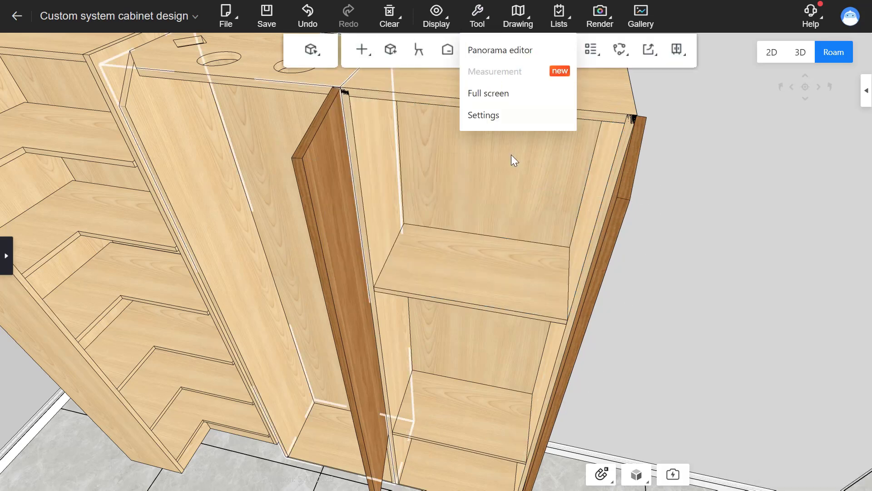
mouse_move(477, 16)
click(479, 114)
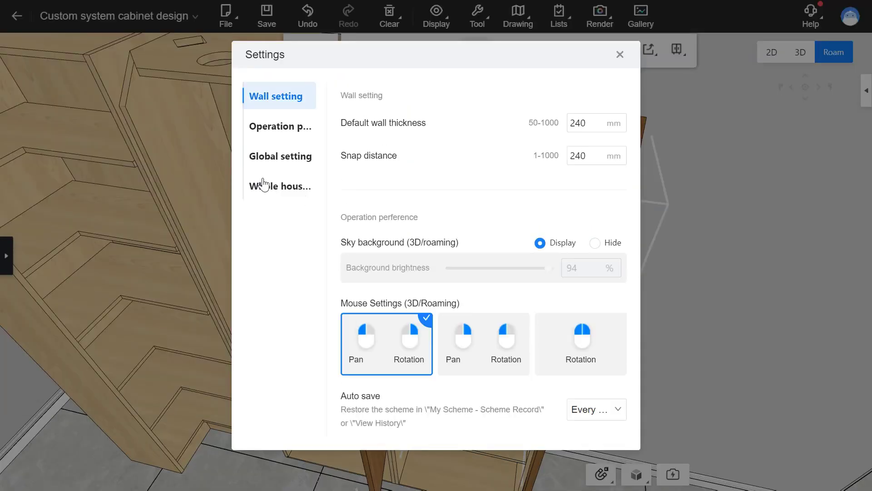
click(277, 186)
scroll(397, 228, down, 5)
scroll(396, 227, down, 5)
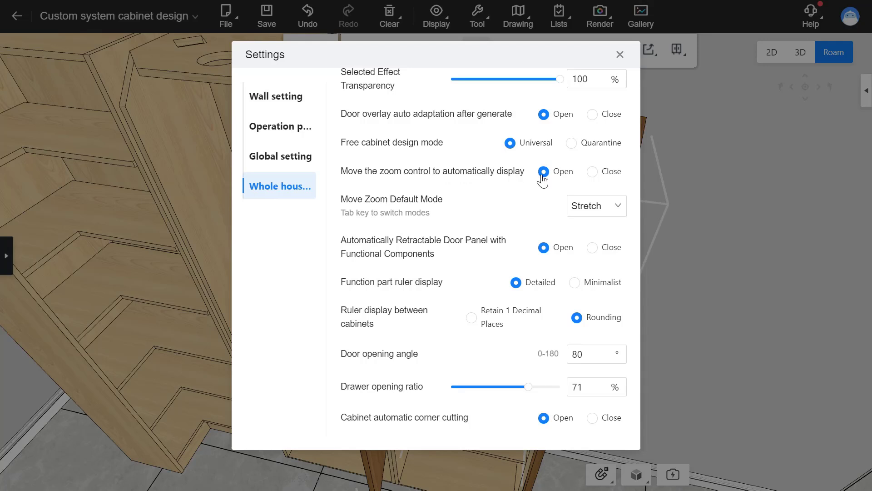
Step: Close the settings and try stretching the tall shelf cabinet's outer side to about 1150 mm width, undoing the change
click(620, 55)
click(489, 164)
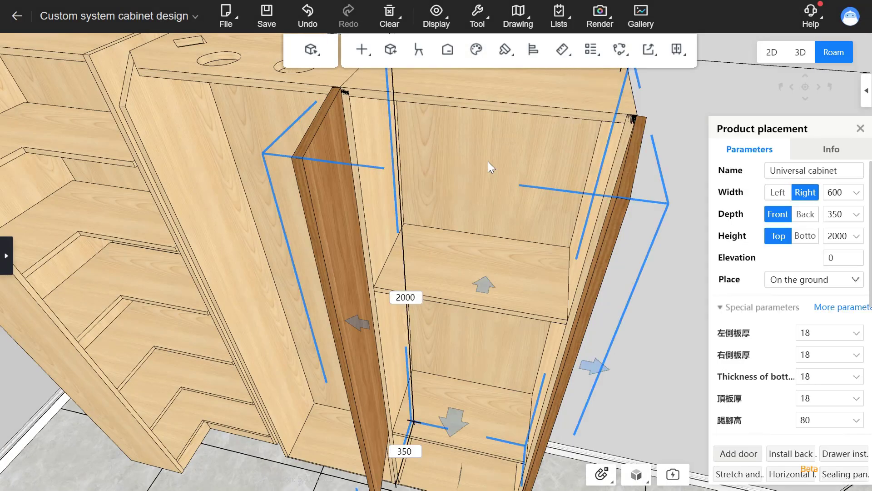
scroll(488, 162, down, 5)
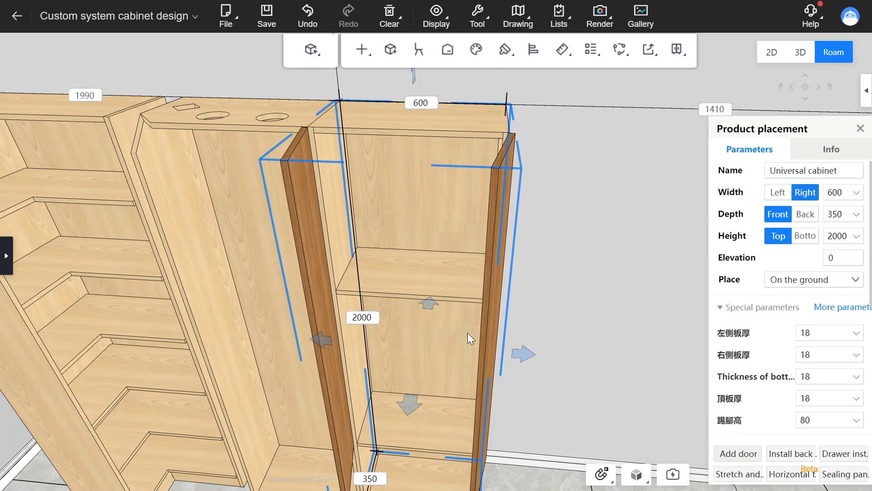
scroll(459, 313, down, 5)
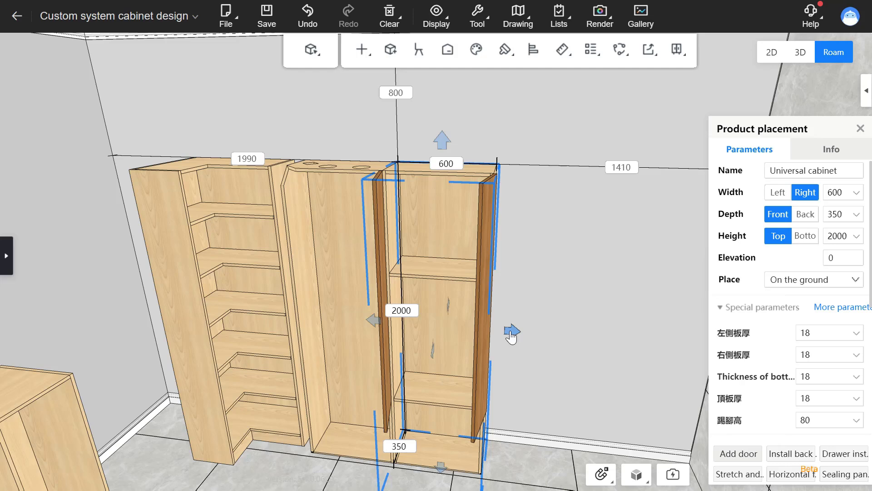
drag(511, 337, 587, 341)
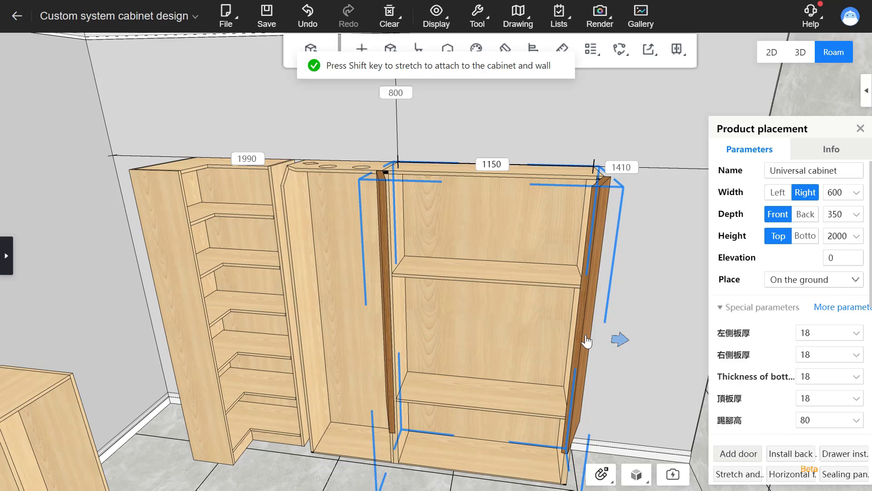
drag(587, 341, 595, 339)
key(ctrl+z)
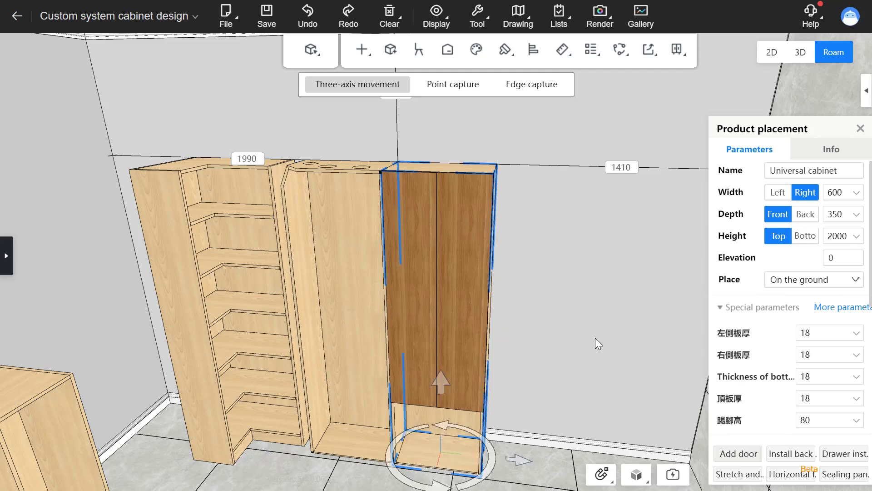
Step: Try rotating the tall cabinet about its vertical axis with the floor-level rotation control, and undo the rotation
drag(553, 328, 547, 389)
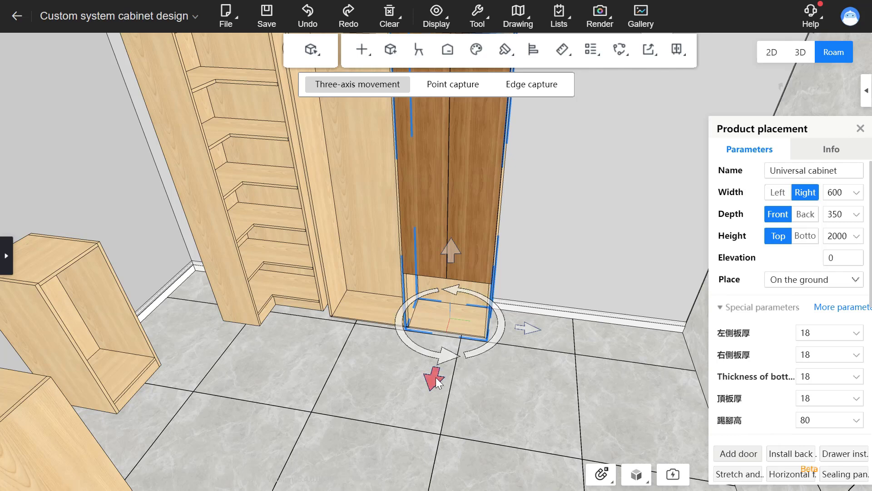
mouse_move(435, 377)
mouse_down()
mouse_move(406, 470)
mouse_move(436, 377)
mouse_up()
drag(498, 339, 492, 295)
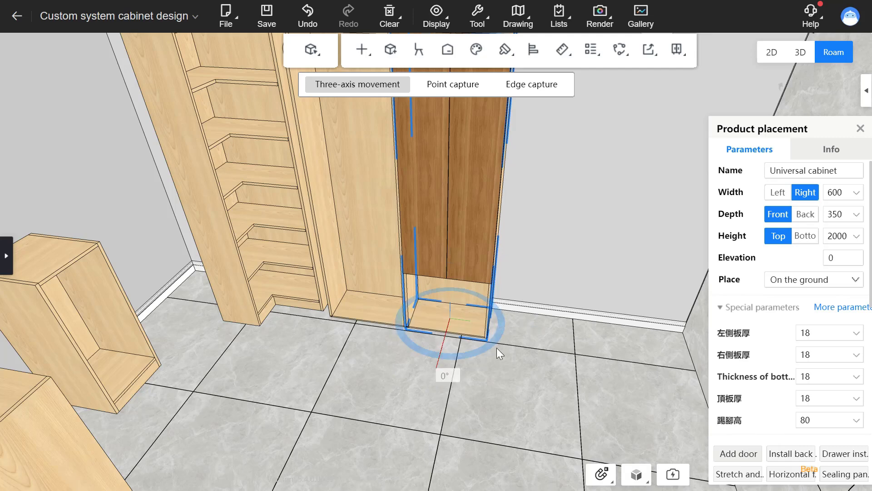
drag(497, 348, 389, 345)
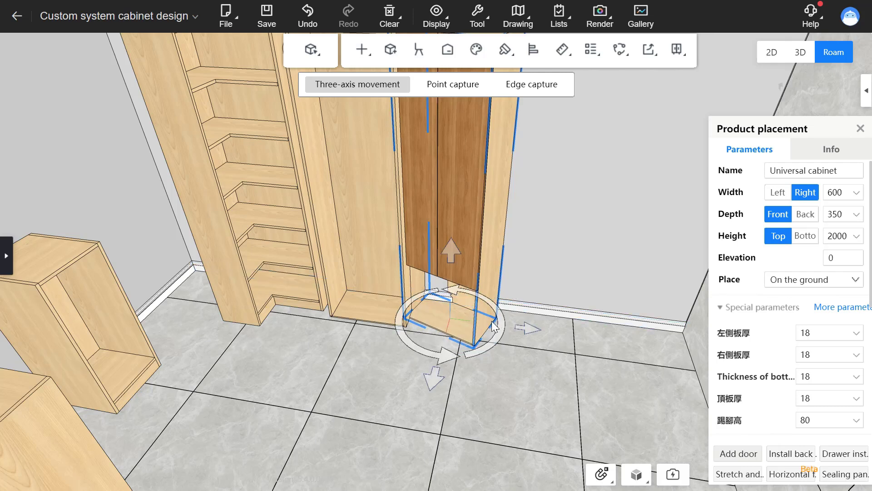
key(ctrl+z)
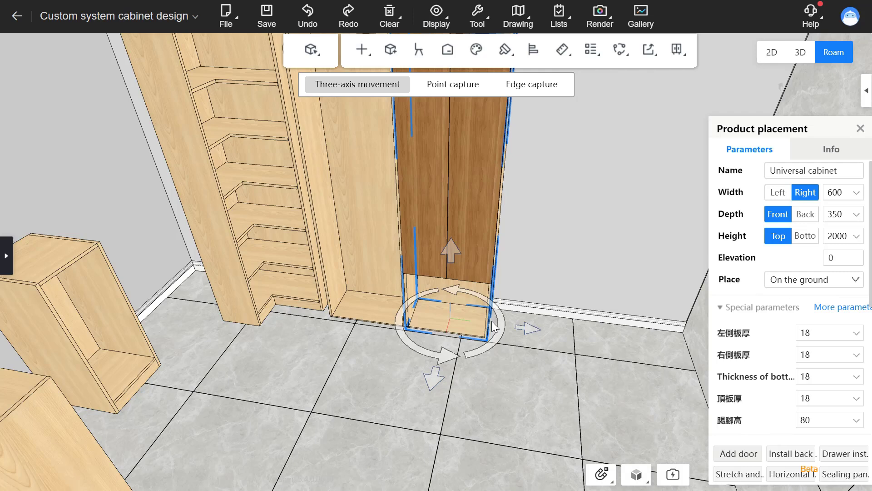
Step: Switch the tall cabinet to the three-axis rotation control and turn it upside down about its front-to-back axis
key(r)
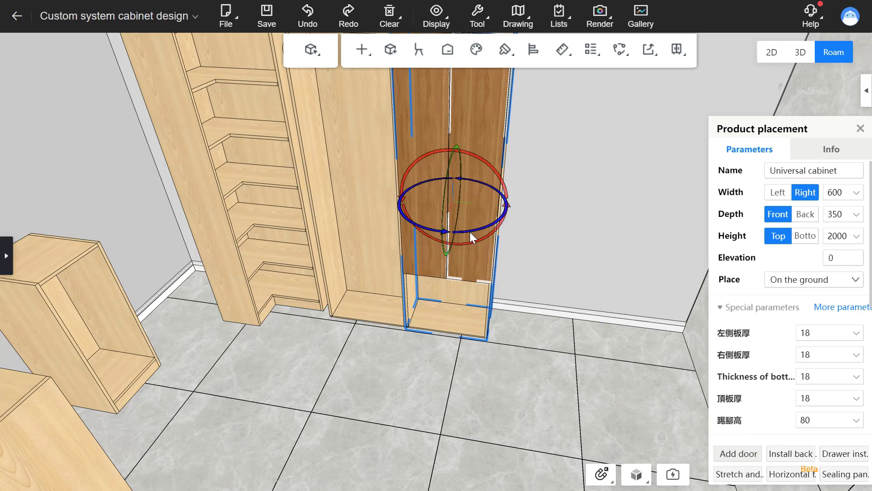
mouse_move(467, 233)
mouse_down()
mouse_move(503, 214)
mouse_move(522, 175)
mouse_move(446, 138)
mouse_move(399, 191)
mouse_move(492, 236)
mouse_move(514, 231)
mouse_move(475, 237)
mouse_up()
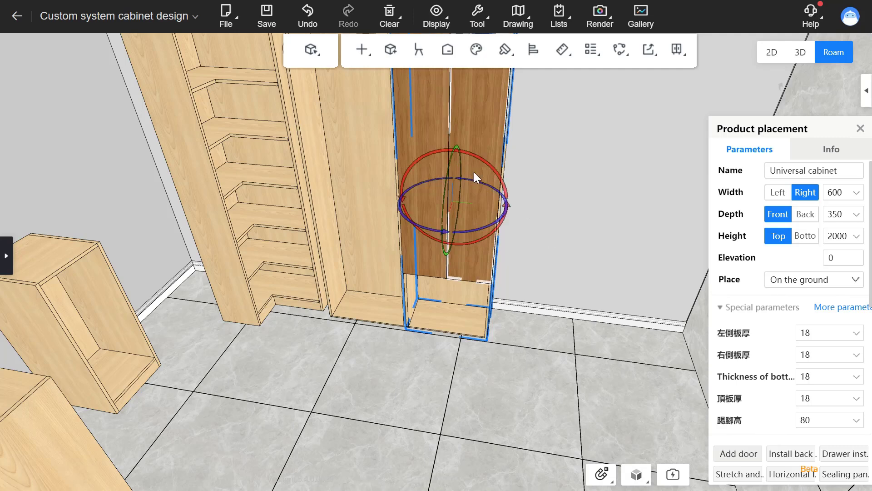
scroll(455, 209, up, 3)
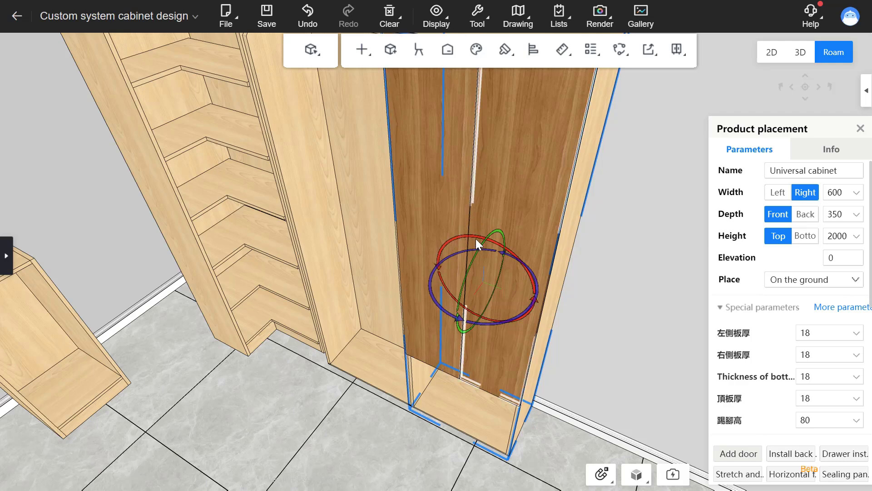
drag(477, 237, 504, 381)
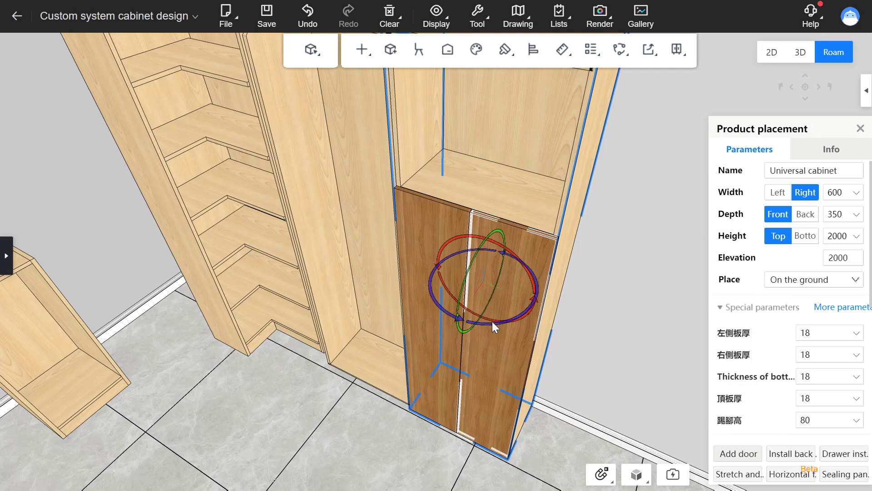
Step: Tilt the tall cabinet onto its back around its widthwise axis using the green rotation ring
right_drag(476, 252, 455, 260)
key(d)
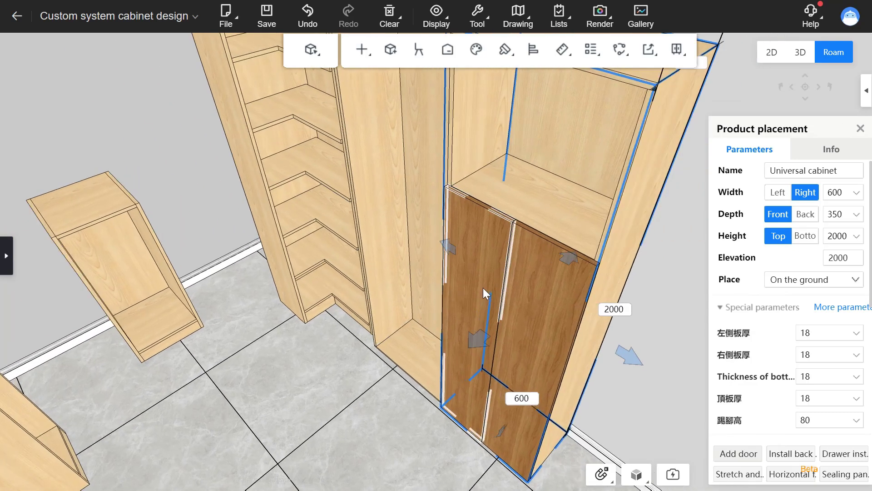
key(a)
click(449, 300)
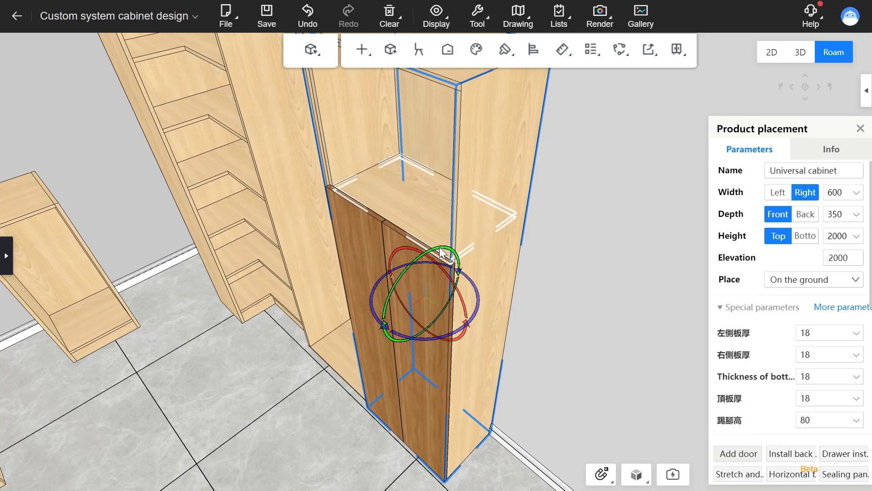
drag(440, 251, 433, 320)
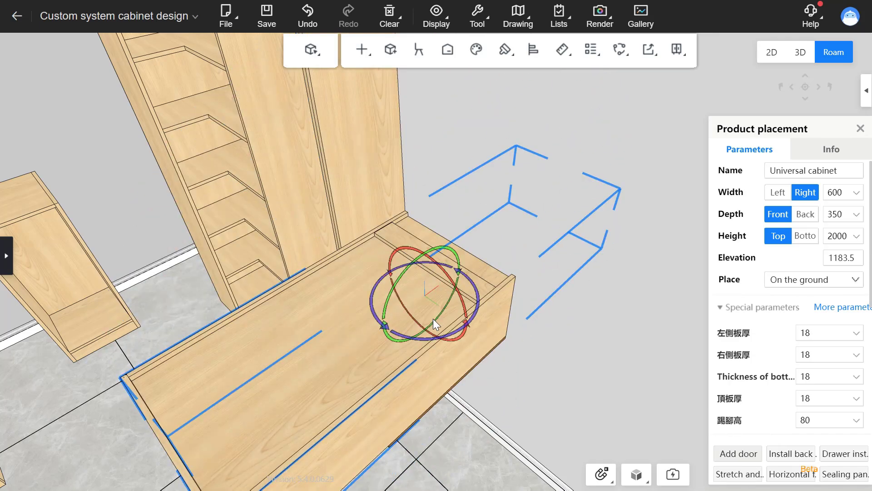
Step: Undo the cabinet rotations and redo the door installation that was undone along with them
key(ctrl+z)
key(ctrl+z)
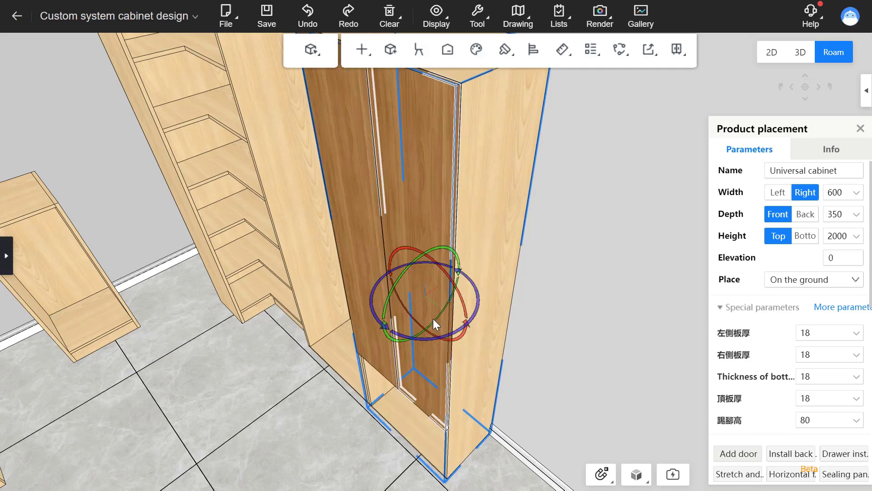
key(ctrl+z)
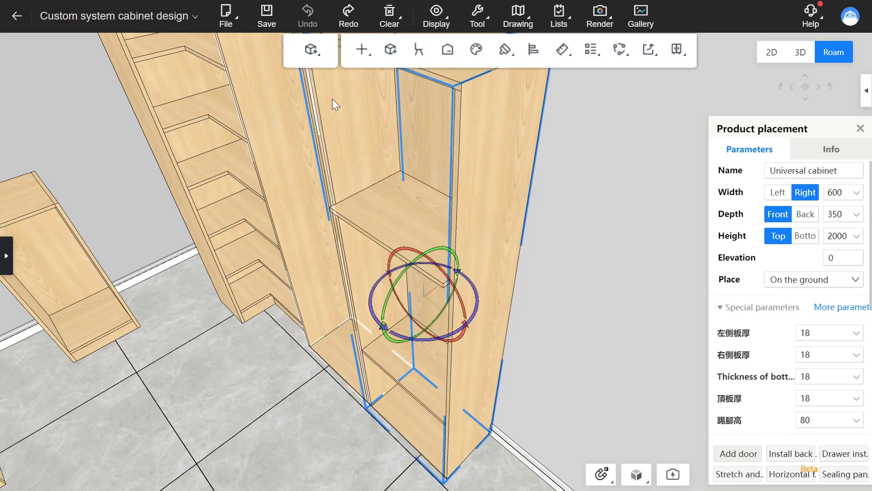
click(349, 18)
Step: Check the Whole house customization setting for Automatically Retractable Door Panel with Functional Components, and close the settings
scroll(629, 257, up, 2)
drag(629, 257, 610, 270)
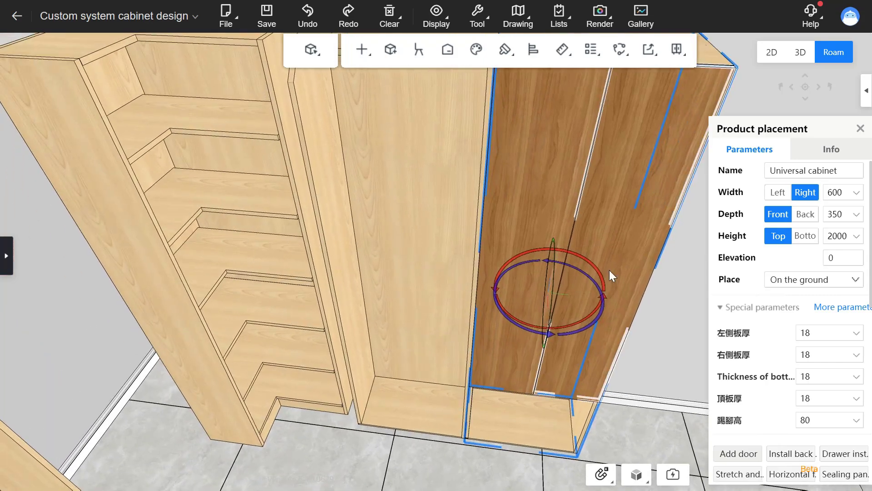
right_drag(612, 269, 586, 258)
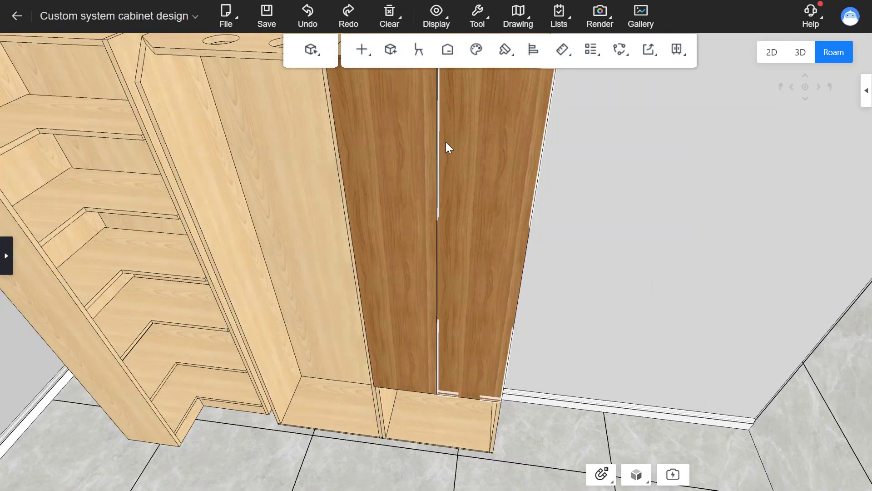
click(481, 21)
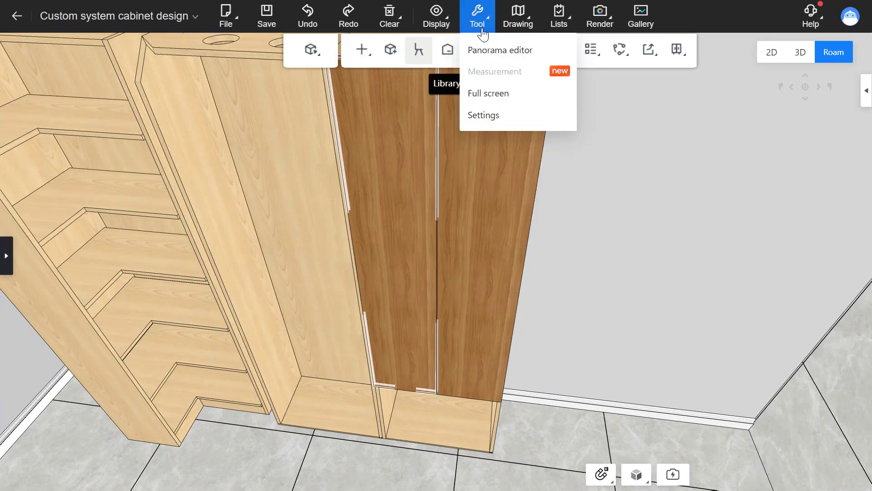
click(502, 122)
click(280, 186)
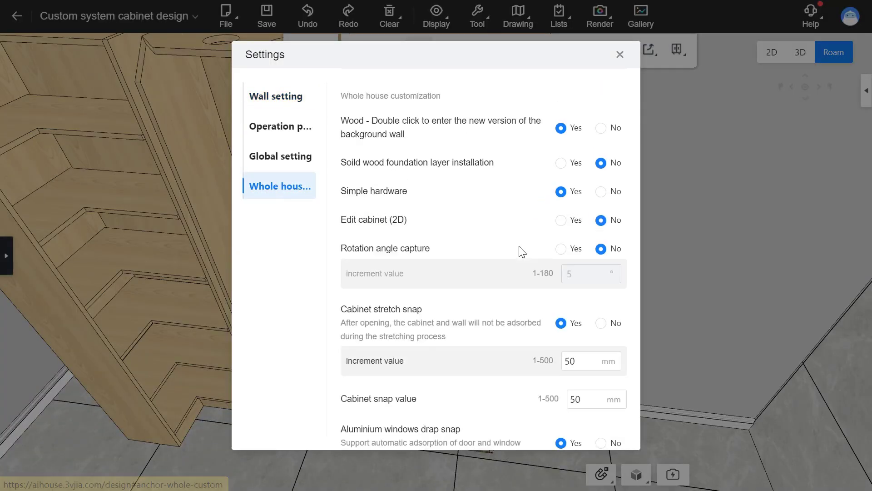
scroll(520, 249, down, 5)
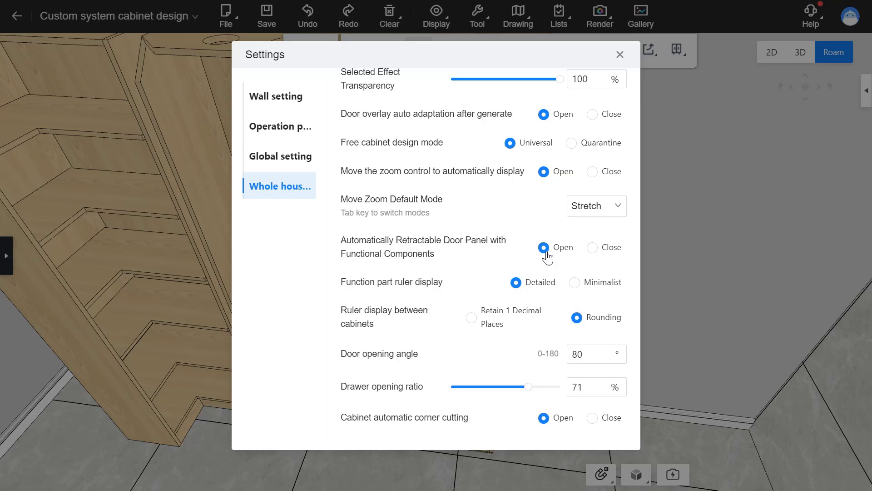
click(620, 55)
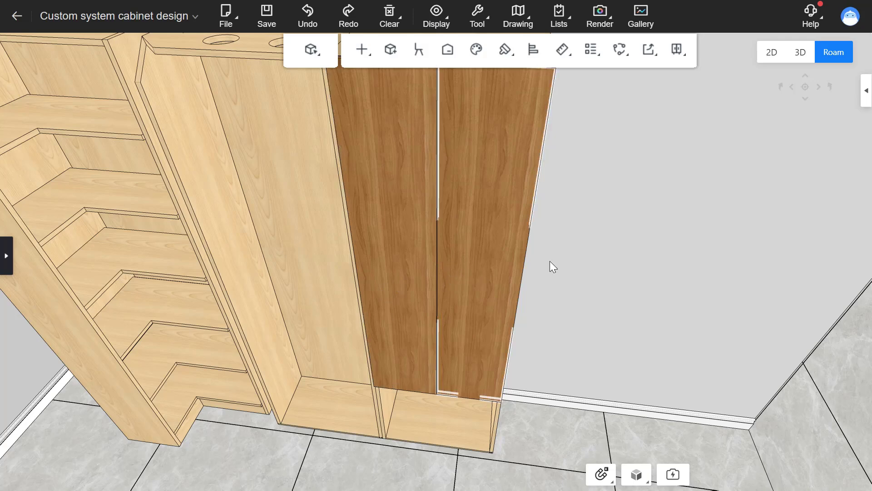
Step: Place the Clothes Hanger from the common features of the Function library in the tall cabinet's upper compartment at about 1817 mm elevation
click(454, 232)
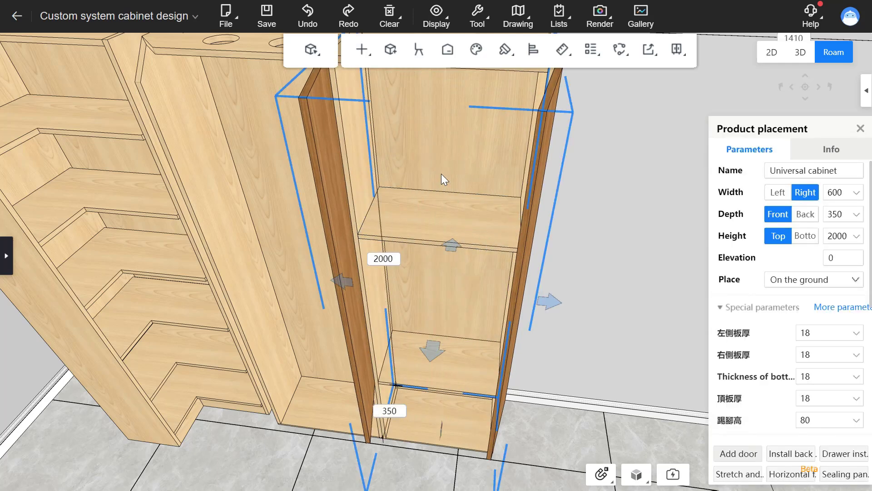
click(441, 173)
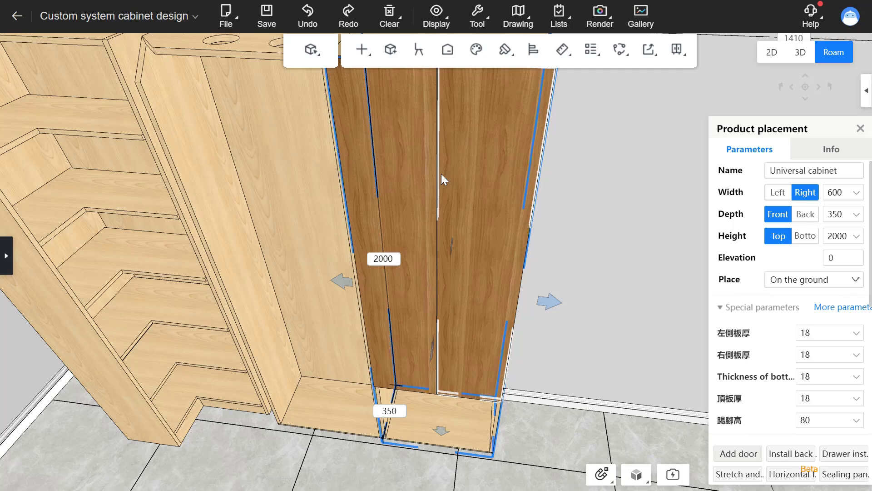
key(f)
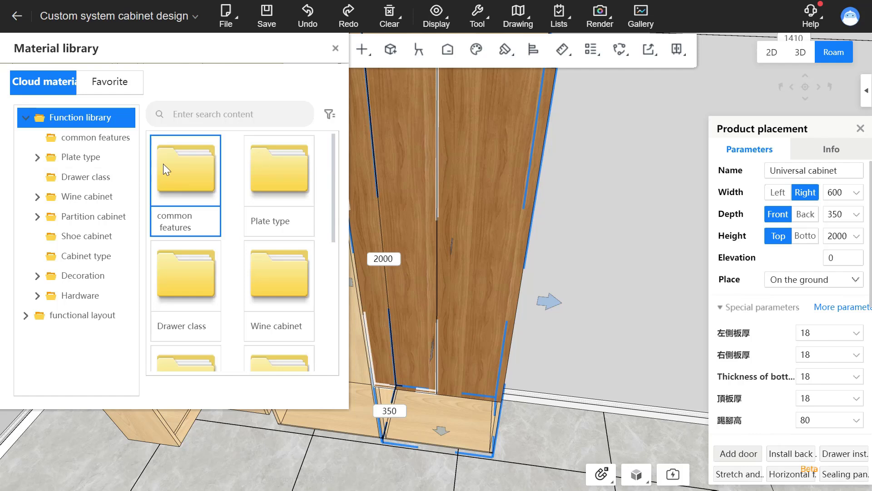
double_click(184, 162)
scroll(208, 186, down, 2)
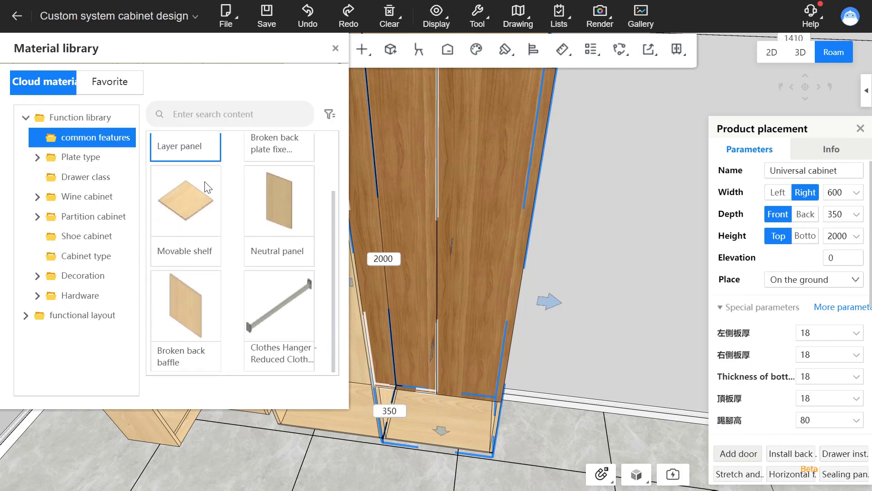
click(287, 316)
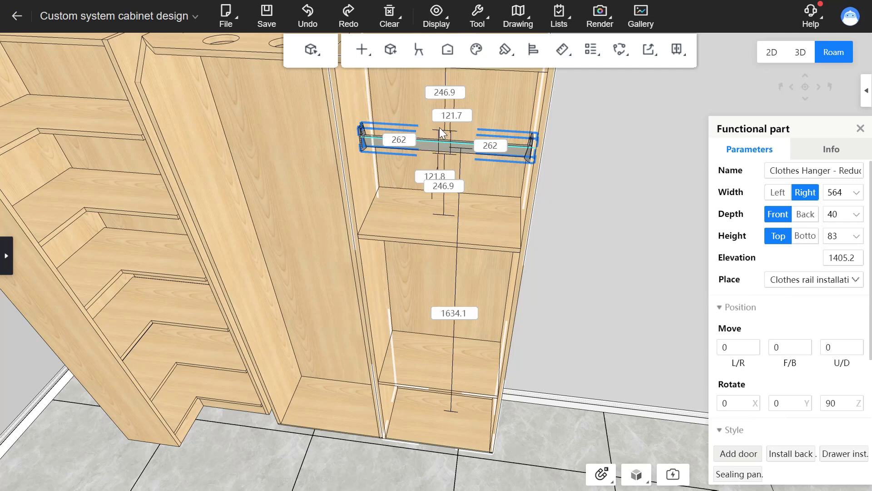
click(438, 105)
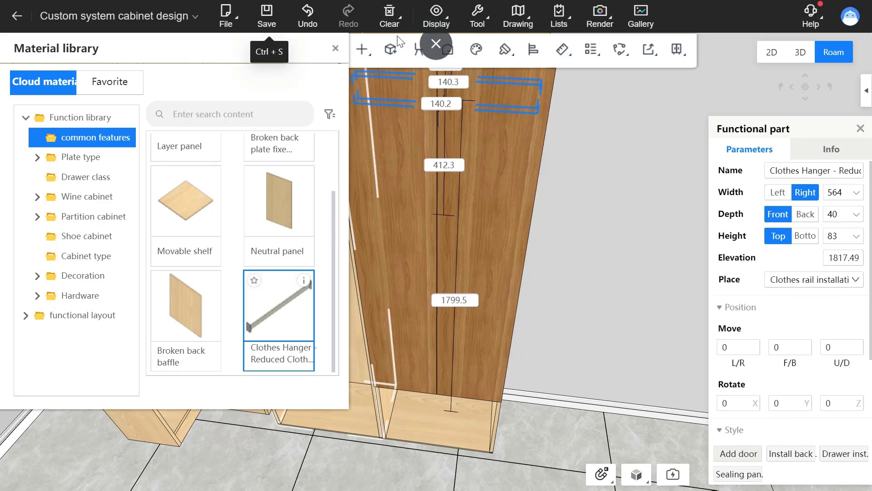
Step: Check the Function part ruler display options, Detailed and Minimalist, in the Whole house customization settings and examine the hanger's rulers
mouse_move(481, 31)
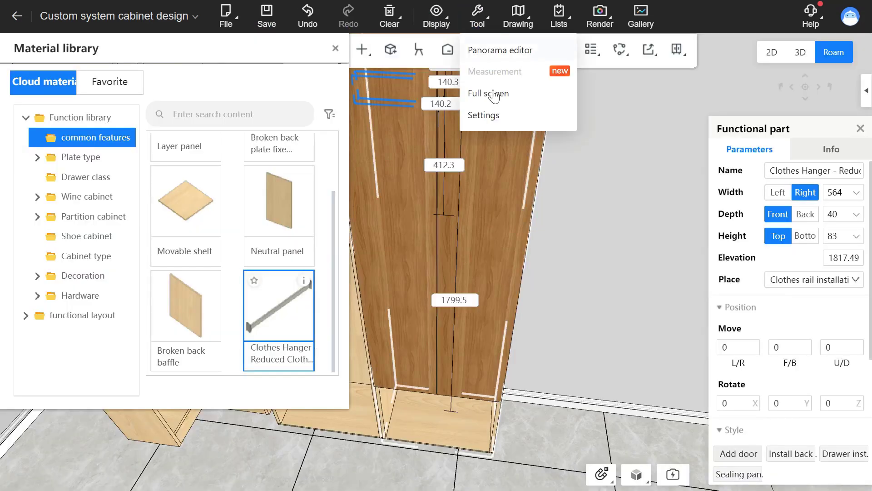
click(490, 116)
click(285, 192)
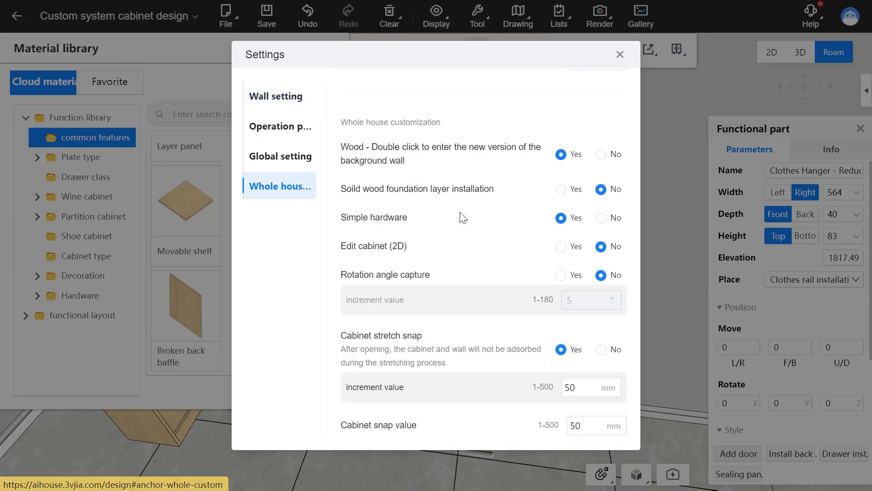
scroll(462, 215, down, 5)
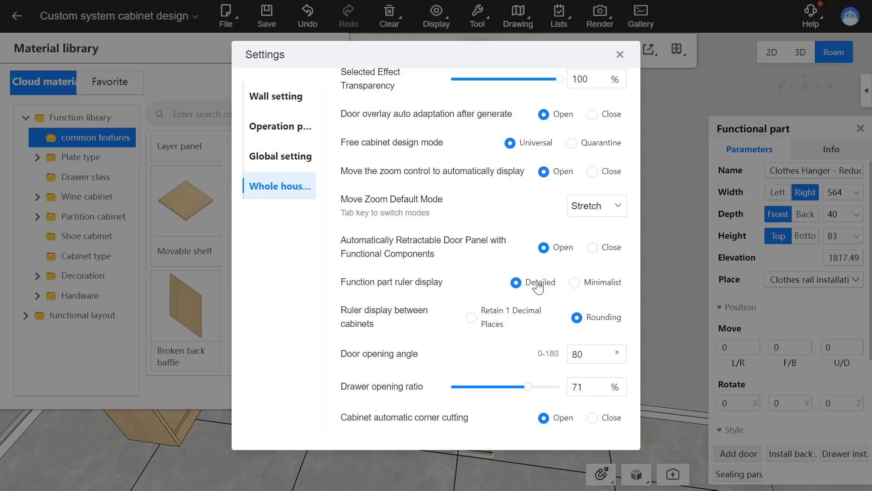
click(620, 55)
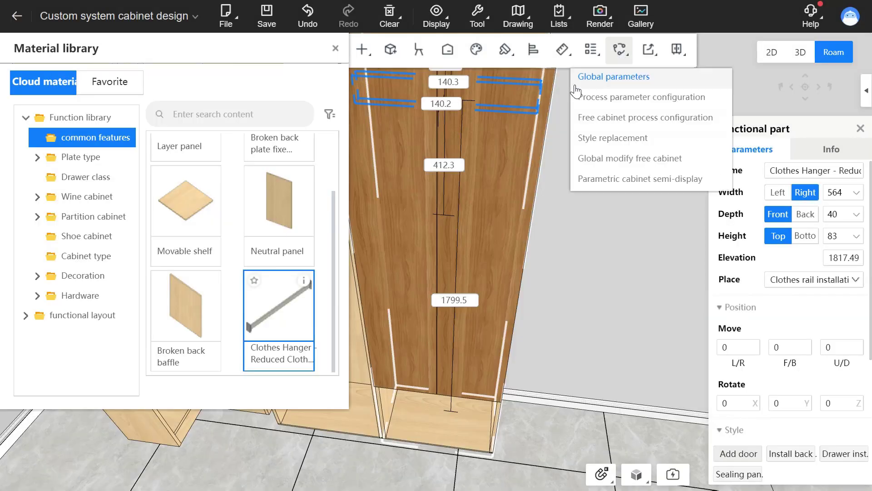
drag(555, 212, 567, 234)
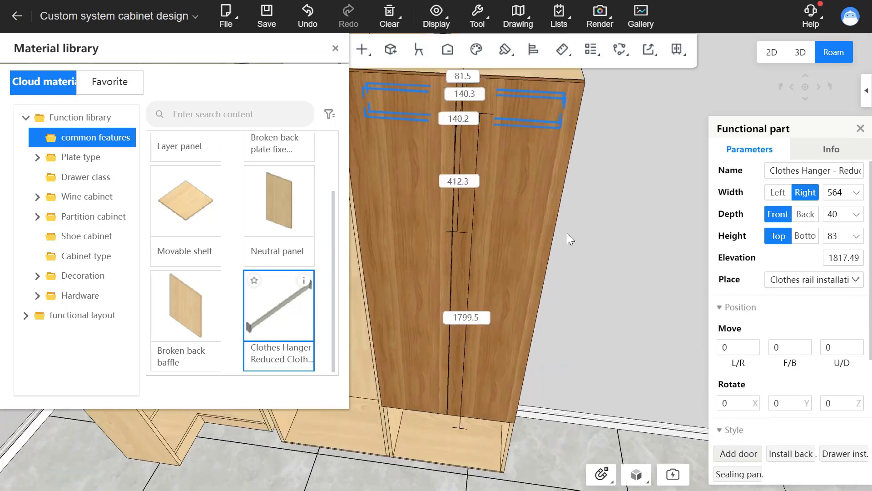
Step: Hide both door panels of the tall cabinet to expose the clothes hanger and shelves inside
scroll(568, 233, up, 2)
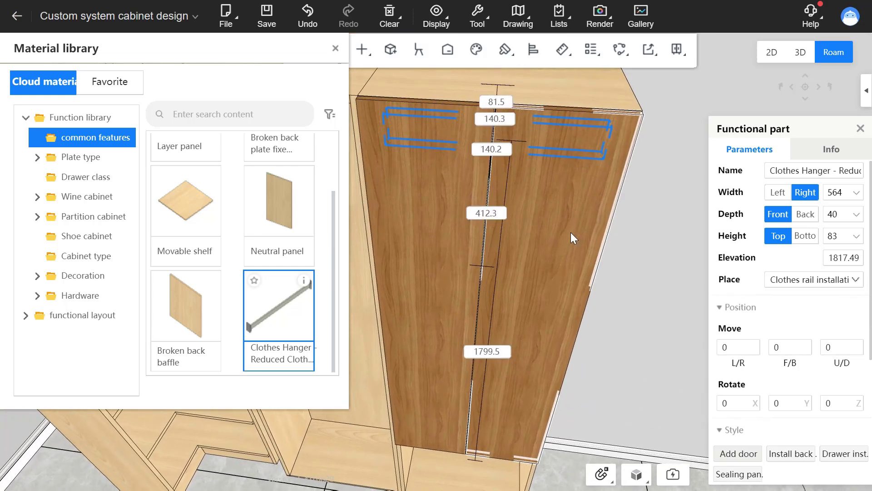
click(558, 249)
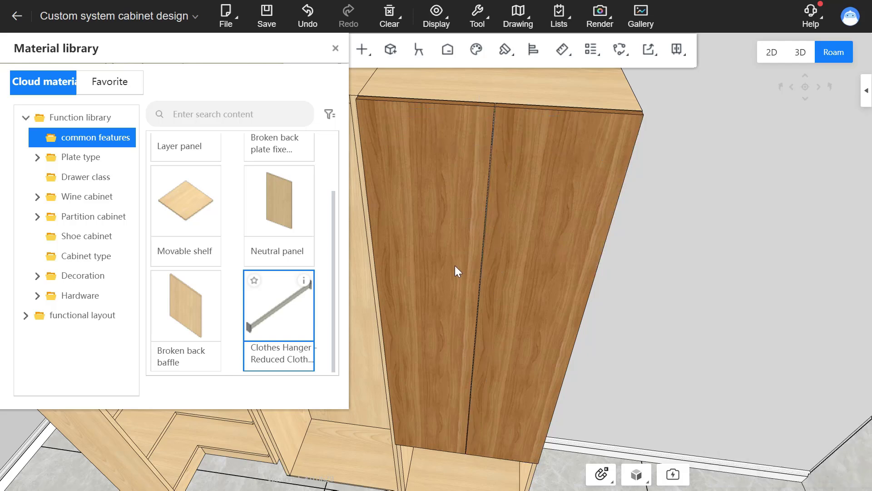
key(h)
click(591, 96)
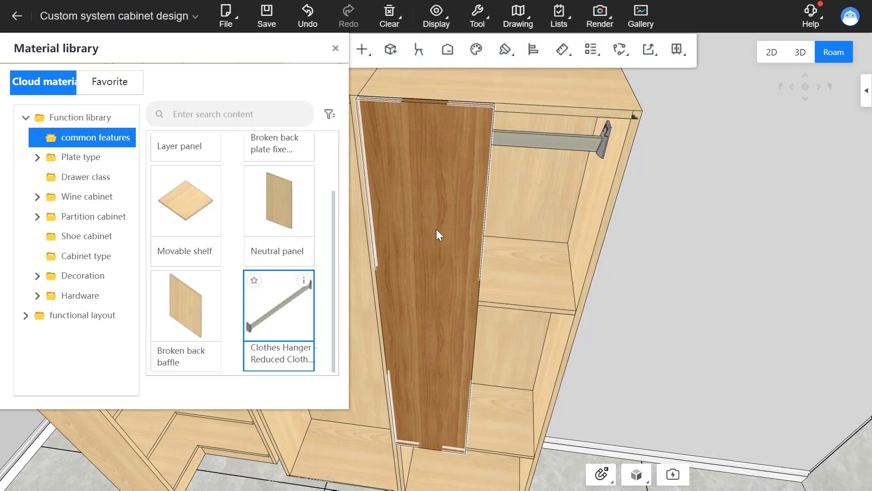
click(436, 229)
key(h)
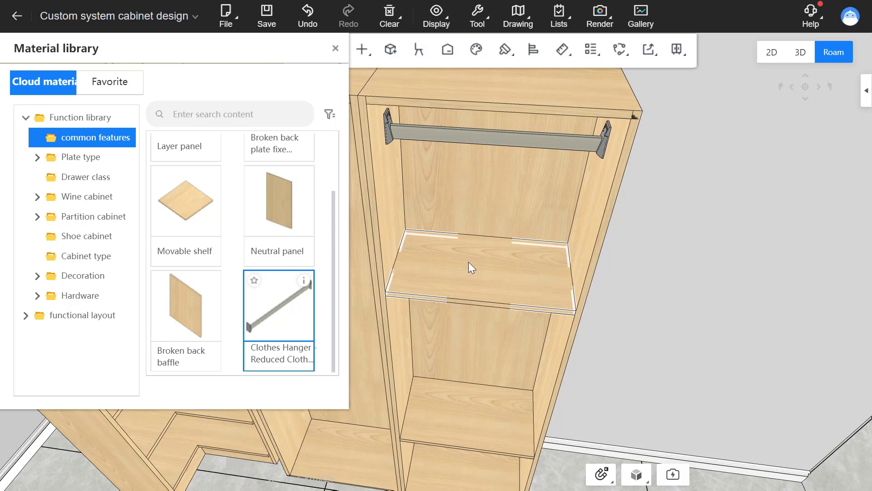
Step: Select the layer panel below the clothes hanger and examine its detailed distance rulers above and below
click(475, 263)
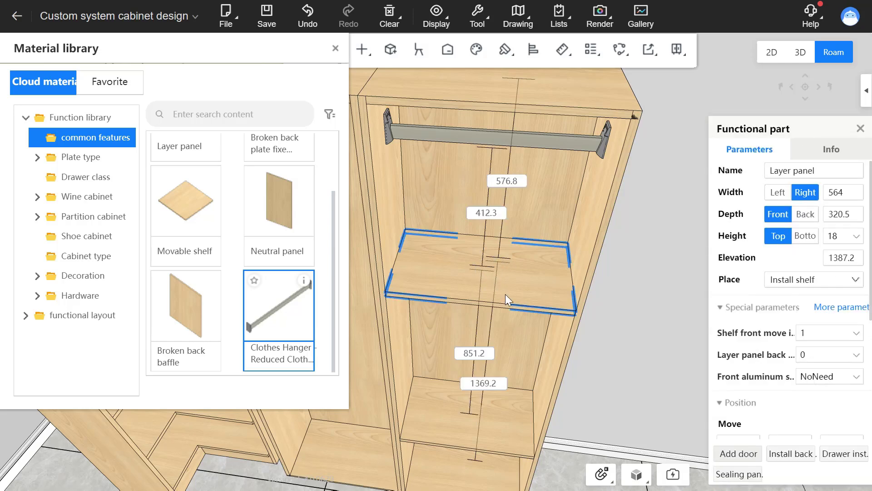
right_drag(505, 293, 521, 194)
key(e)
key(s)
scroll(460, 193, down, 1)
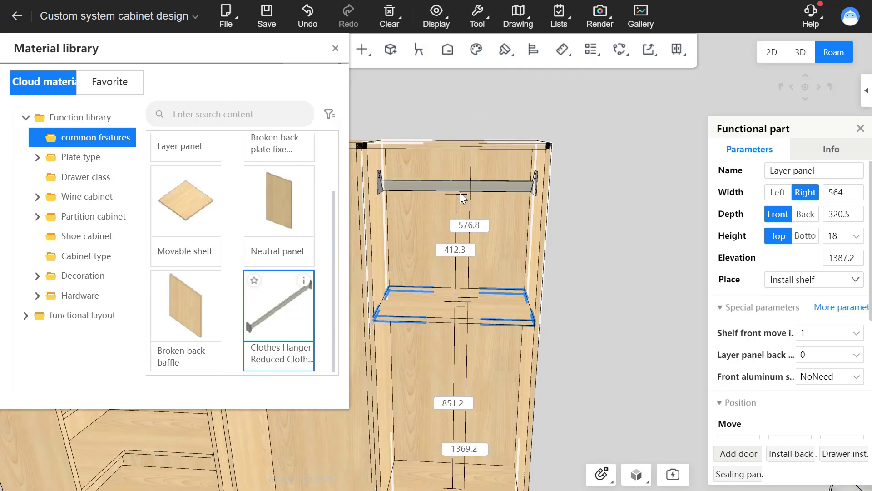
right_drag(459, 227, 462, 275)
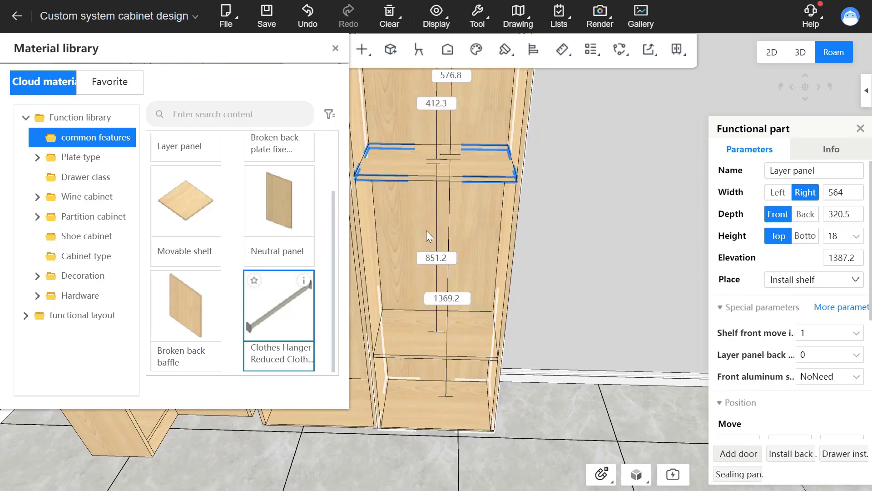
right_drag(426, 231, 424, 184)
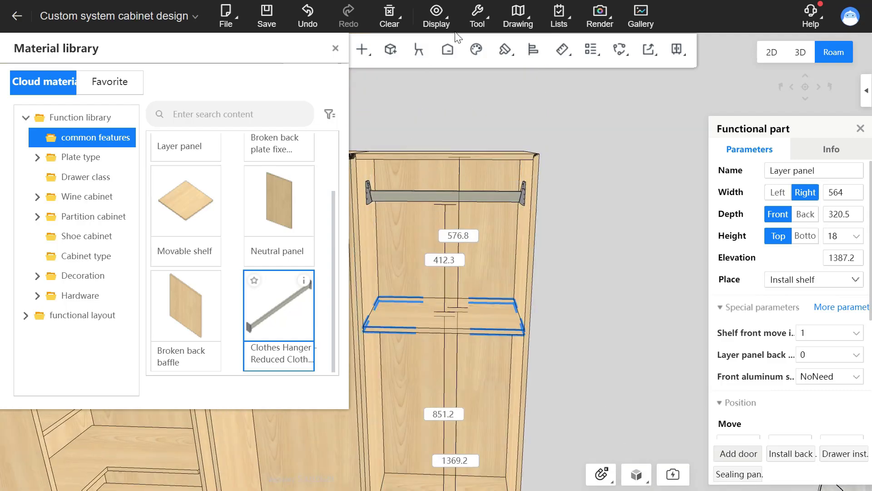
Step: Set Function part ruler display to Minimalist in the Whole house customization settings and check the layer panel's rulers
click(477, 114)
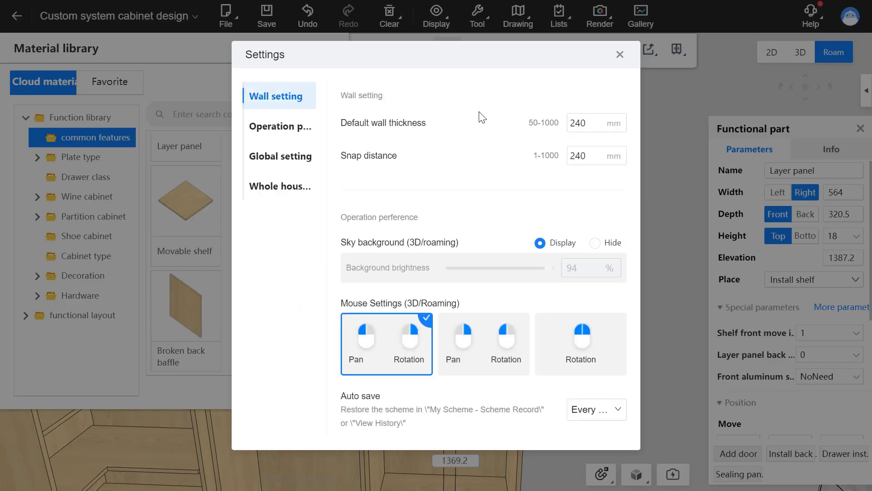
click(268, 184)
scroll(527, 250, down, 5)
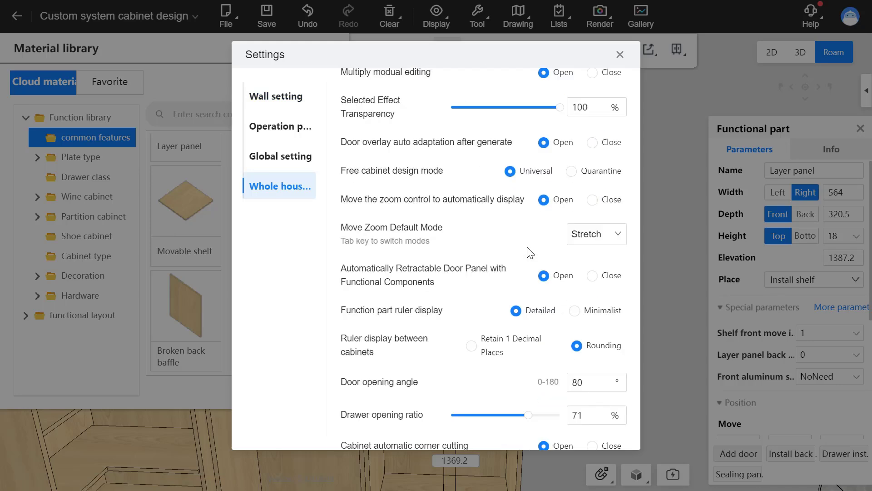
scroll(530, 252, down, 1)
click(582, 286)
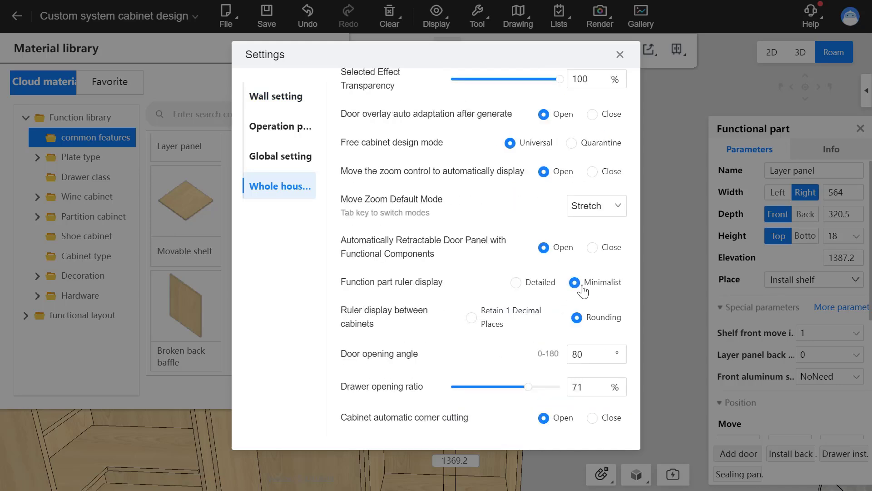
click(619, 54)
mouse_move(618, 57)
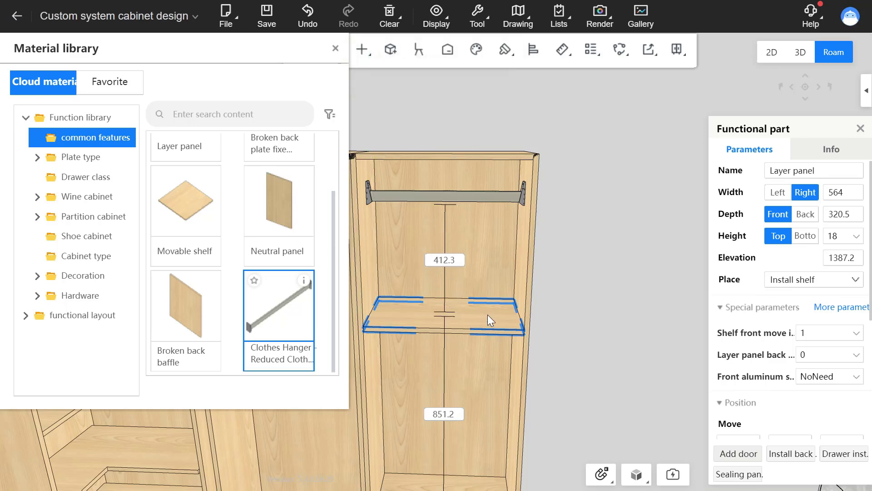
drag(486, 296, 484, 329)
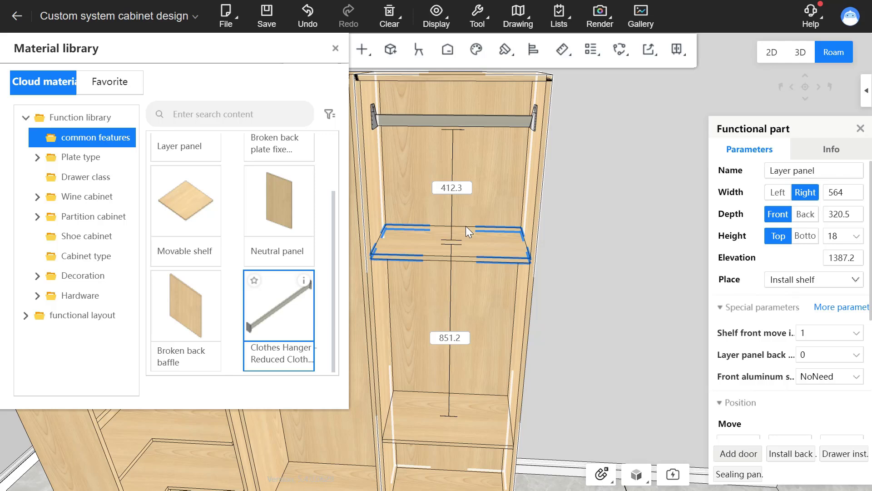
Step: Set the Door opening angle to 40° and the Drawer opening ratio to 70% in the Whole house customization settings
click(477, 14)
click(499, 116)
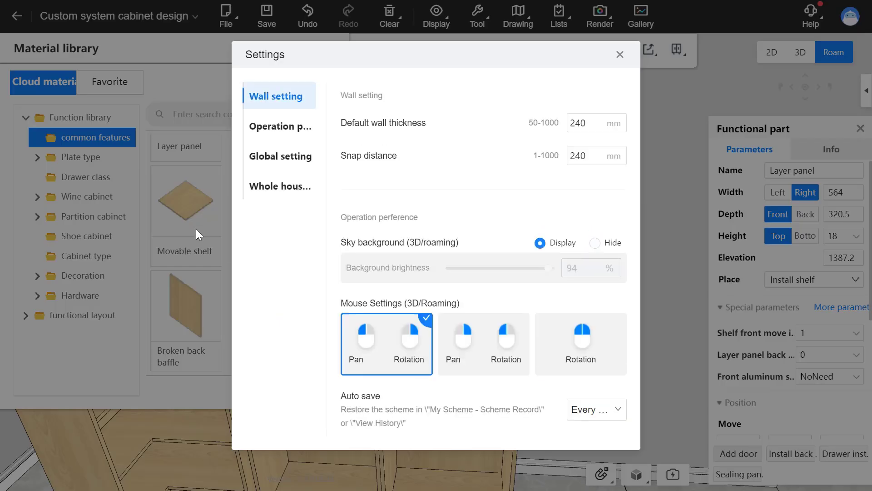
click(278, 187)
scroll(489, 252, down, 10)
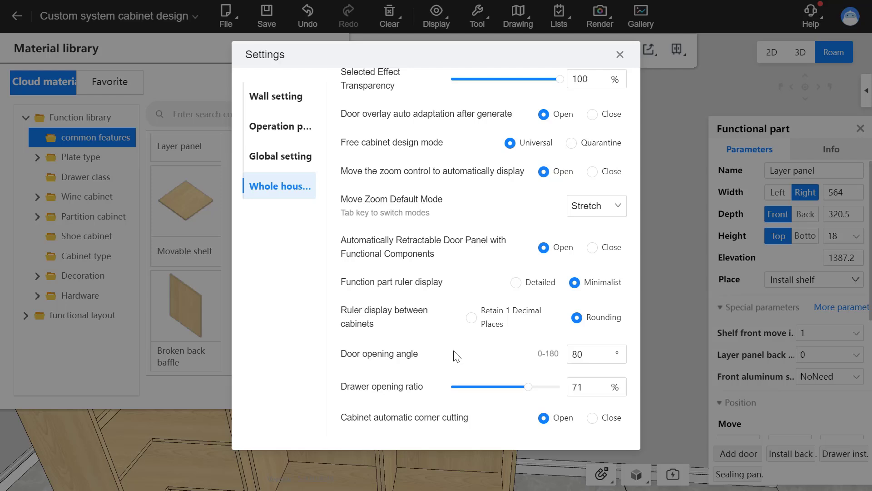
double_click(574, 355)
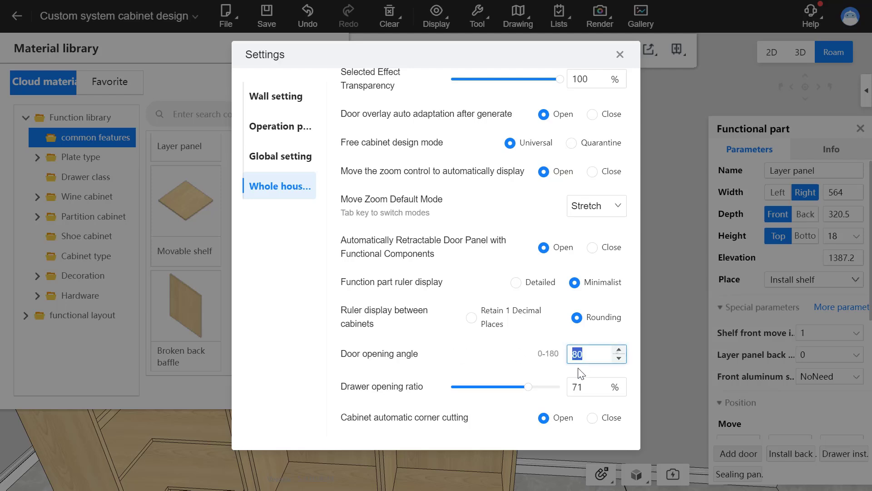
text(40)
double_click(581, 386)
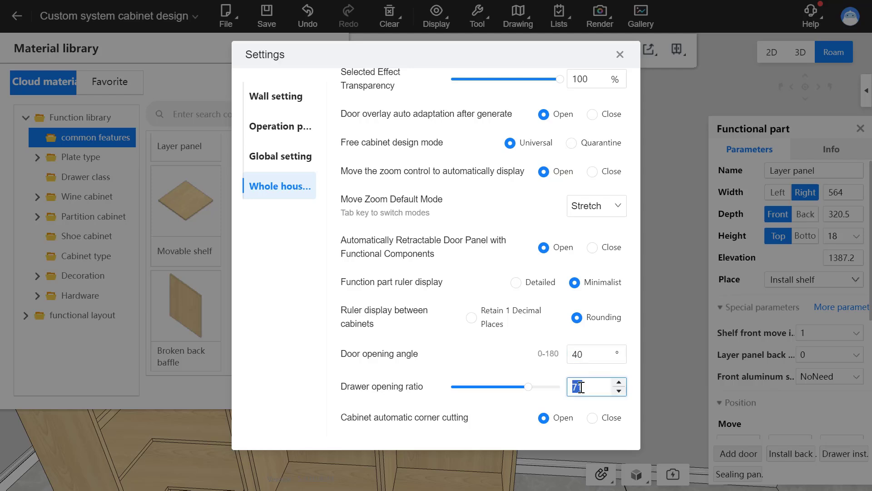
text(70)
click(527, 389)
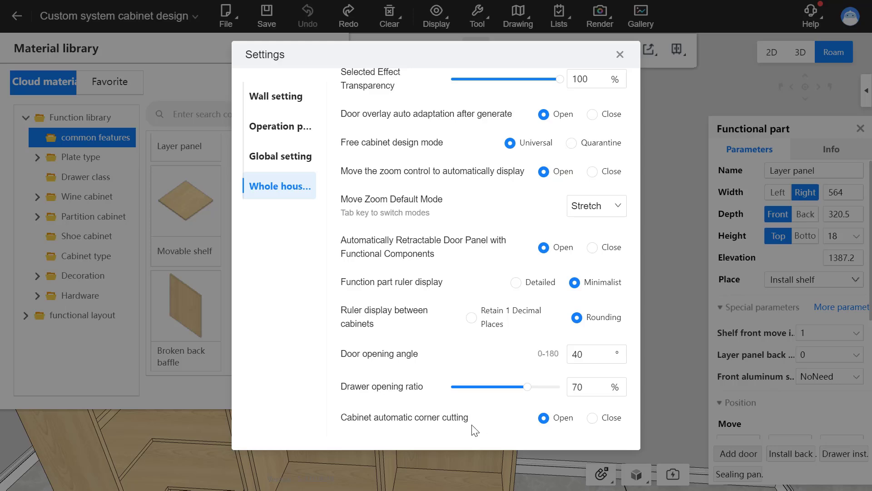
click(620, 55)
Step: Place a 600*350*2000 Universal cabinet over the column in the room corner and inspect its automatic corner cutting
drag(608, 289, 447, 301)
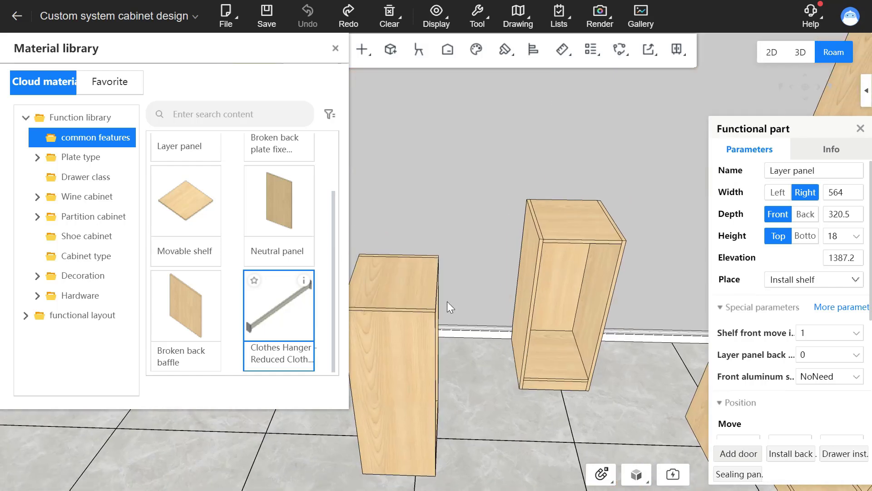
drag(568, 314, 581, 293)
key(w)
key(a)
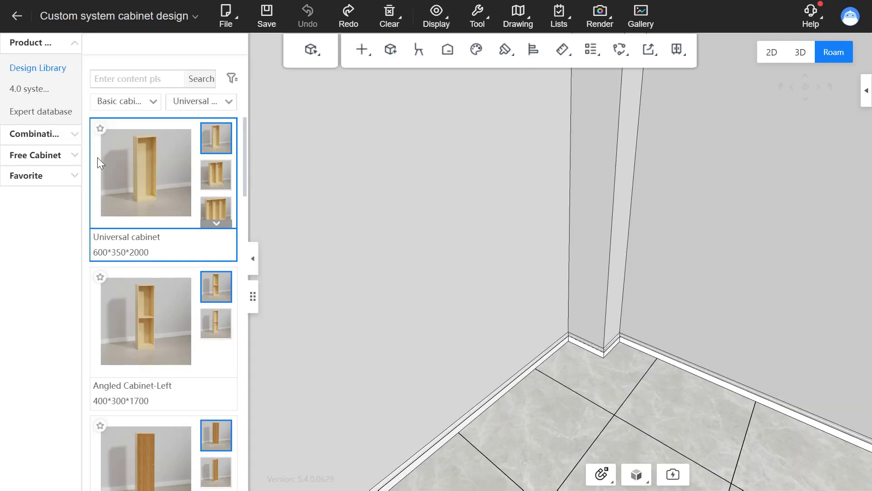
drag(148, 202, 634, 306)
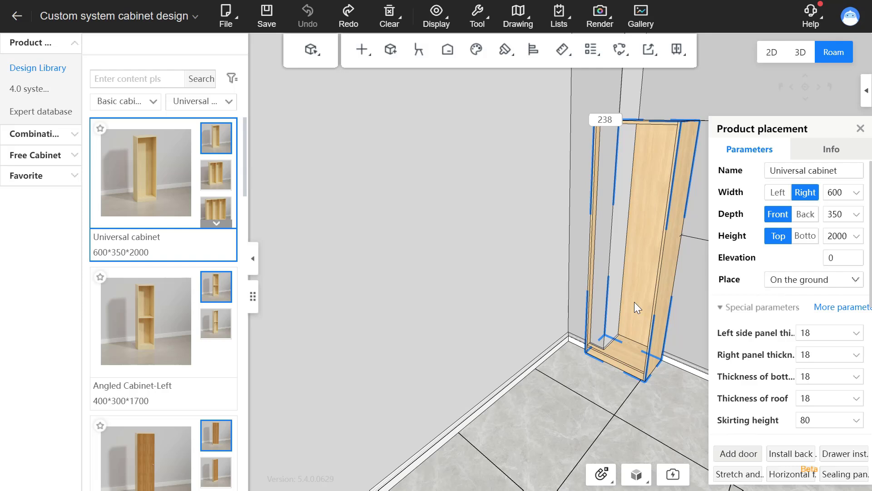
drag(635, 302, 635, 302)
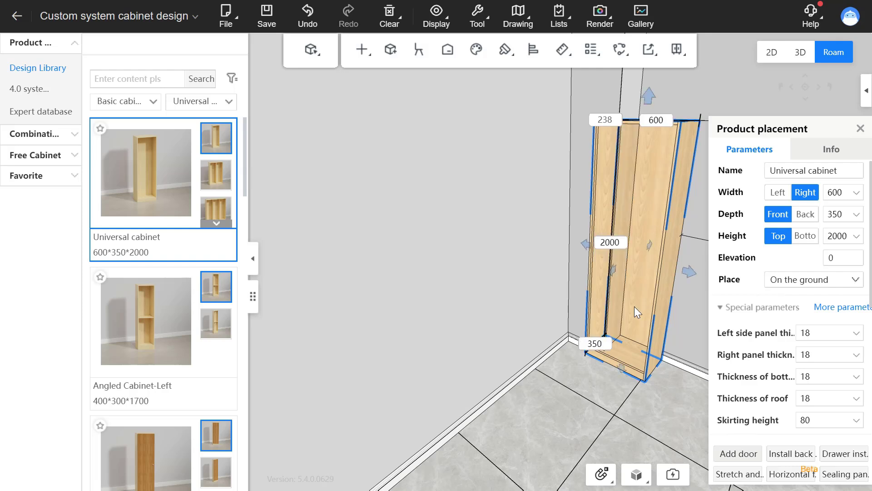
drag(629, 331, 481, 210)
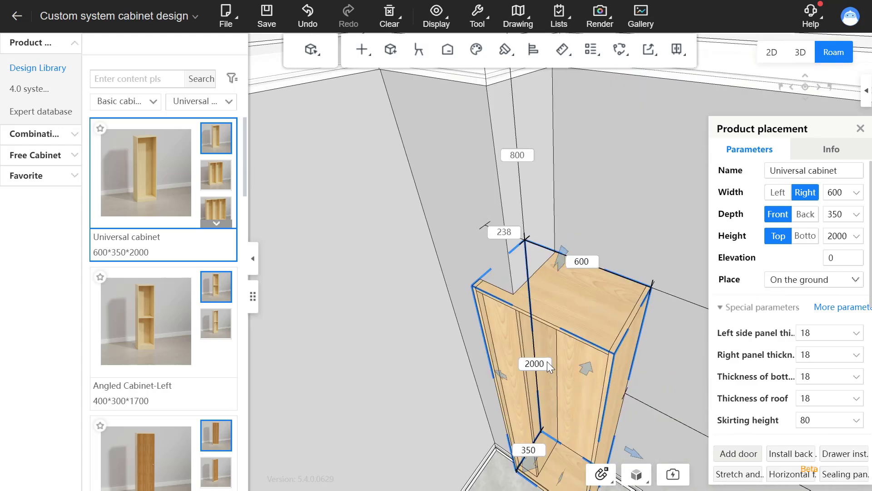
drag(548, 359, 540, 240)
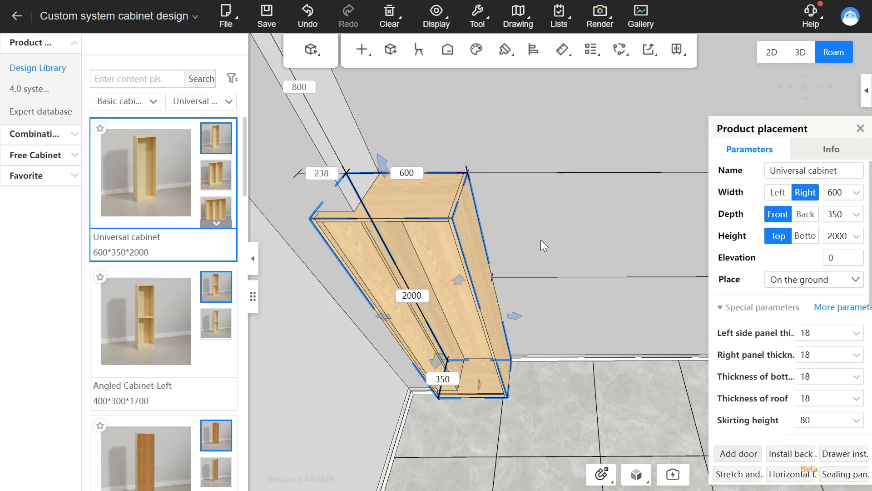
Step: Switch to the Tile design module and apply Space joint to the floor tiles beside the tiled wall
click(114, 16)
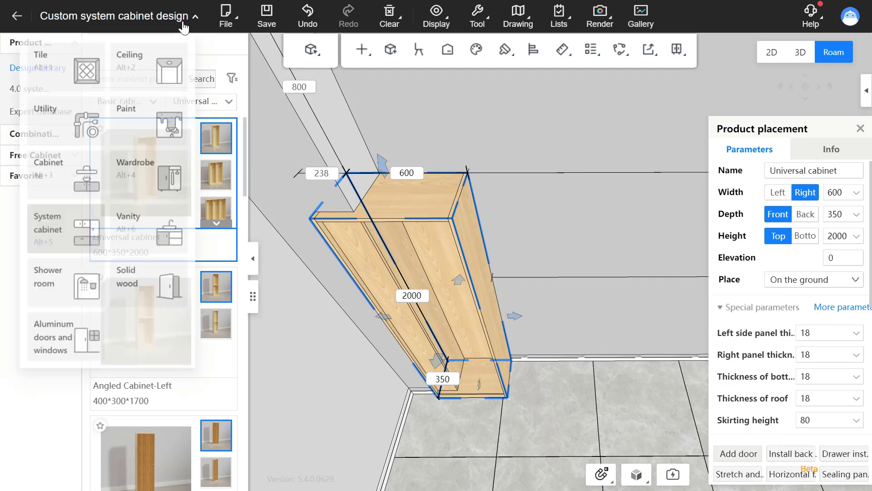
click(69, 69)
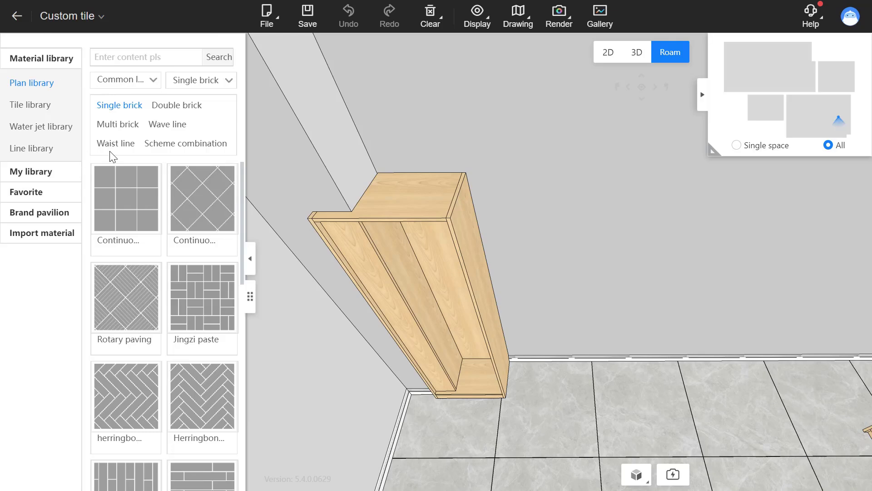
drag(503, 312, 584, 315)
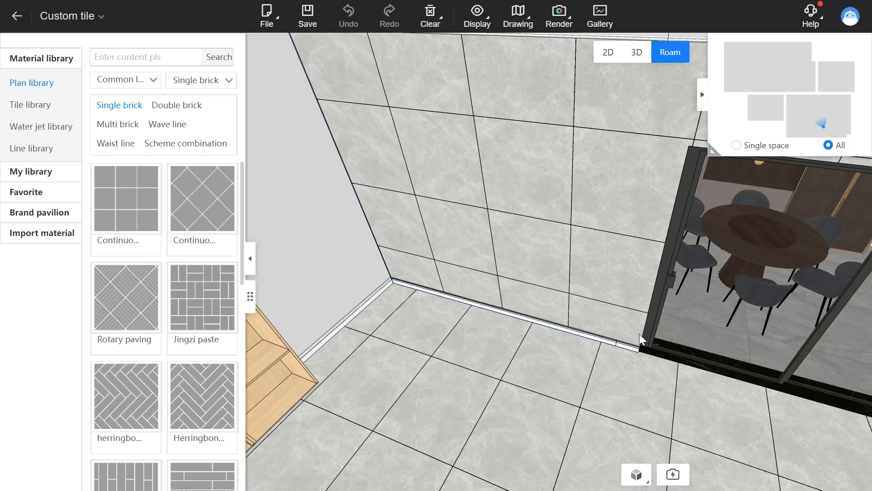
right_click(458, 365)
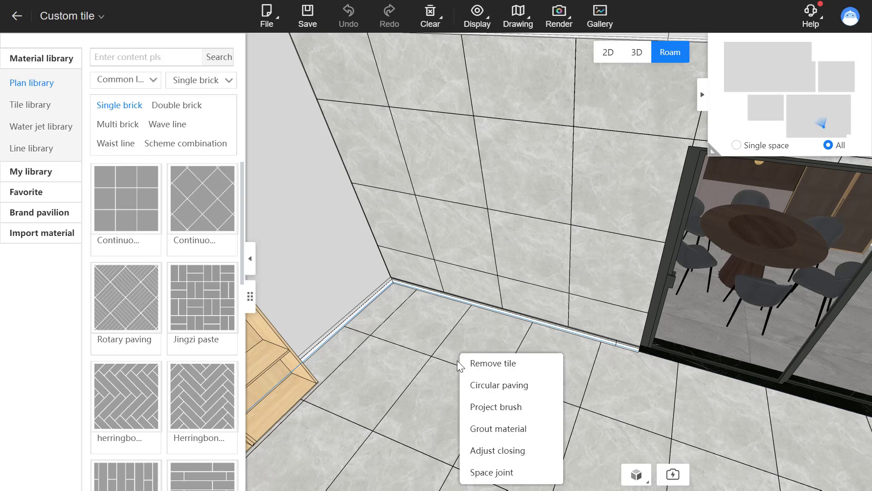
click(518, 473)
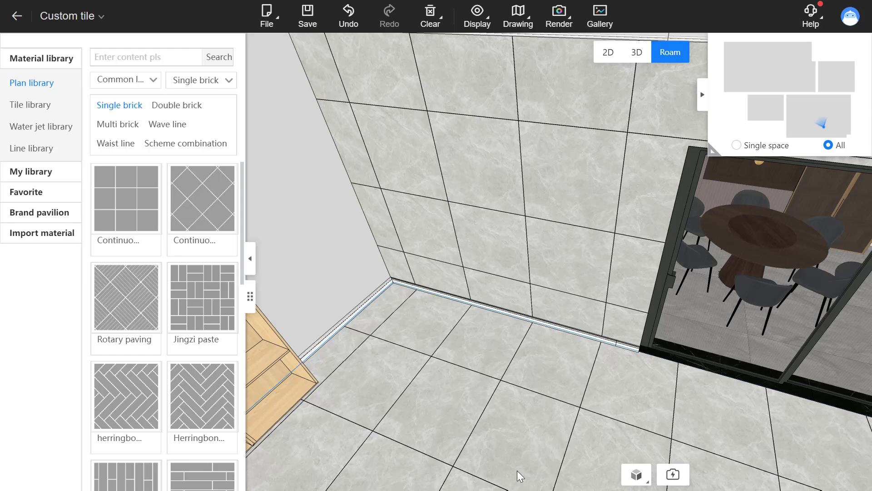
Step: Return to System cabinet design and copy the top panel's inner and outer contours to the adjacent cabinet's top panel with Panel modeling brush
click(68, 18)
click(89, 239)
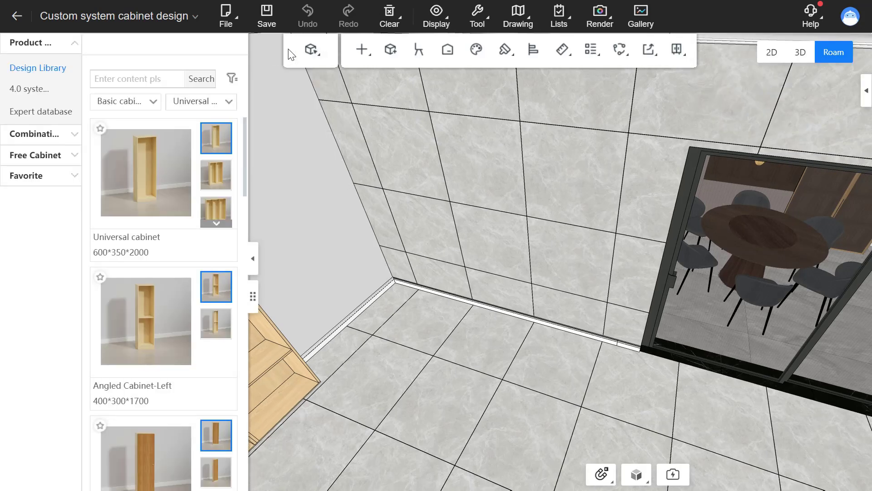
mouse_move(669, 64)
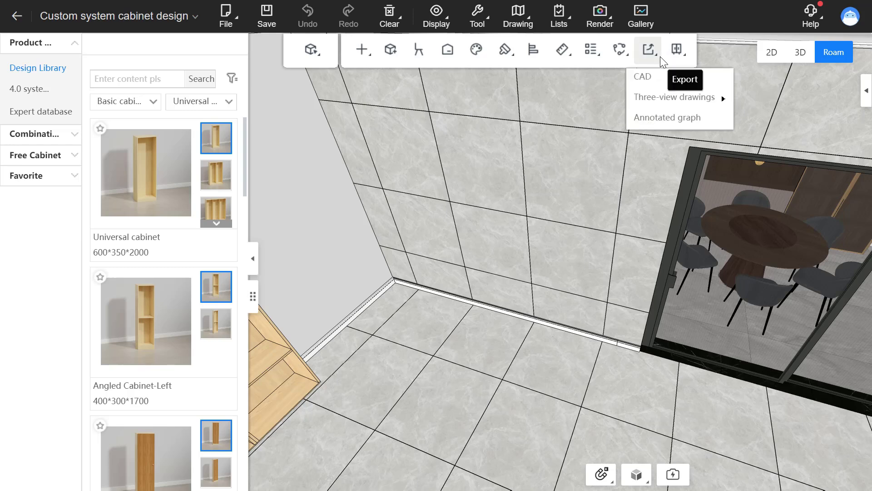
mouse_move(512, 52)
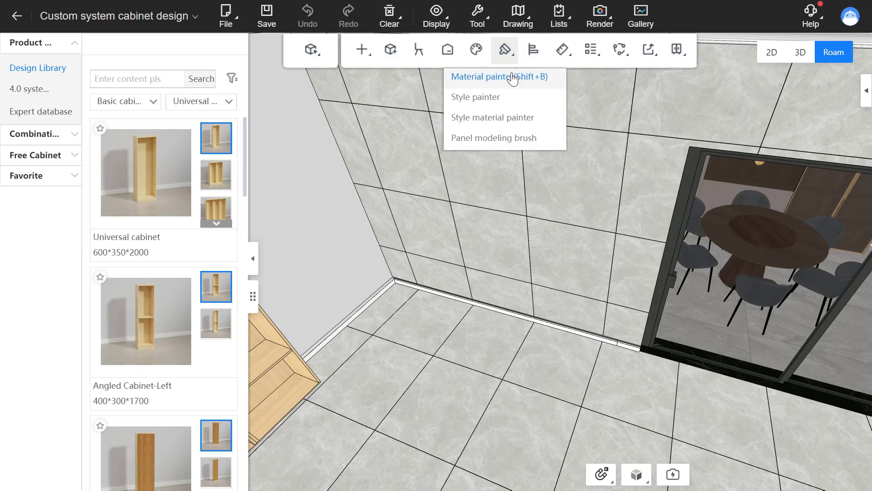
click(510, 145)
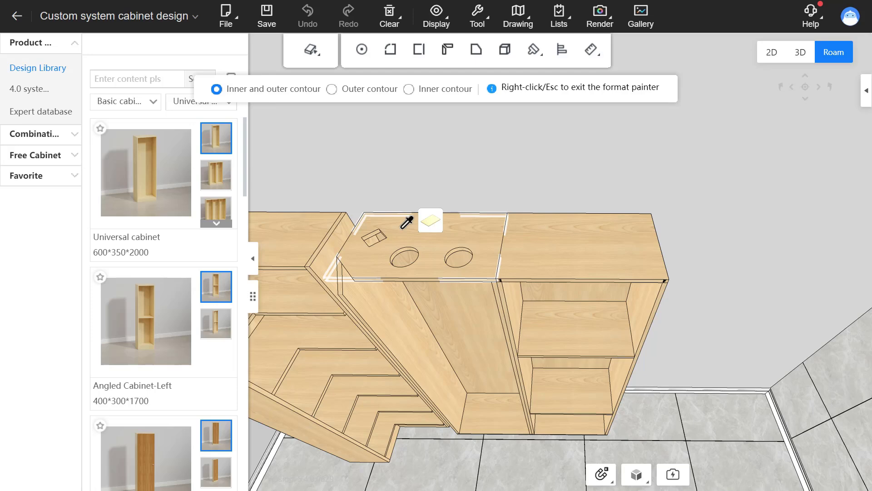
click(402, 229)
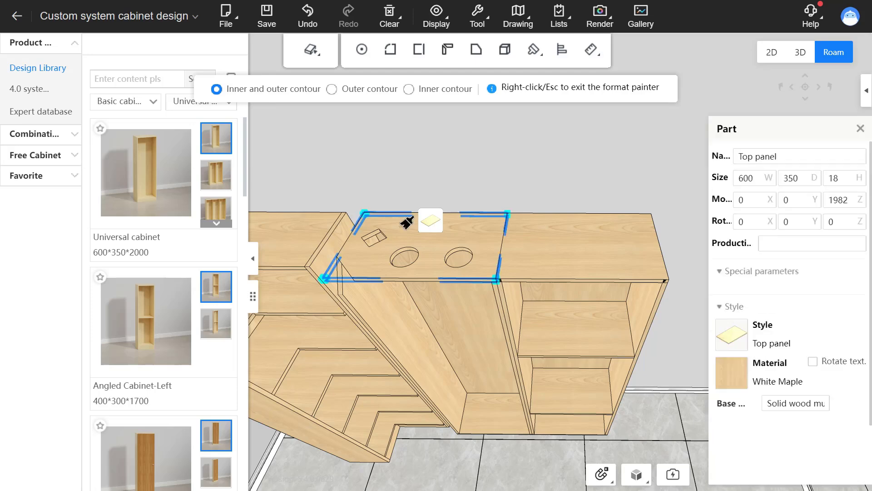
click(556, 243)
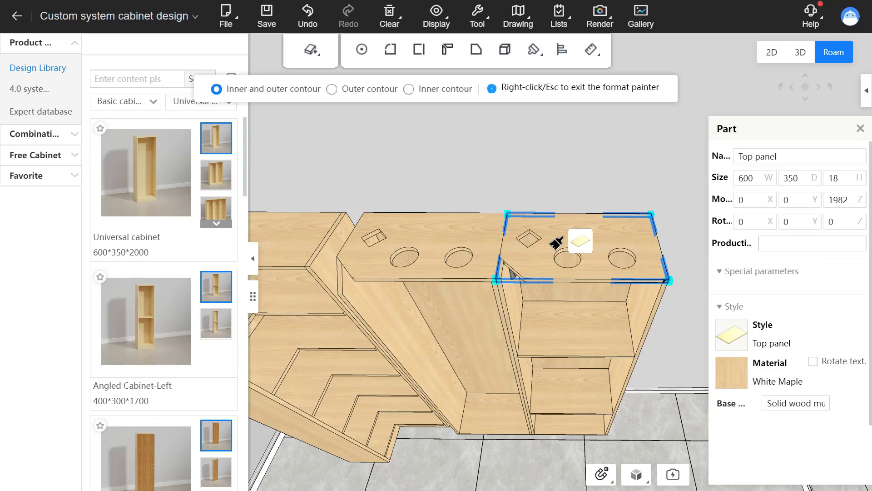
Step: Exit the Panel modeling brush and choose a General lighting lamp to install in the L-shaped corner cabinet
right_click(549, 244)
click(513, 182)
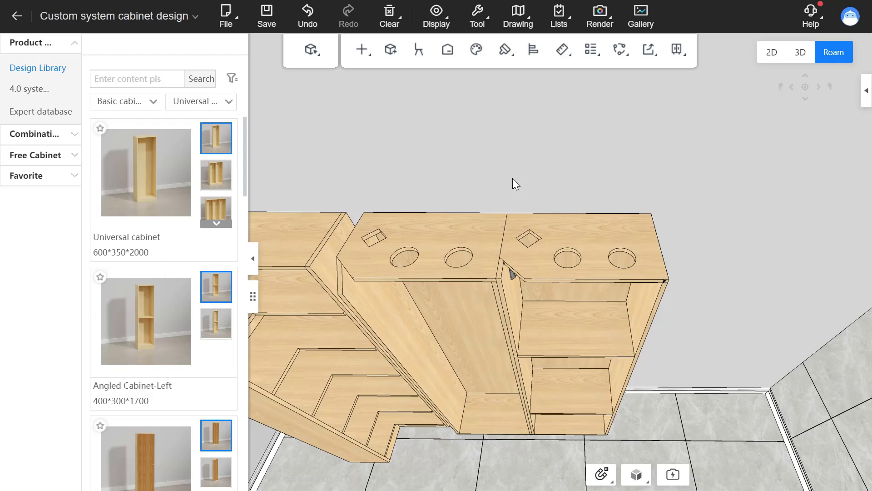
drag(500, 102, 497, 168)
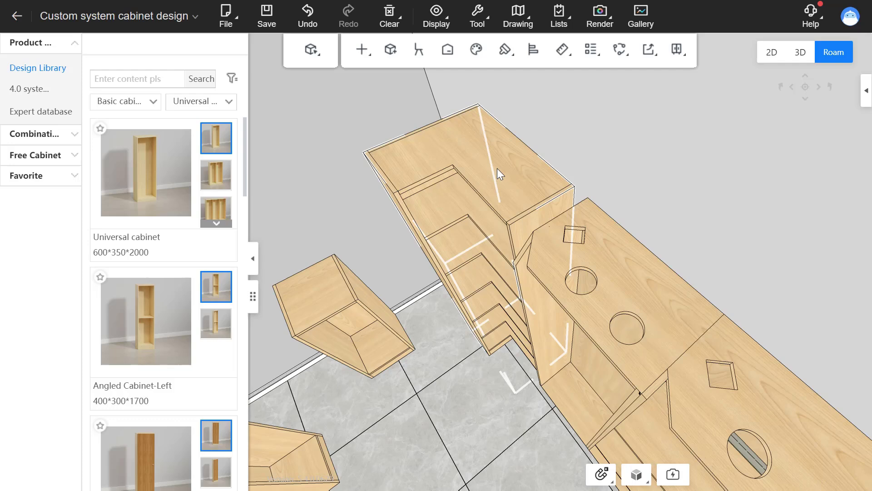
drag(494, 175, 593, 162)
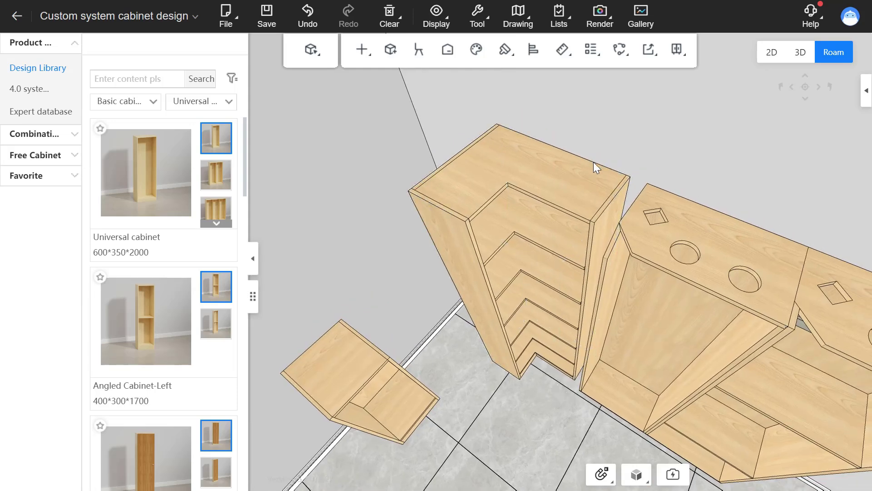
click(519, 172)
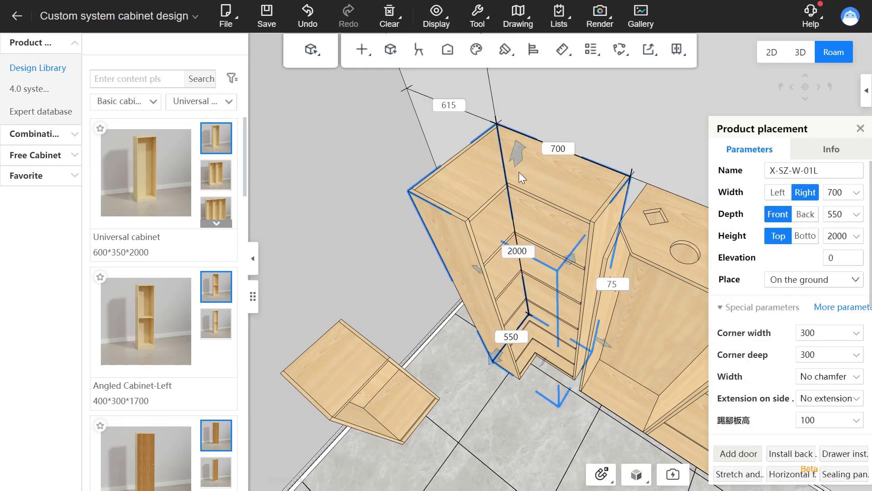
right_click(519, 172)
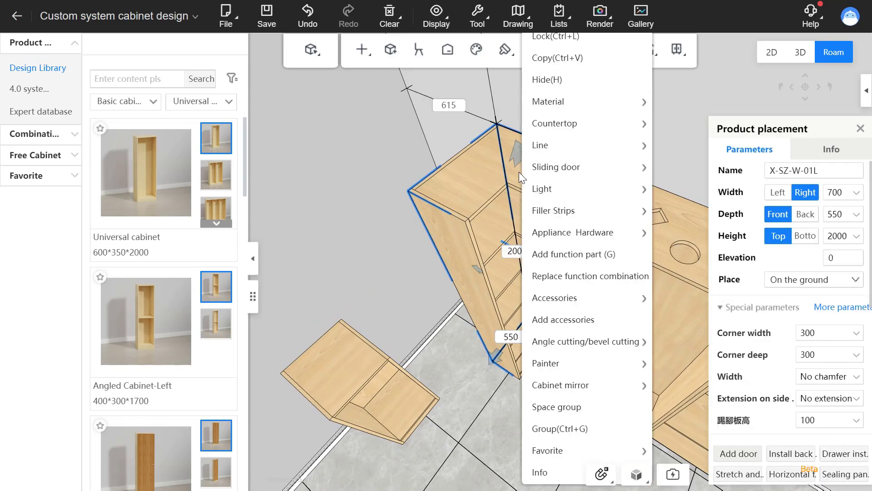
mouse_move(588, 189)
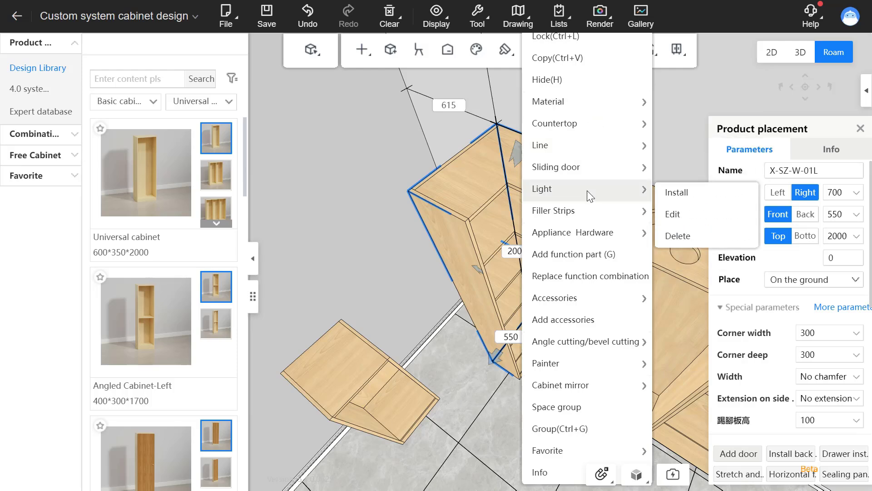
click(687, 196)
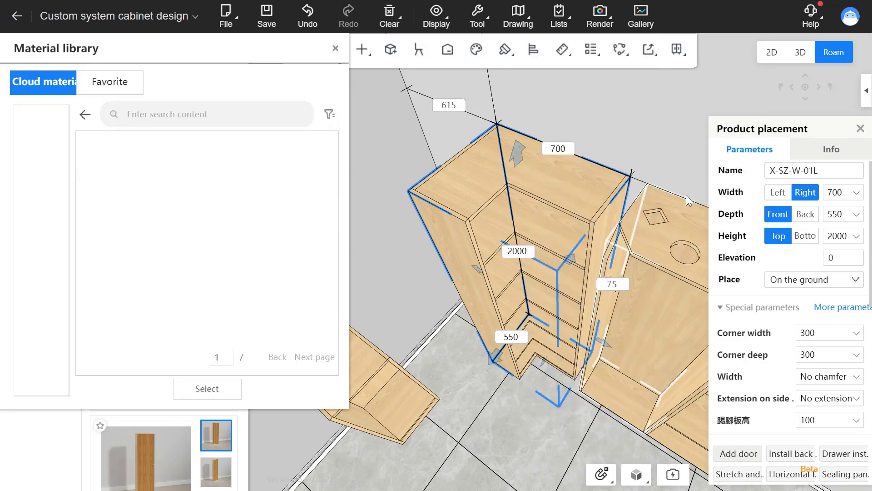
double_click(196, 204)
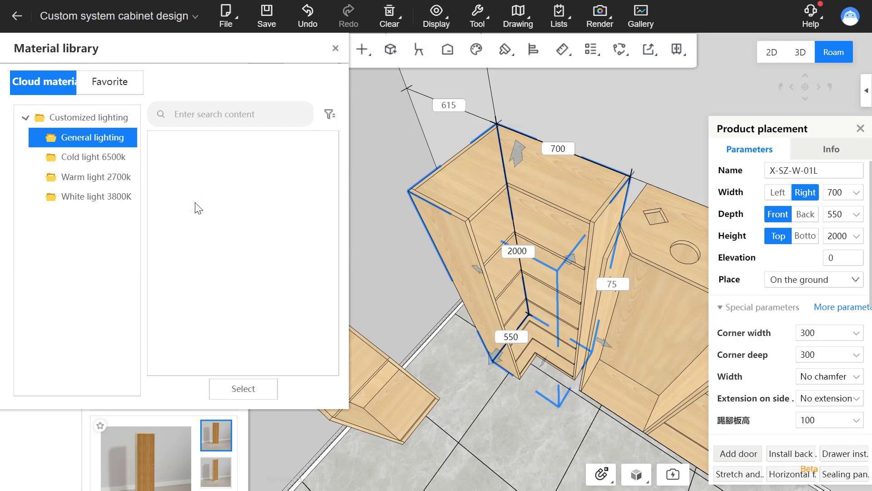
click(249, 388)
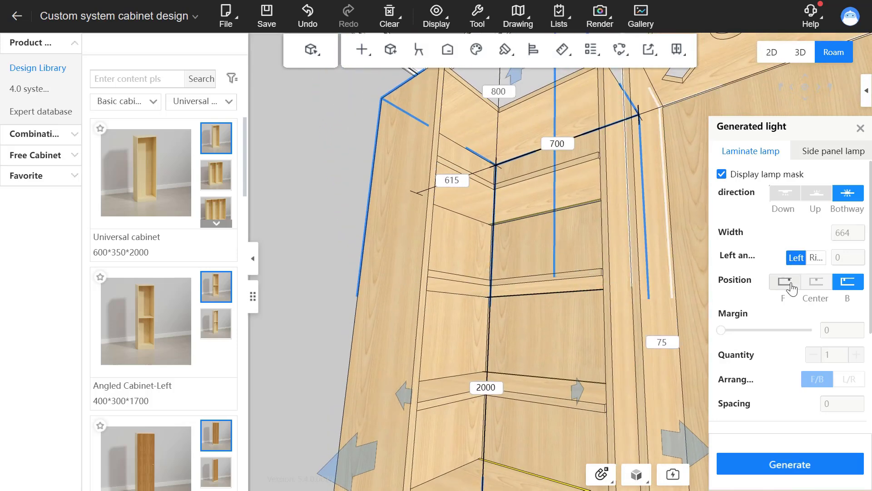
Step: Try the front lamp position, set the laminate lamps to position B, generate them and close the light settings
click(791, 286)
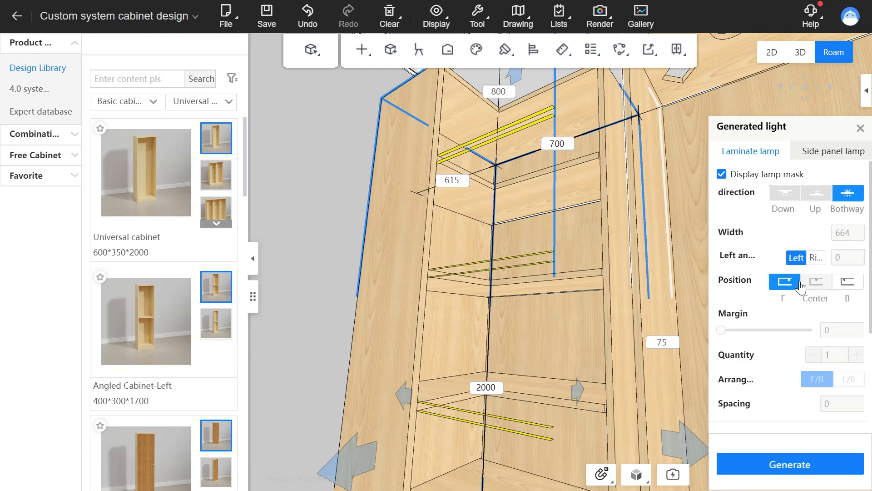
click(859, 284)
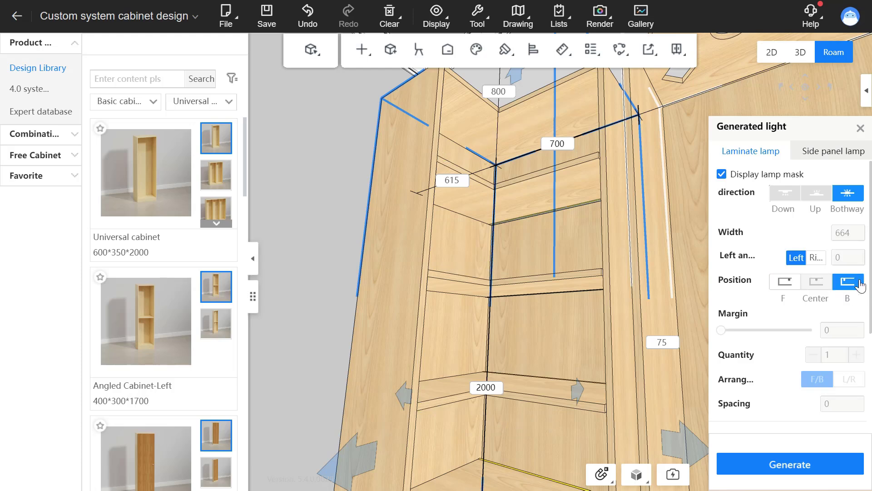
scroll(860, 284, down, 3)
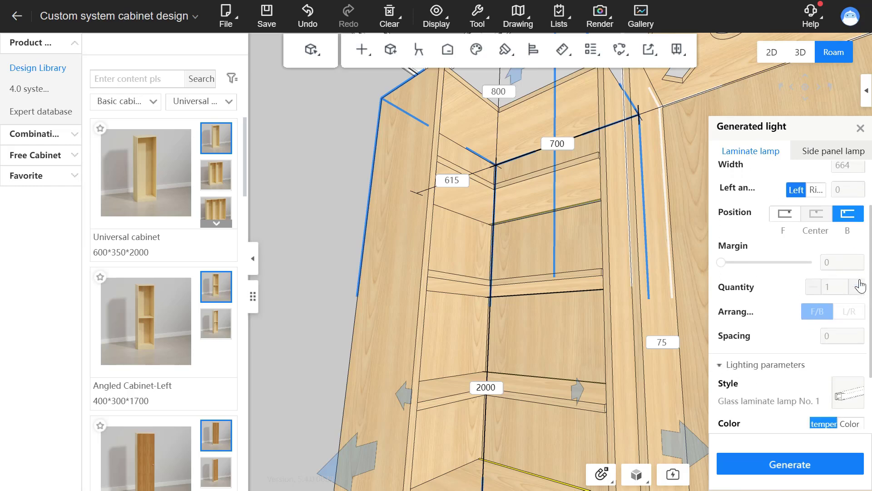
scroll(859, 283, up, 3)
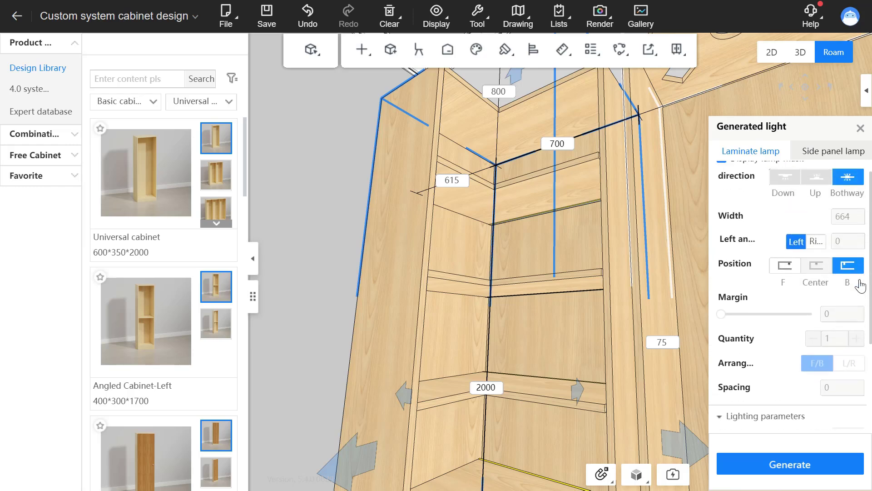
click(818, 470)
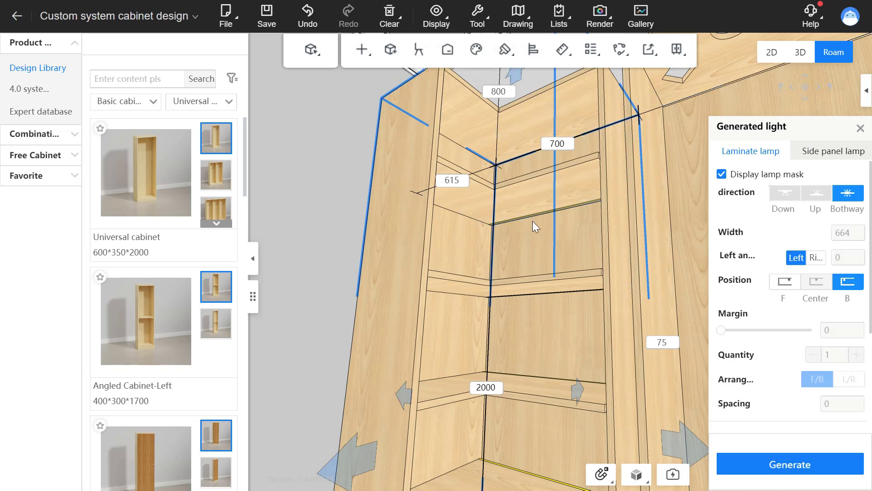
click(860, 128)
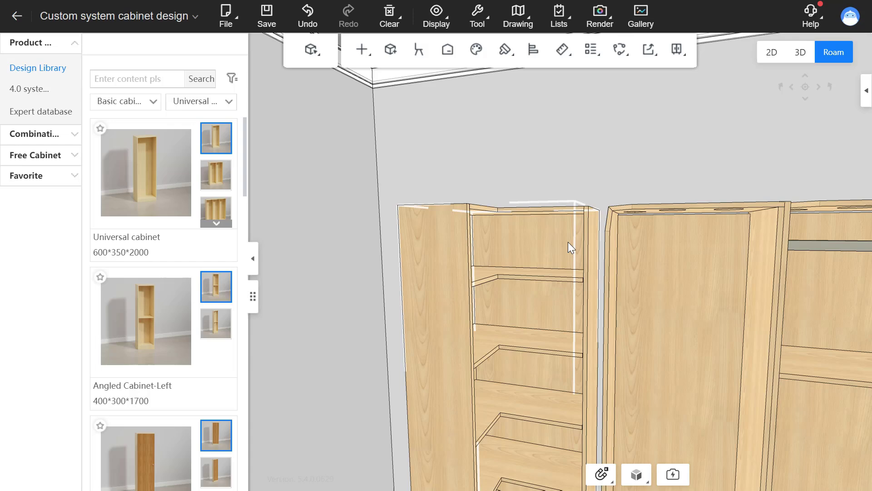
Step: Measure the linear distance between the corner cabinet's top panel underside and the first shelf below it with Accurate measurement
mouse_move(571, 50)
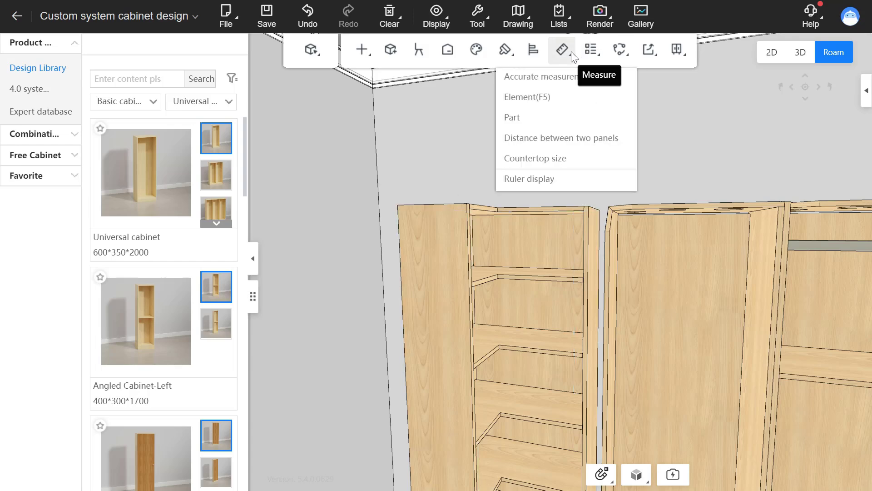
click(556, 76)
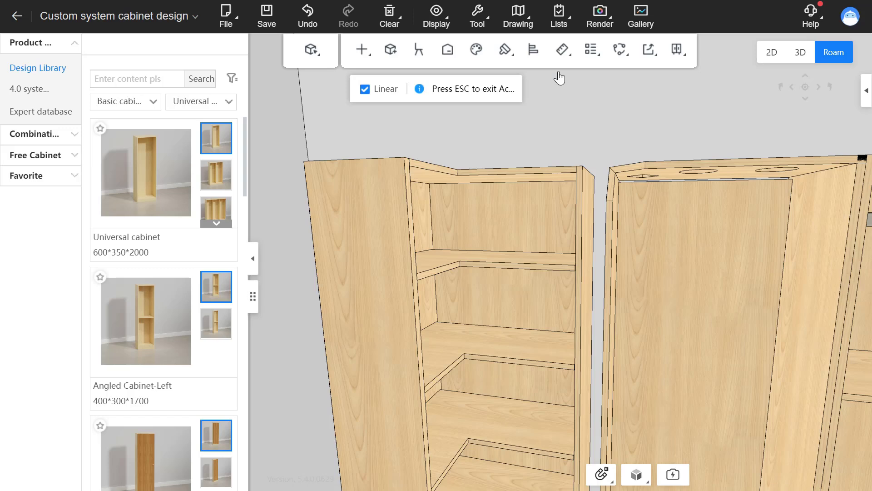
click(498, 171)
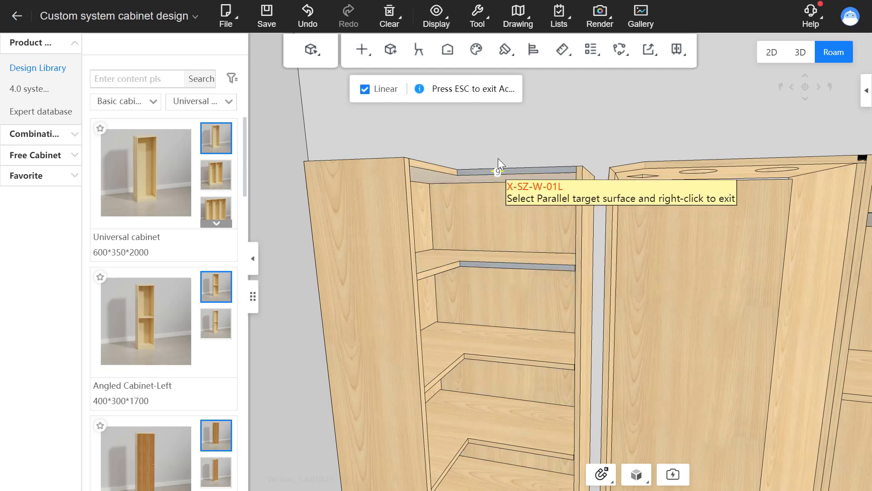
click(486, 180)
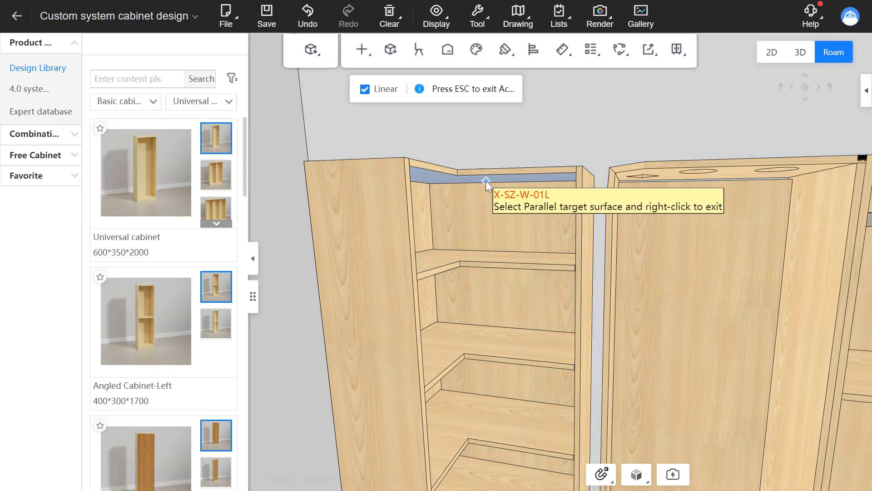
drag(486, 181, 489, 230)
click(490, 228)
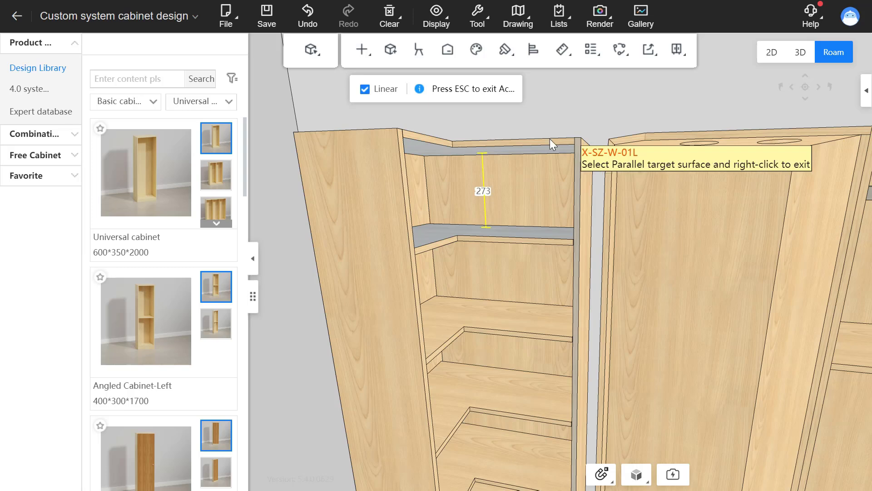
Step: Turn off Linear, measure point to point between the front corners of the Universal cabinet's upper layer panel, and exit the measurement
click(367, 91)
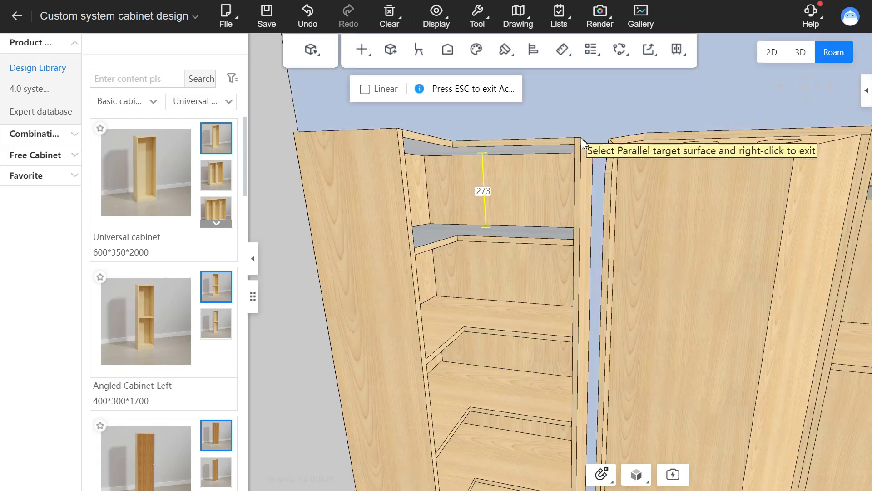
scroll(582, 138, up, 2)
right_drag(582, 139, 582, 278)
right_drag(800, 322, 660, 332)
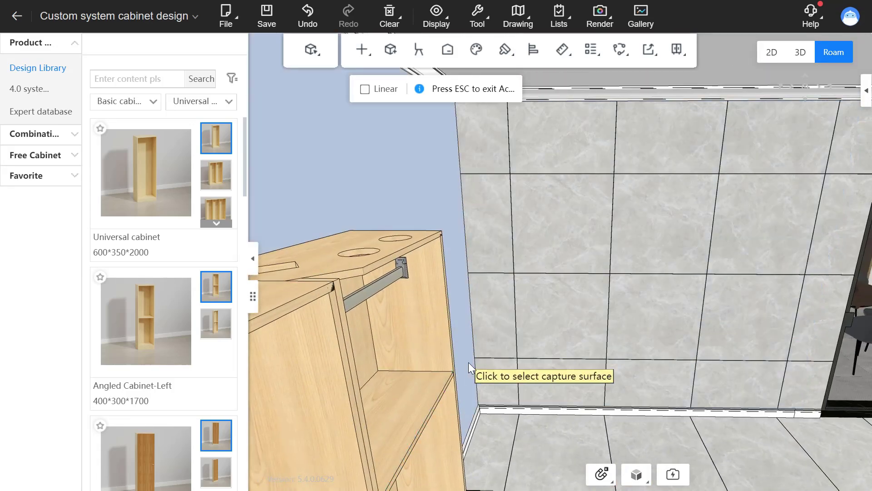
mouse_move(468, 362)
right_down()
mouse_move(302, 383)
mouse_move(480, 361)
right_up()
scroll(480, 362, up, 3)
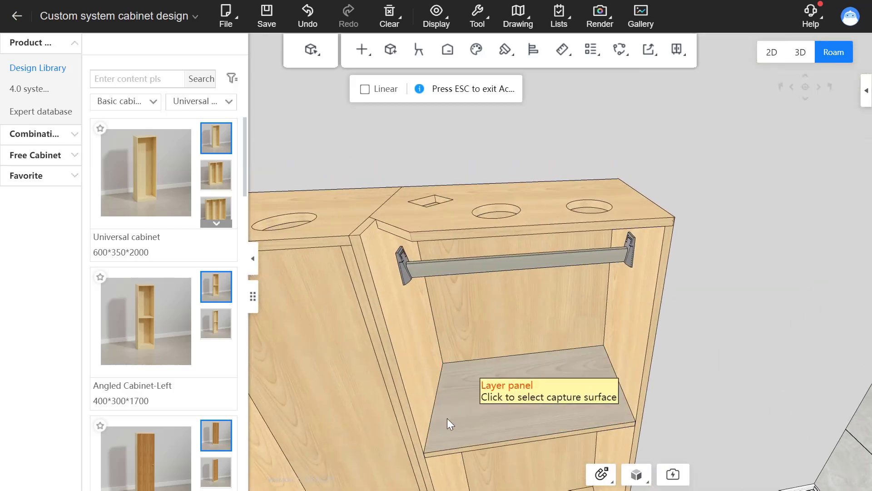
right_drag(447, 418, 422, 380)
click(389, 328)
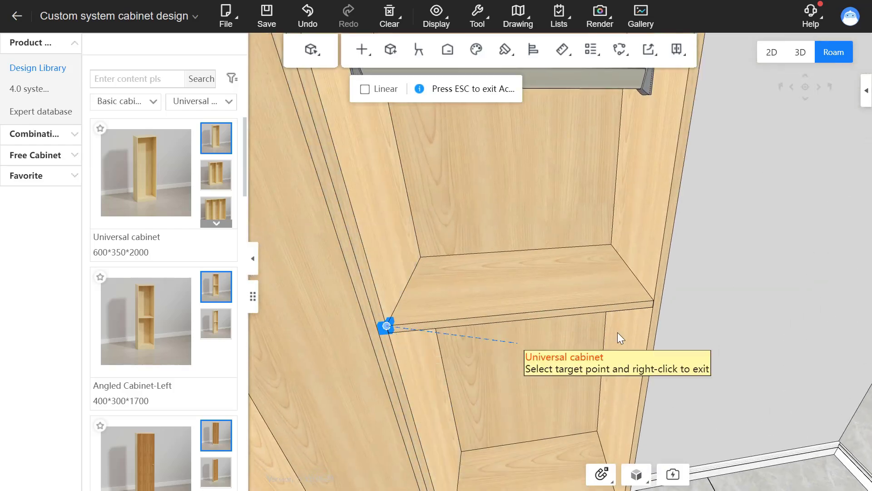
click(653, 302)
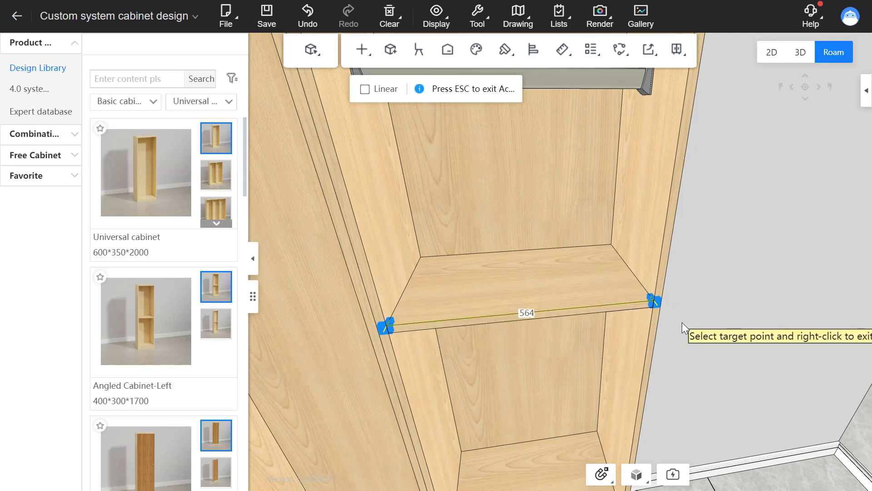
right_click(683, 322)
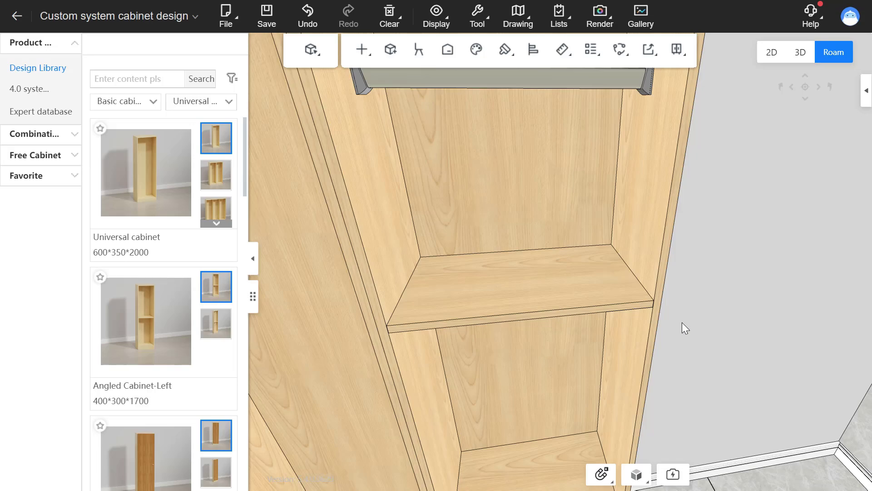
Step: Cut a notch with incision 100 and rounding 50 into the small cabinet's left side panel front edge, and break it up
key(m)
drag(498, 204, 291, 235)
drag(481, 246, 302, 256)
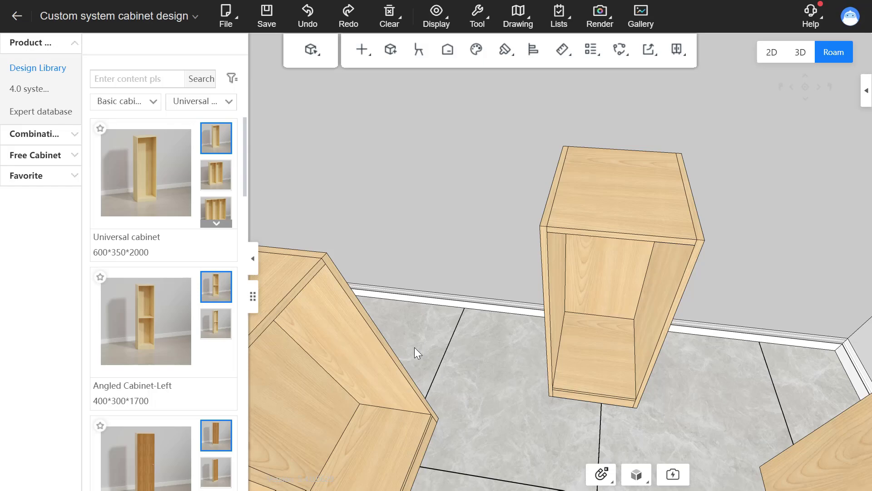
click(553, 295)
drag(500, 311, 684, 257)
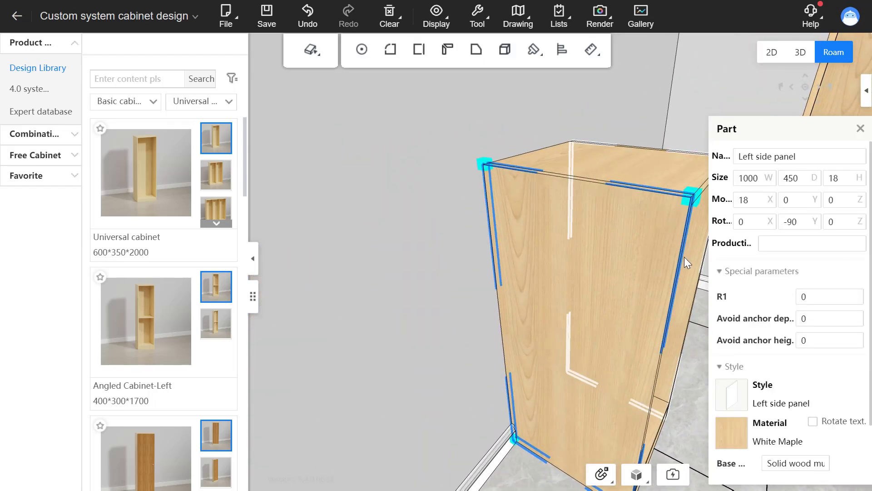
key(e)
key(d)
key(q)
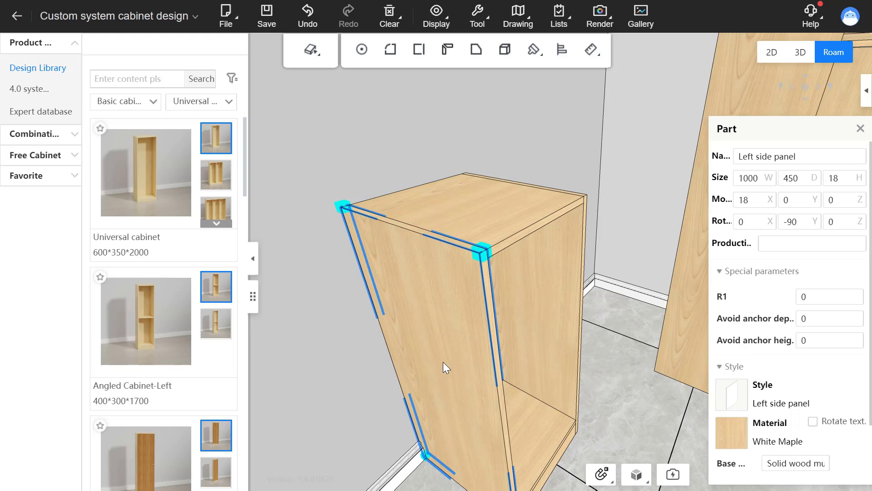
click(498, 366)
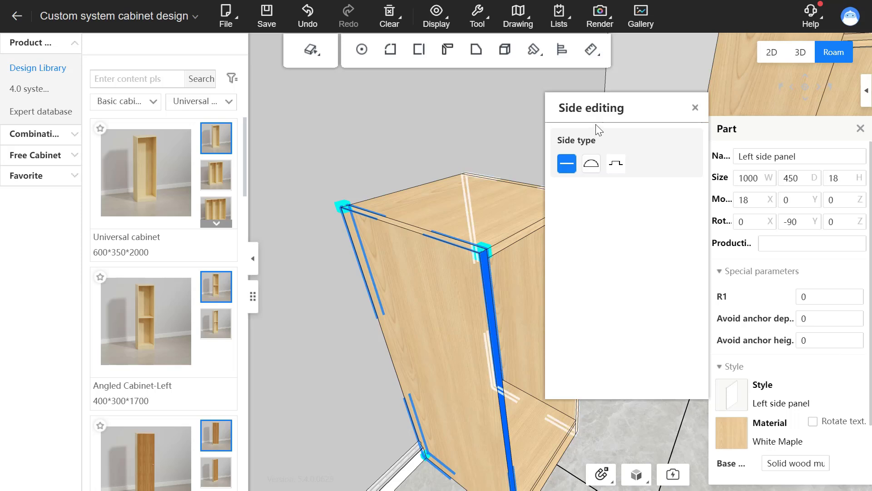
click(617, 164)
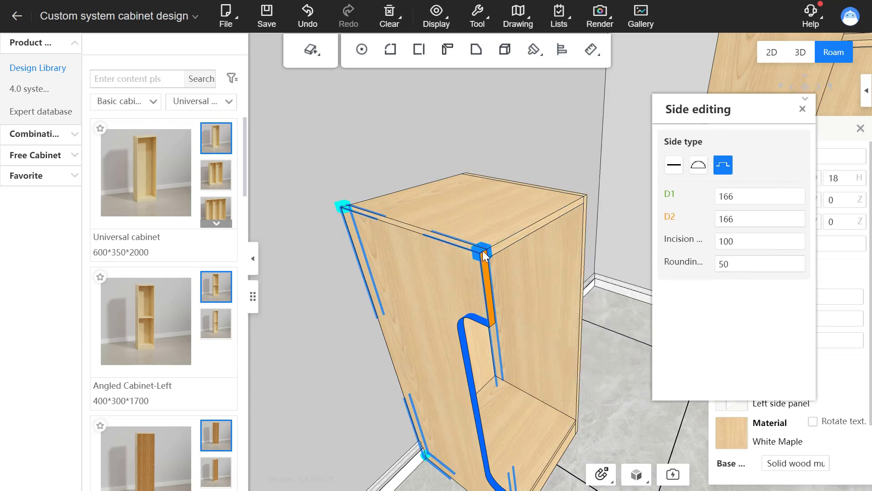
click(482, 250)
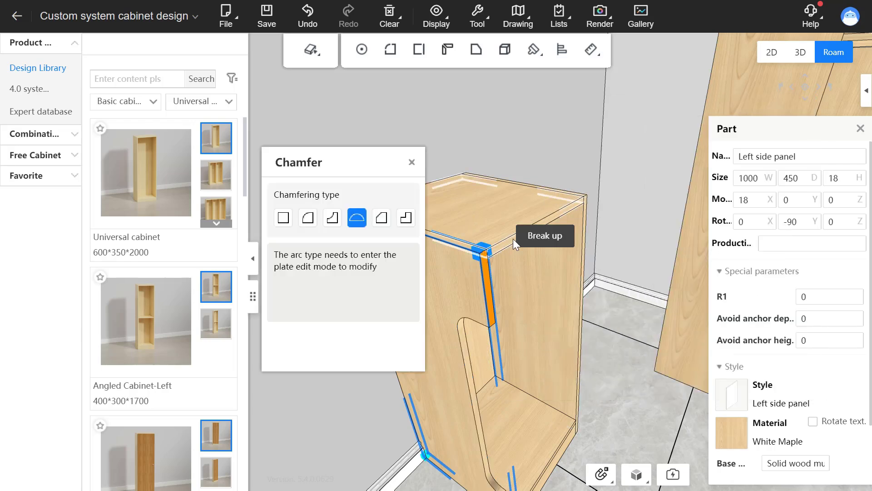
click(529, 241)
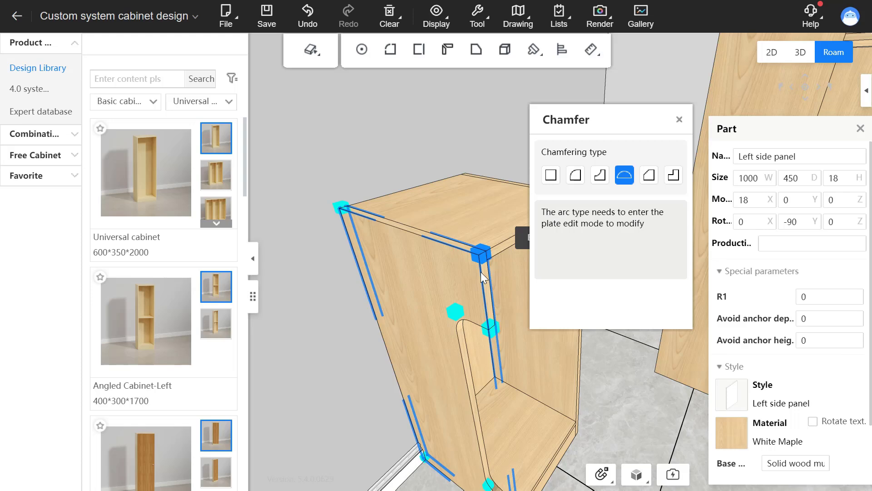
Step: Open the small cabinet's top panel in the panel shape editor and toggle the grid off and back on
click(492, 213)
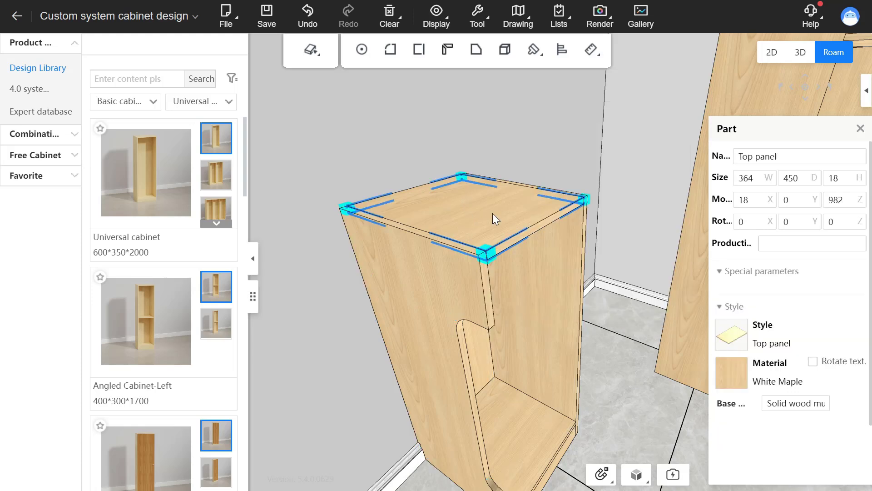
click(504, 49)
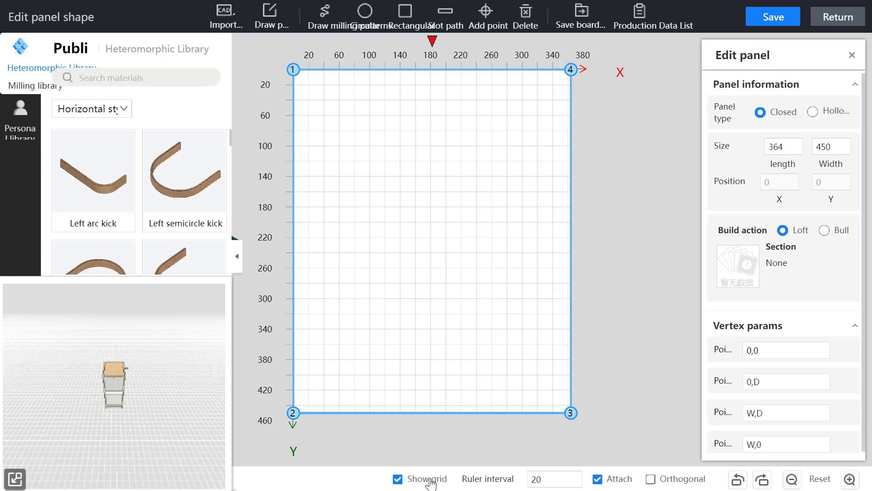
click(415, 483)
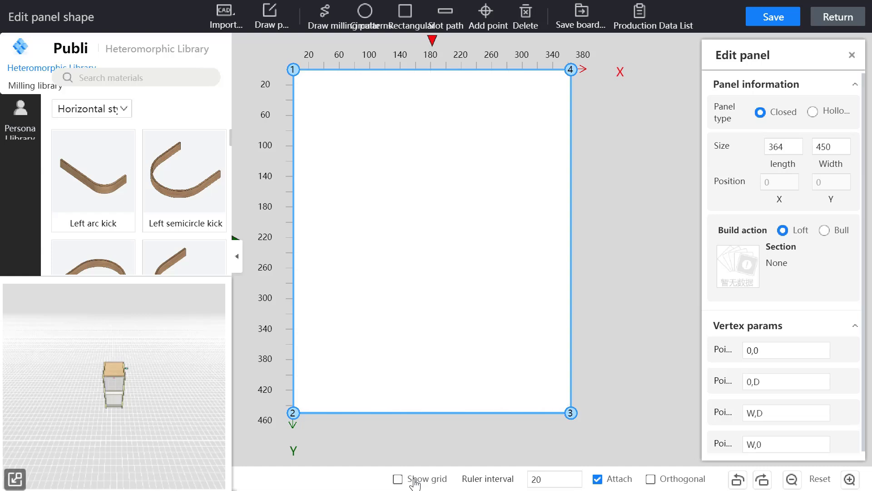
click(415, 482)
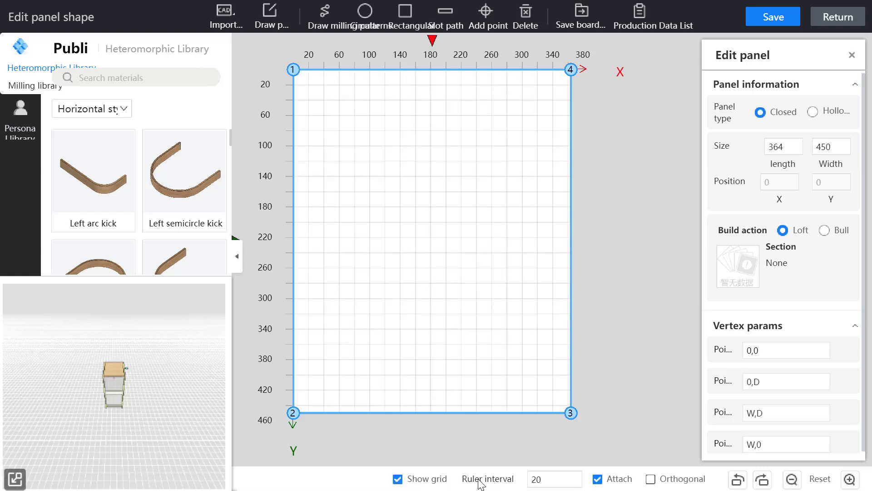
Step: Set the panel shape editor's ruler interval to 10 and return to the cabinet design without saving the panel
double_click(536, 478)
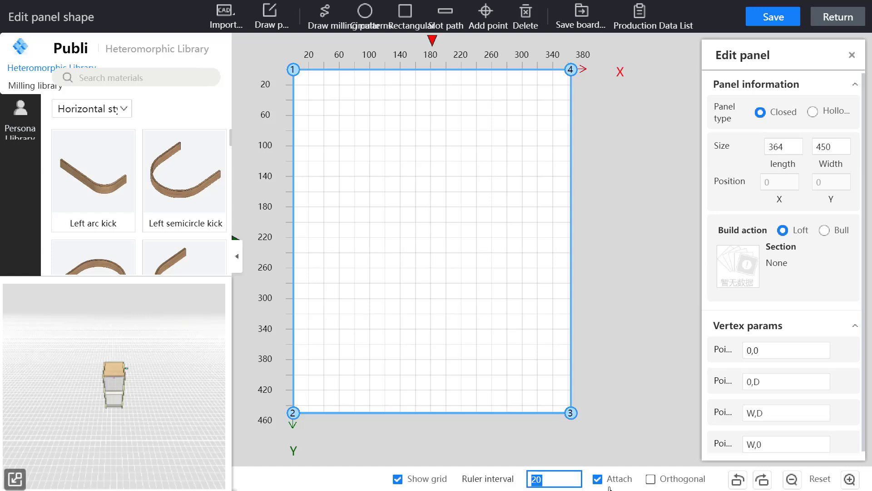
text(10)
key(Return)
click(838, 19)
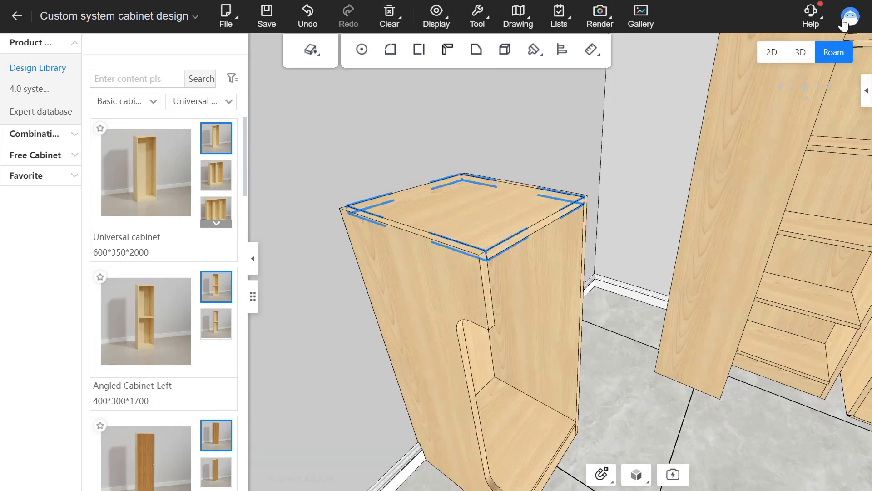
Step: Open Scene filter in the living room, filter by Panel and choose the left side panel type
mouse_move(844, 25)
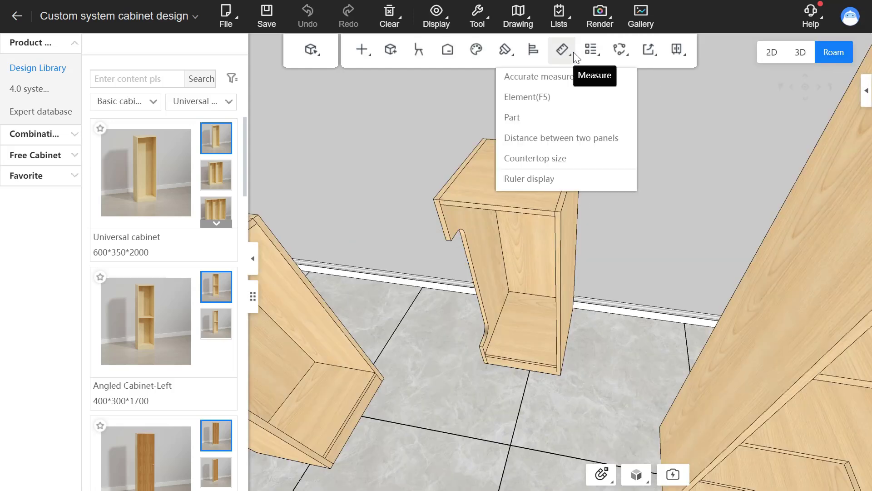
mouse_move(593, 57)
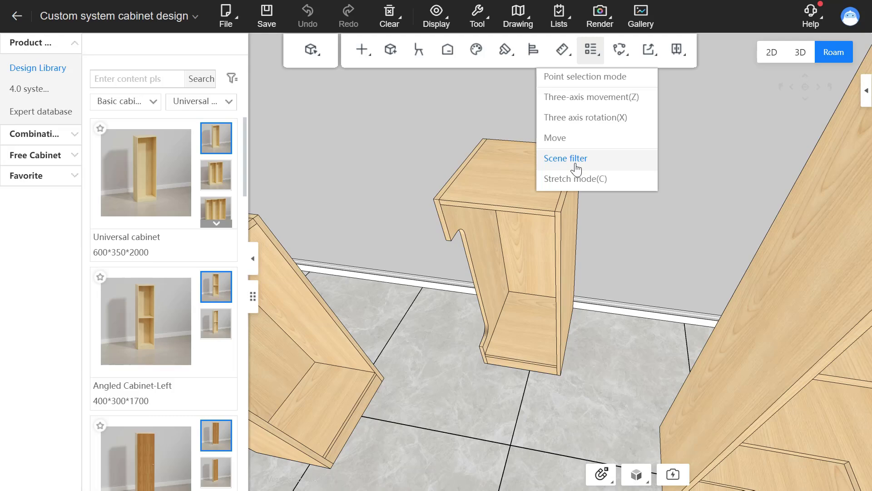
drag(774, 202, 590, 191)
drag(808, 224, 352, 150)
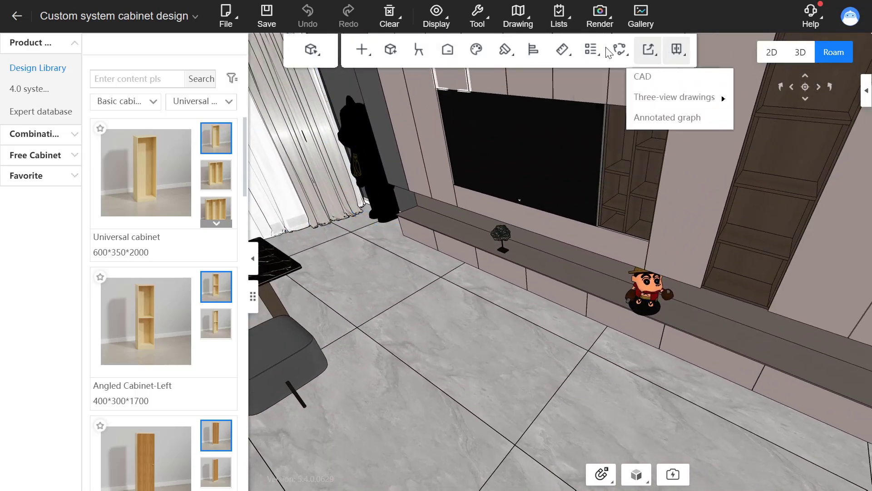
click(592, 162)
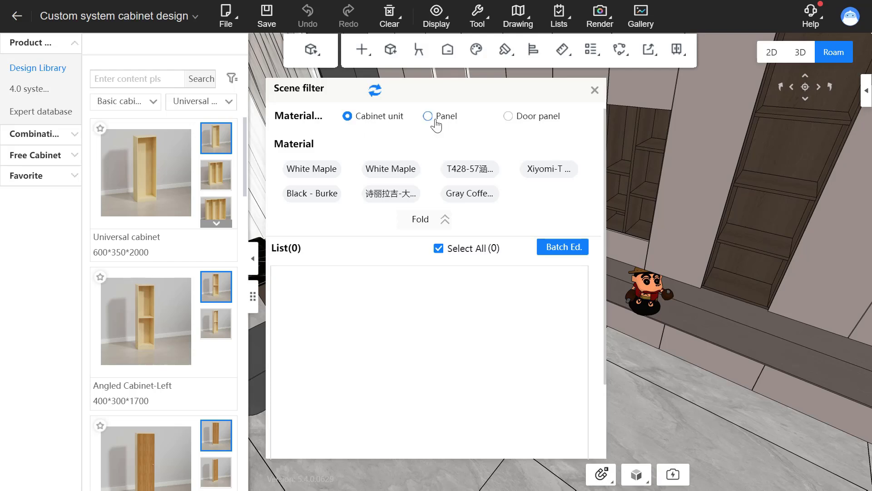
click(435, 117)
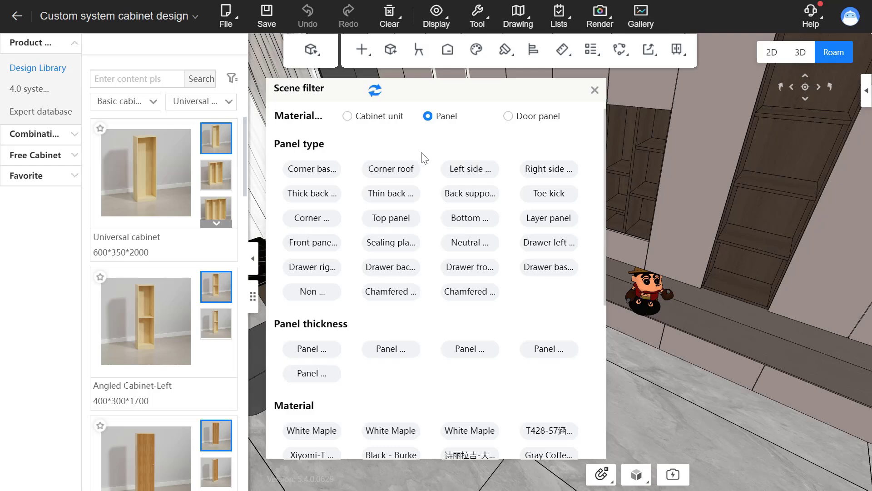
click(475, 179)
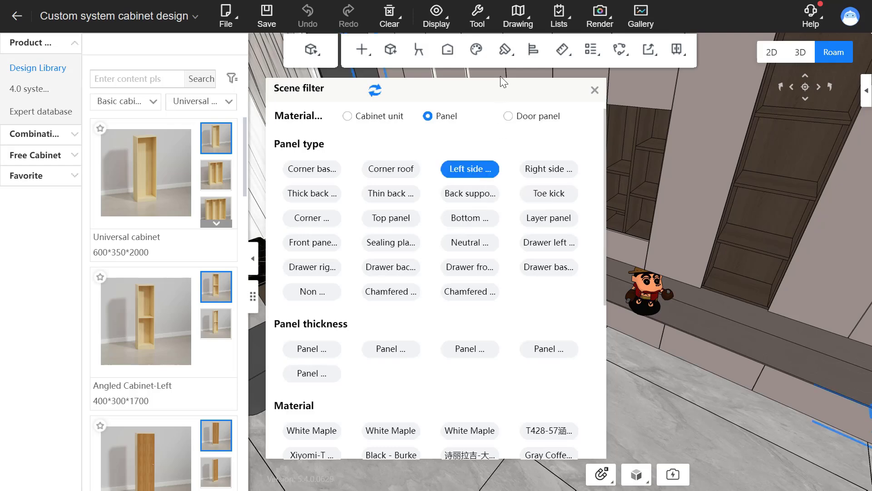
Step: Examine the highlighted left side panels of the cabinets around the room with the filter window moved aside
drag(501, 92, 220, 84)
drag(617, 305, 592, 250)
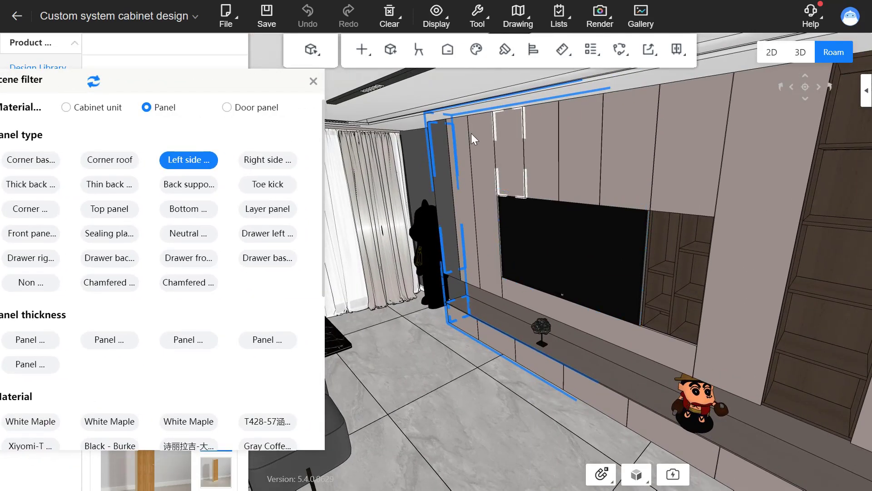
drag(611, 334, 503, 335)
drag(669, 317, 566, 309)
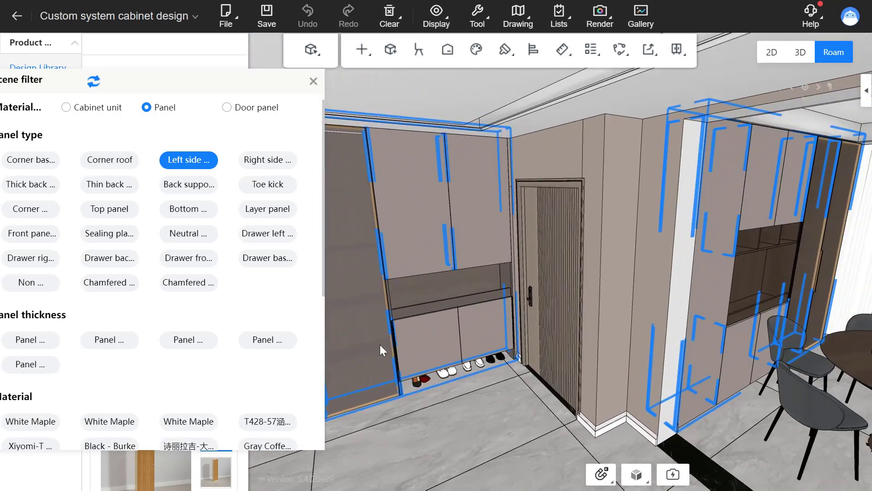
drag(380, 344, 633, 357)
scroll(519, 344, up, 3)
scroll(191, 273, down, 1)
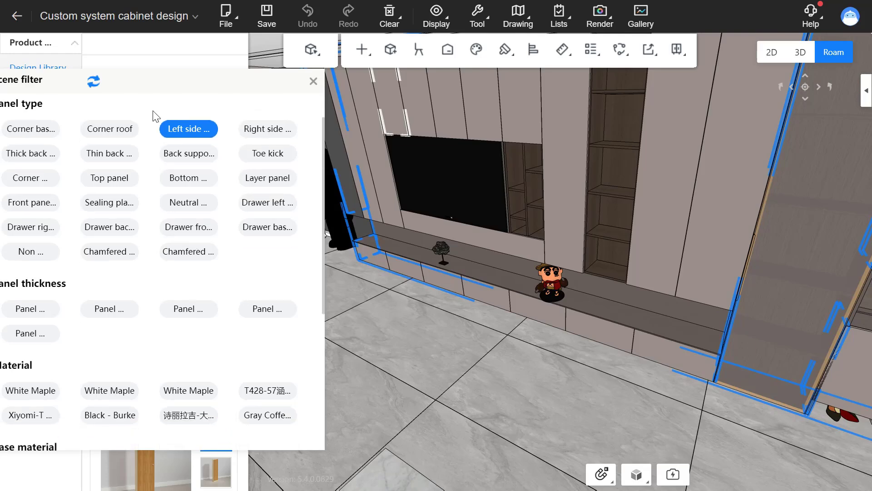
Step: Batch edit all listed left side panels, replacing their material with the near-white Staining Technology finish from the MFC library
drag(160, 88, 248, 64)
scroll(266, 243, down, 2)
scroll(266, 243, down, 4)
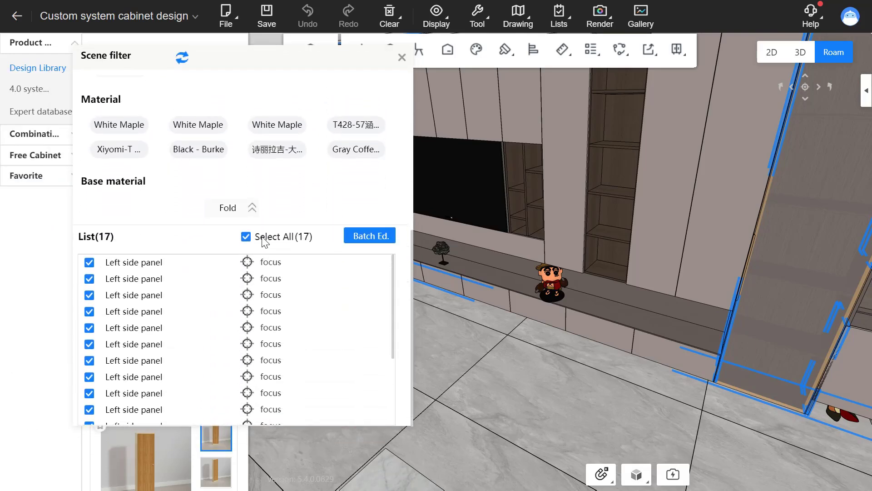
click(359, 243)
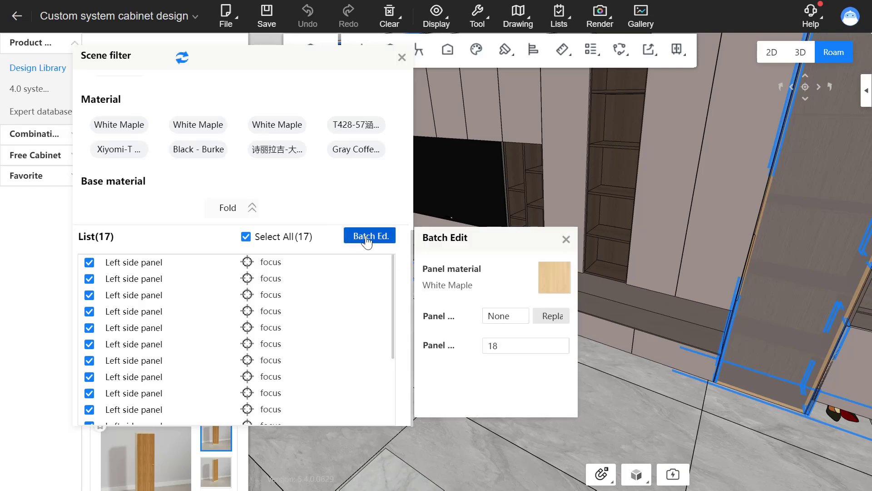
click(556, 275)
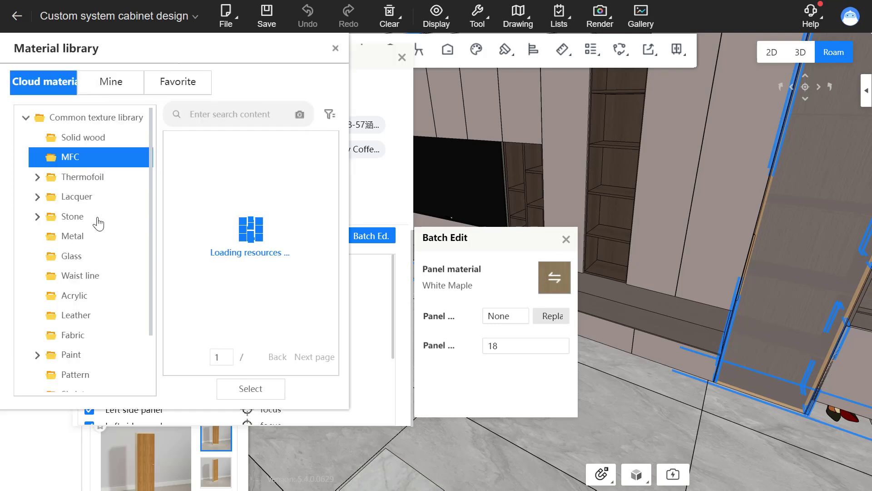
scroll(248, 254, down, 8)
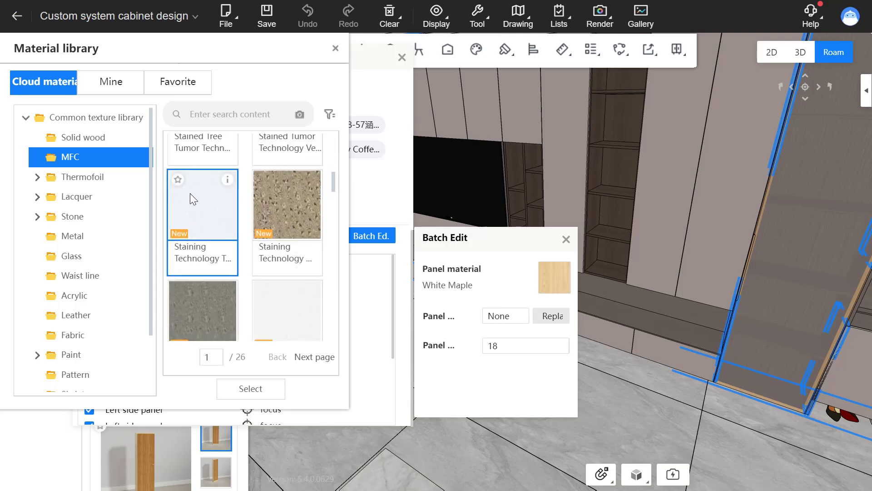
click(259, 390)
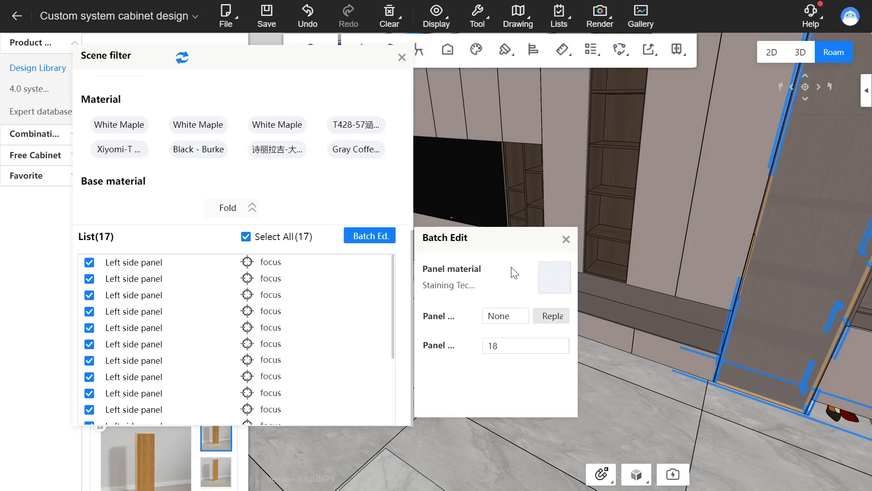
Step: Check the new material on the left side panels around the room, and close Batch Edit and Scene filter
drag(643, 264, 652, 222)
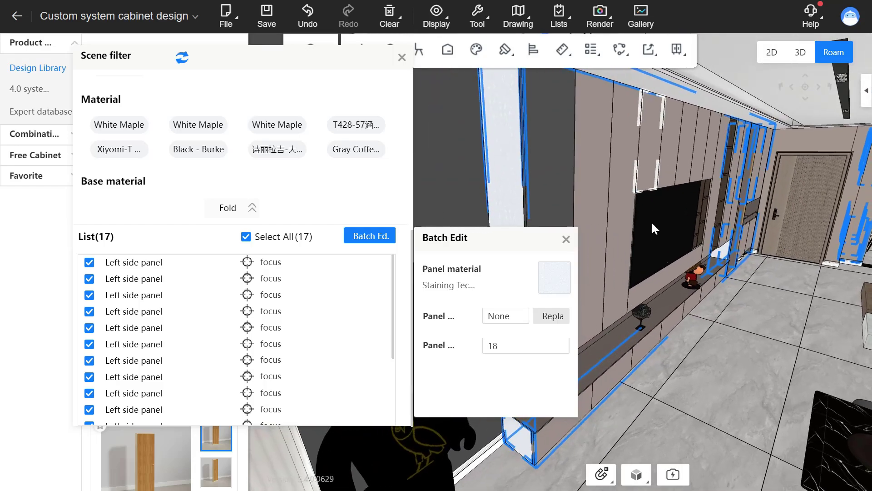
drag(721, 323, 646, 326)
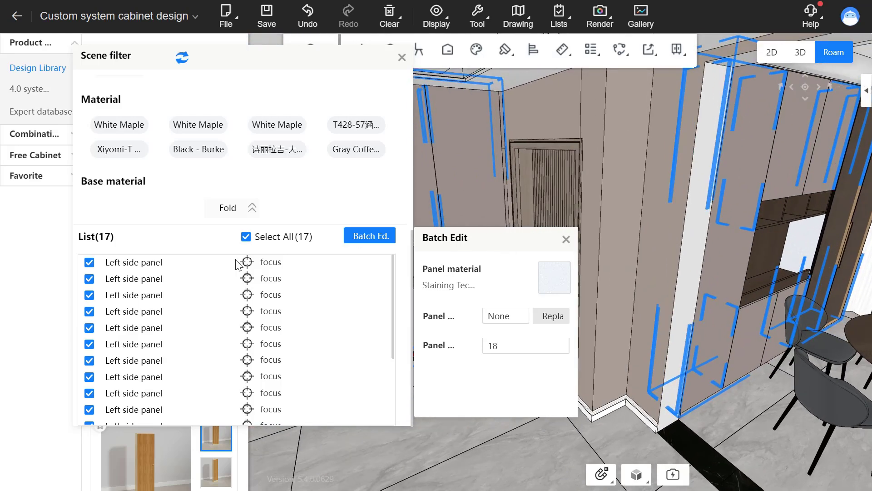
click(567, 246)
scroll(248, 199, up, 8)
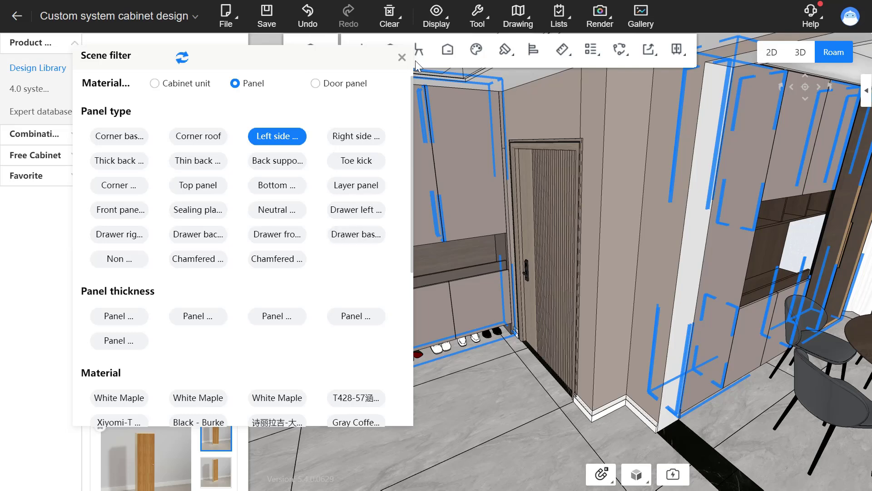
click(402, 58)
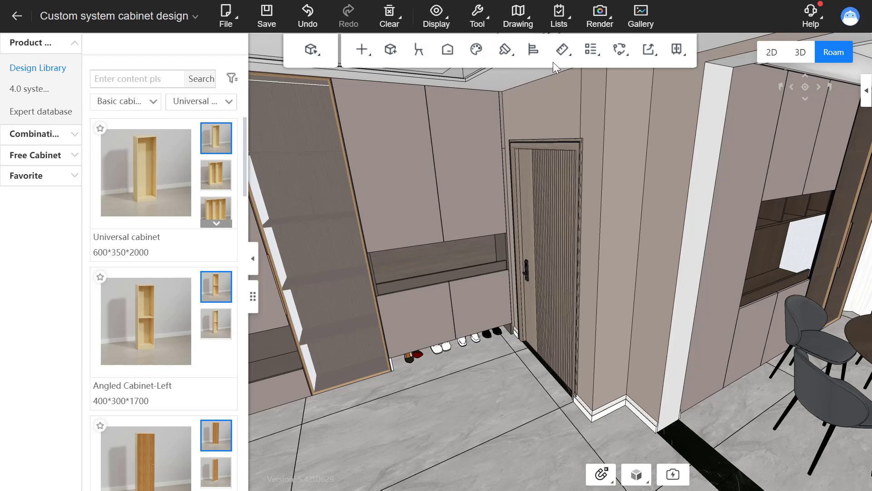
Step: Turn on Ruler display, switch it back and forth between Interior space and Panel, and leave it on Interior space
mouse_move(563, 54)
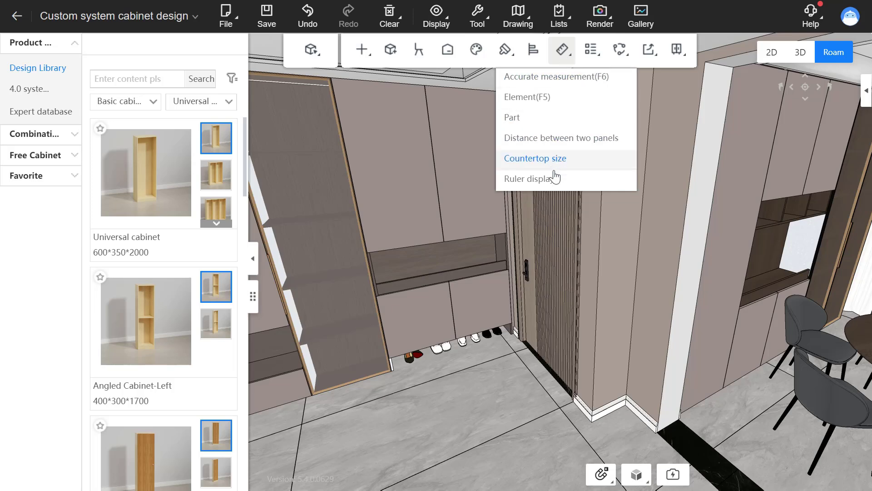
click(529, 178)
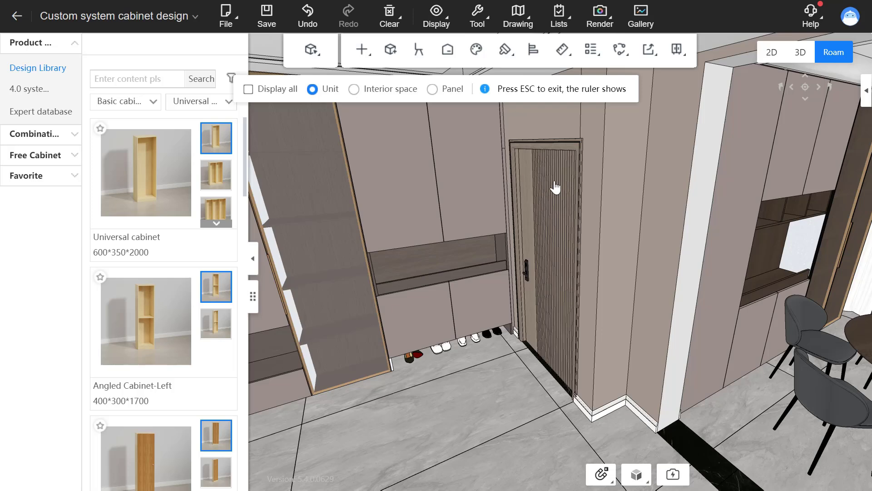
click(395, 93)
click(452, 93)
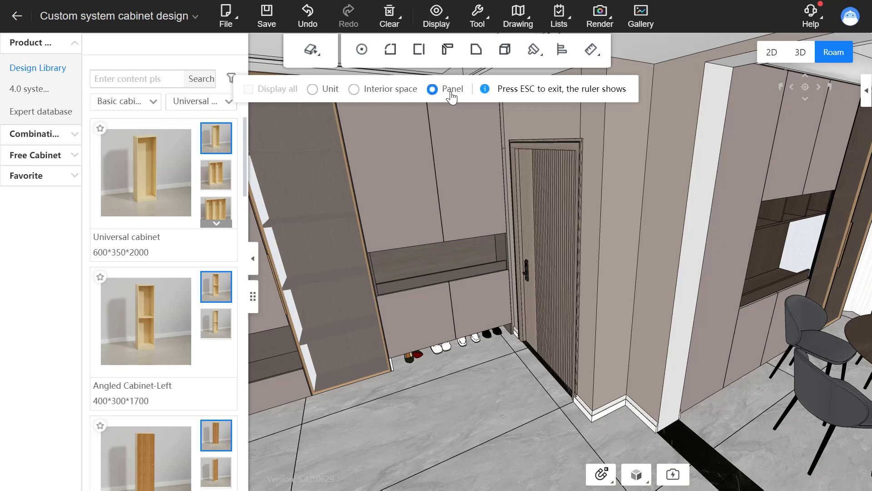
click(387, 90)
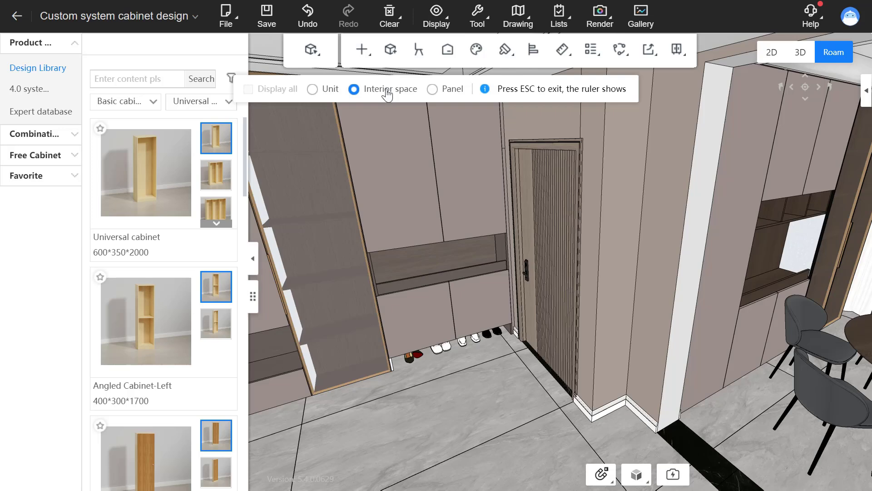
key(Tab)
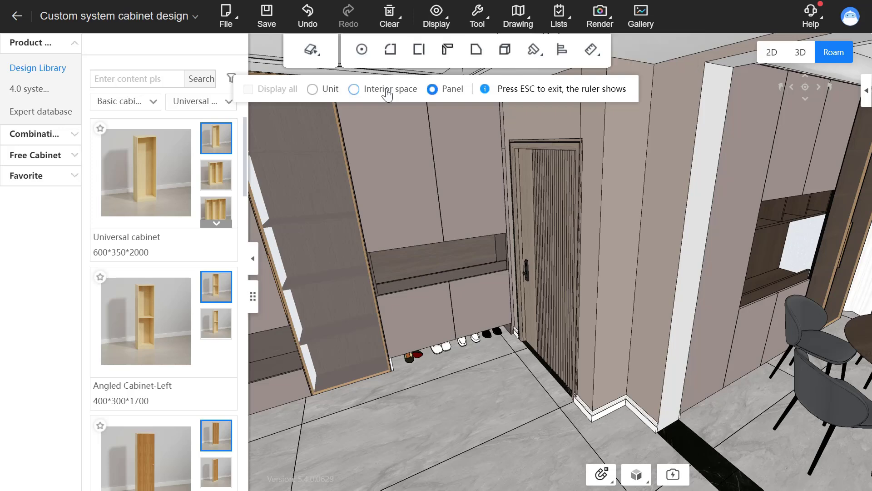
click(388, 91)
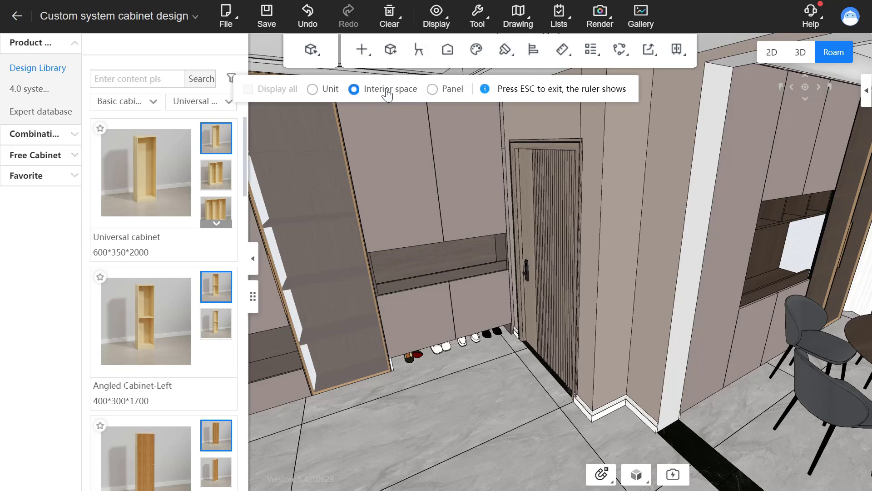
key(Tab)
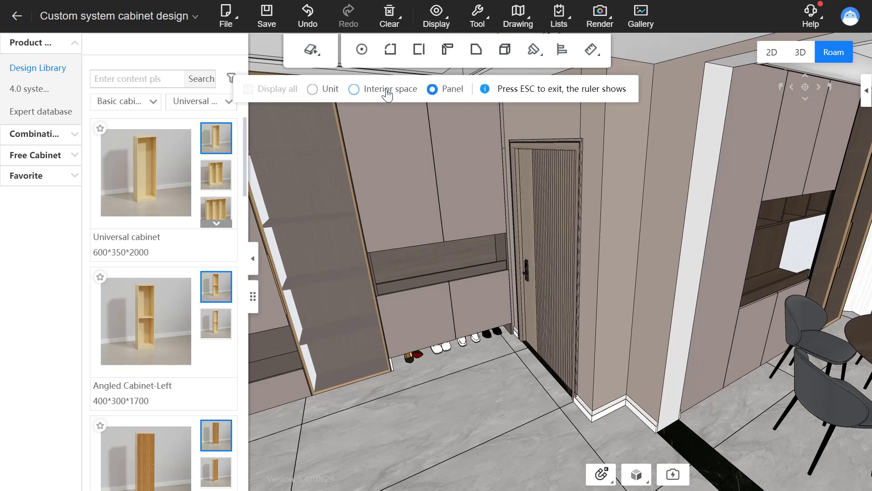
click(388, 93)
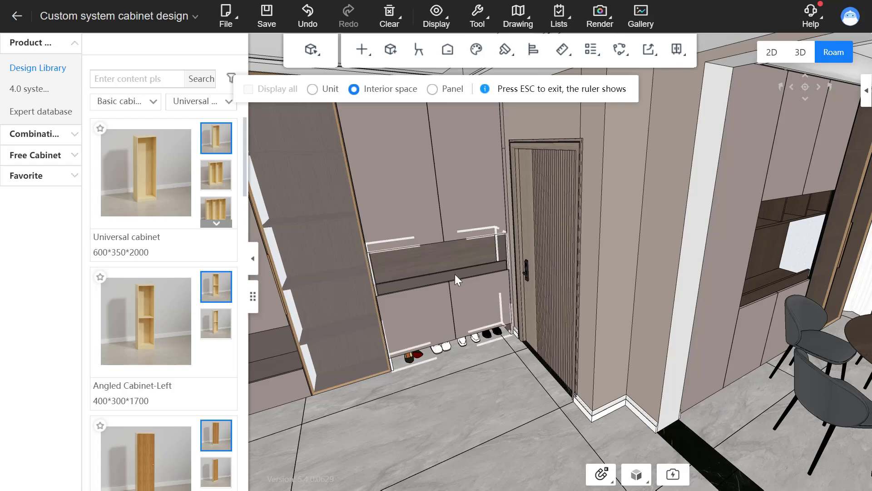
Step: Examine the interior space dimensions of the TV wall cabinets up close
drag(455, 274, 354, 244)
drag(438, 262, 387, 289)
scroll(439, 239, up, 2)
click(435, 198)
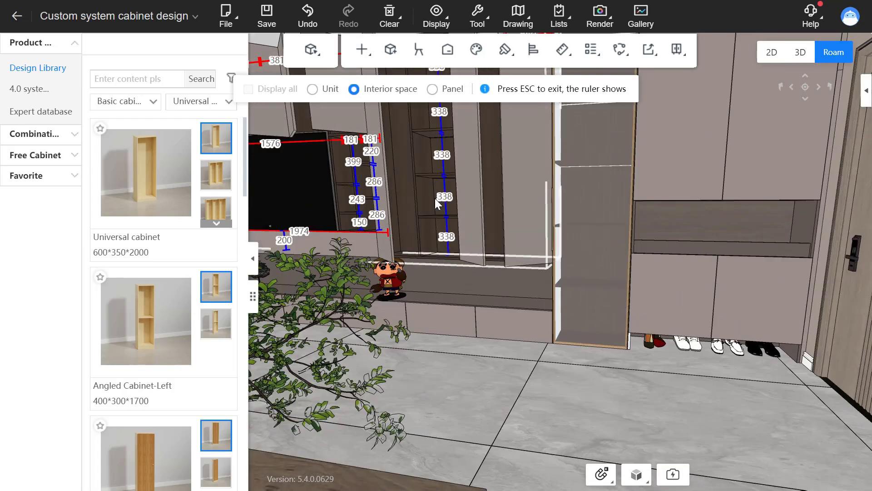
mouse_move(435, 198)
mouse_down()
mouse_move(459, 225)
mouse_move(434, 205)
mouse_up()
scroll(435, 211, up, 2)
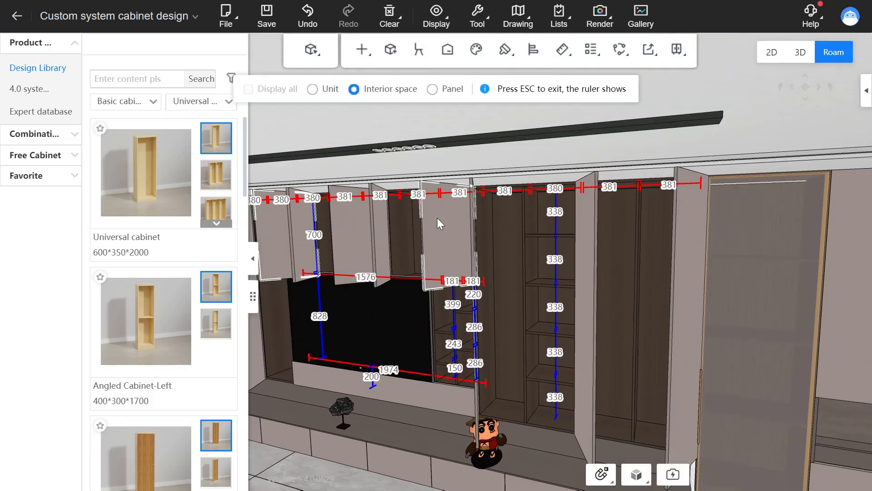
scroll(509, 264, up, 2)
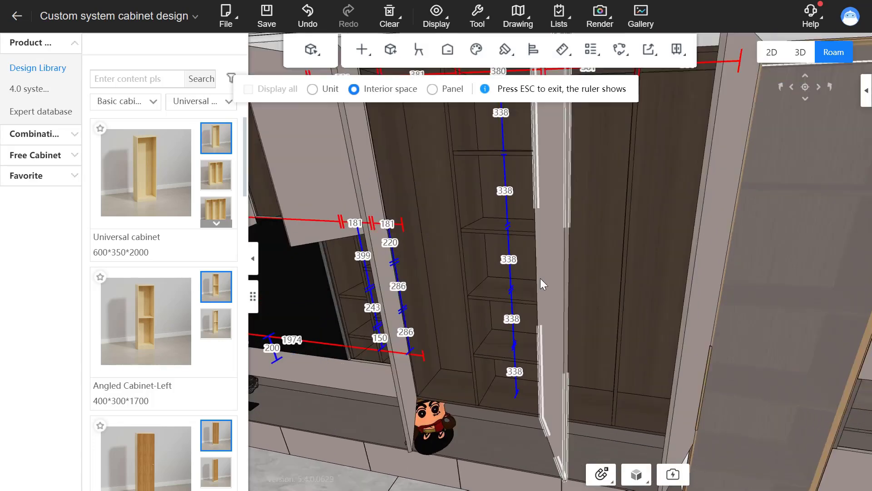
Step: Switch the Ruler display to Panel, show the dimensions of one shelf in the tall cabinet, and exit the ruler
click(435, 89)
click(497, 228)
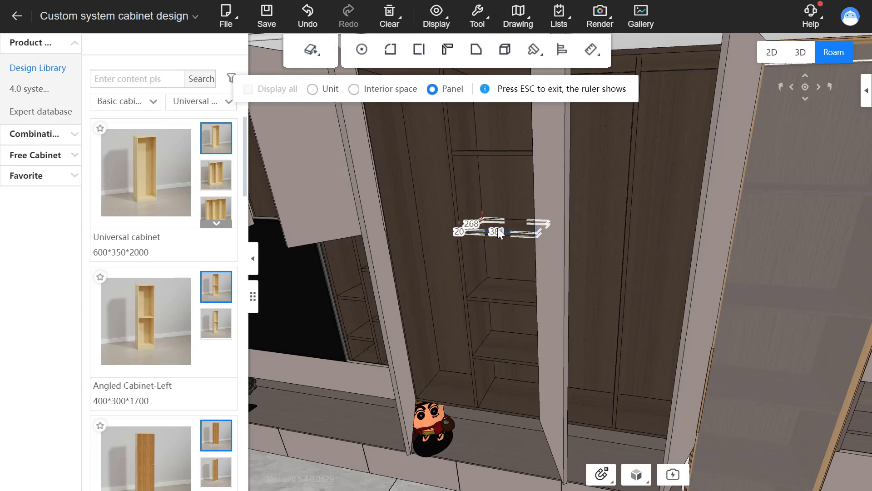
scroll(517, 307, up, 3)
scroll(517, 308, down, 3)
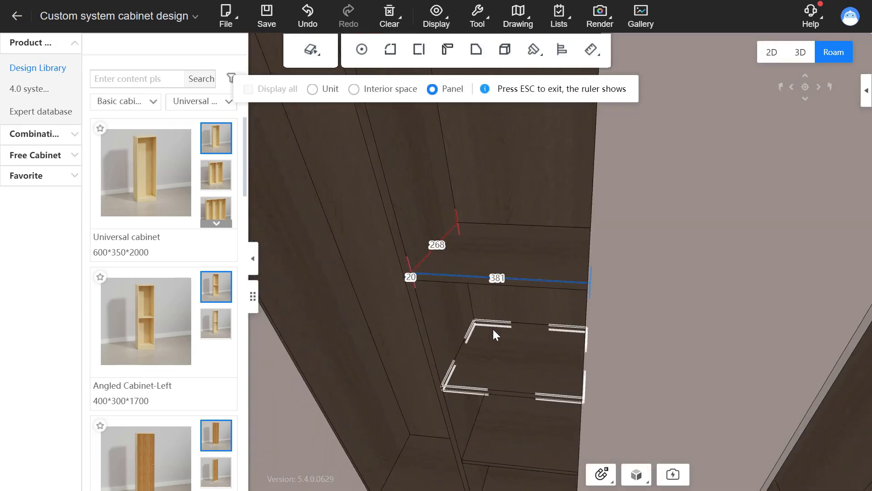
key(Escape)
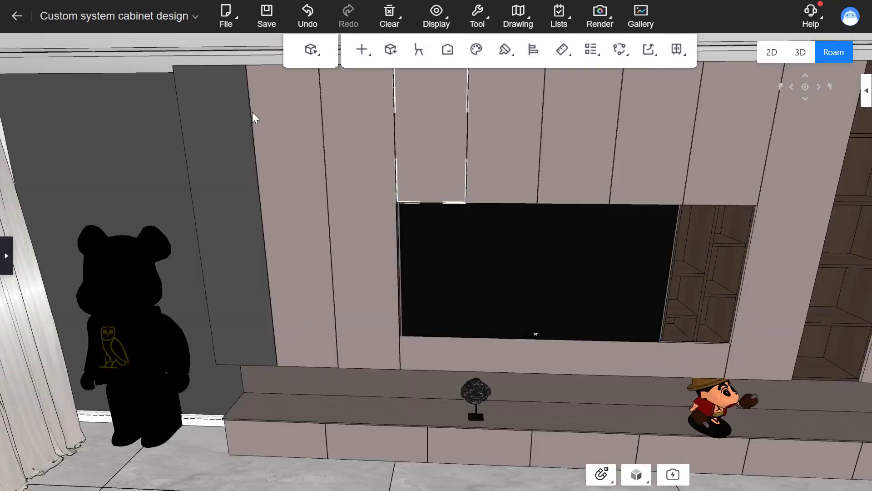
Step: Open Stretch and Resize for the TV wall cabinet combination and widen the cabinets at its right end to 1334 mm
click(222, 122)
scroll(554, 271, up, 2)
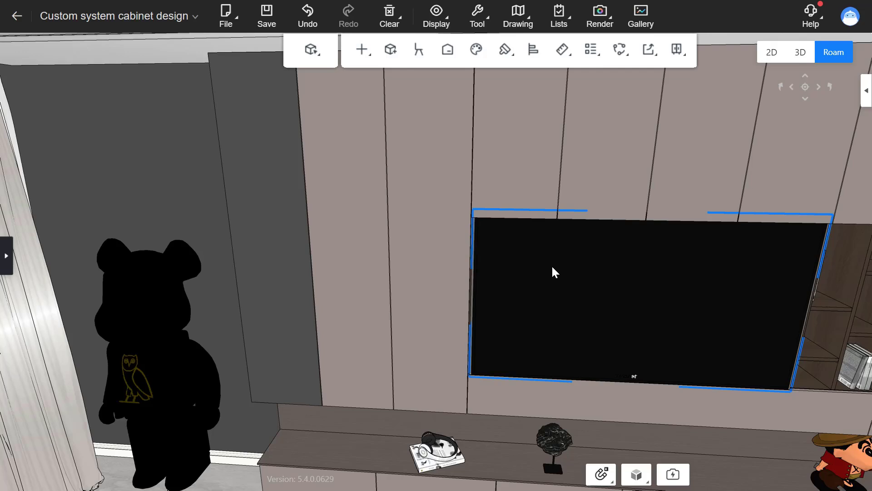
click(347, 456)
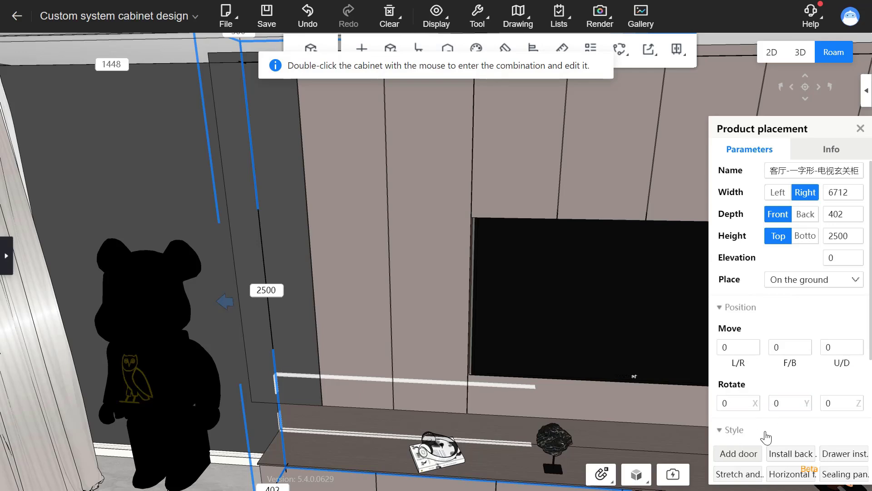
mouse_move(729, 476)
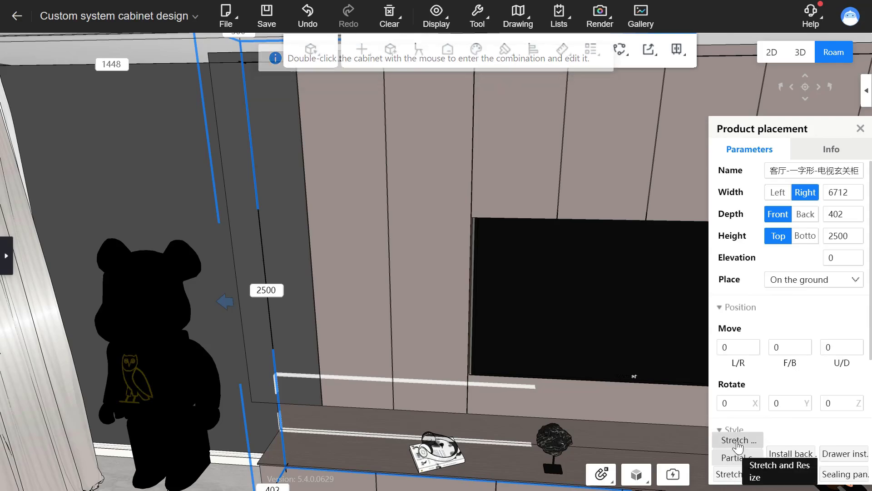
click(737, 441)
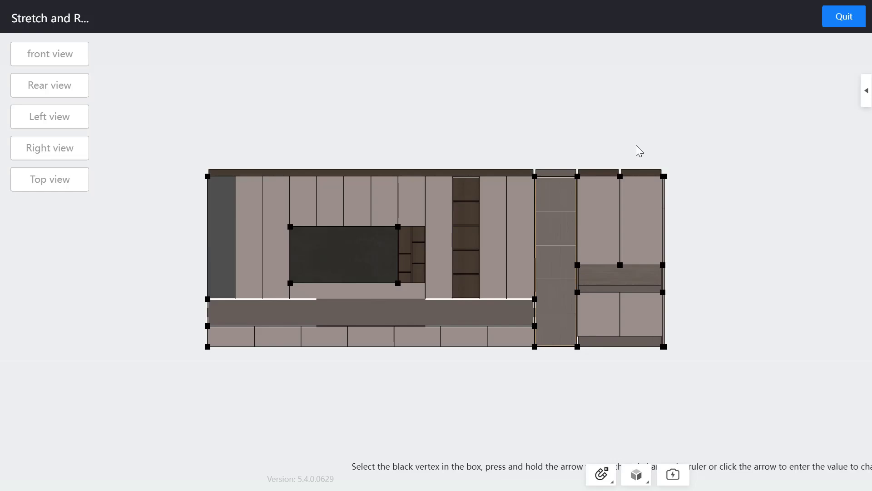
drag(637, 146, 689, 360)
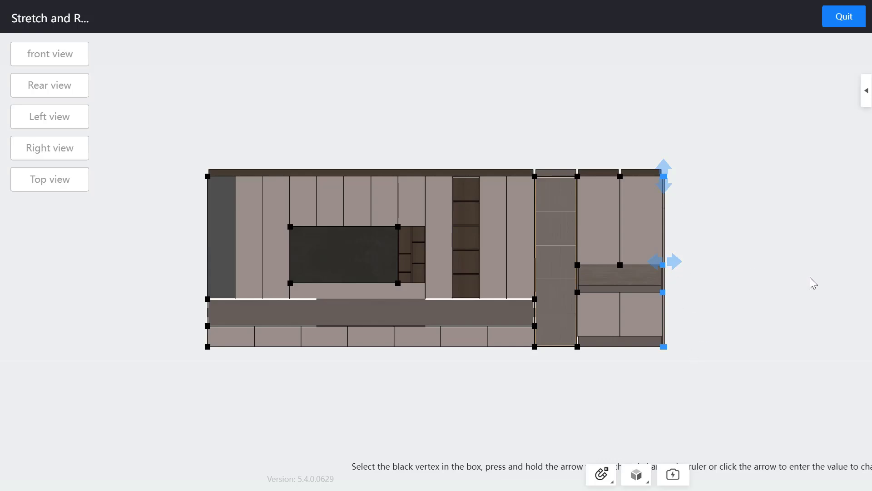
click(675, 261)
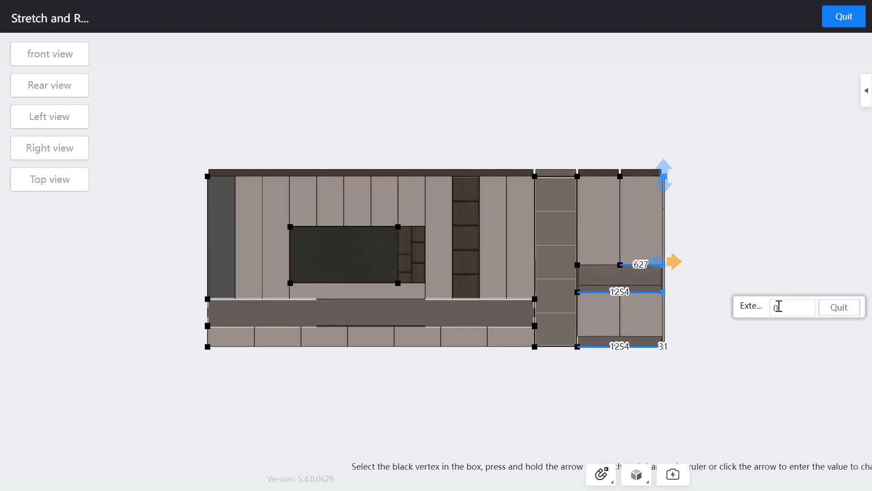
mouse_move(676, 267)
mouse_down()
mouse_move(706, 261)
mouse_move(681, 260)
mouse_up()
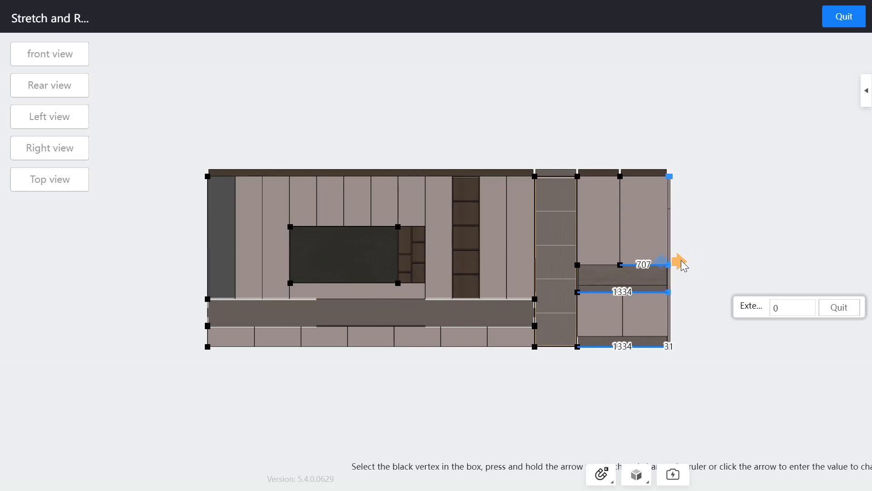
click(719, 259)
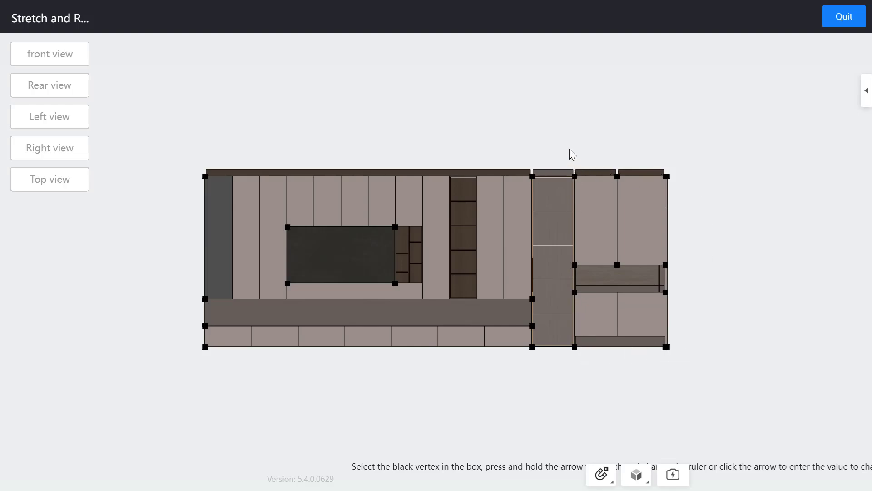
Step: Shift the whole right-end cabinet block outward and back inward to narrow the glass-door section beside it, and quit Stretch and Resize
drag(563, 142, 698, 369)
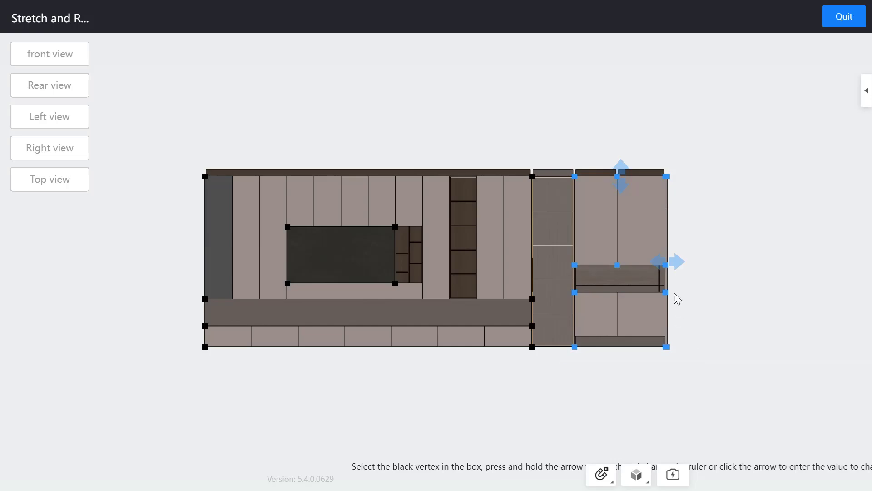
click(676, 265)
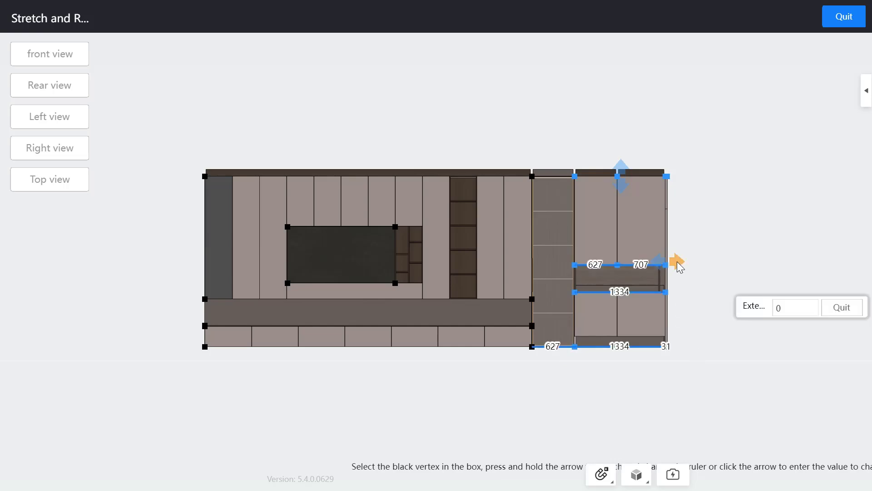
drag(680, 267, 704, 275)
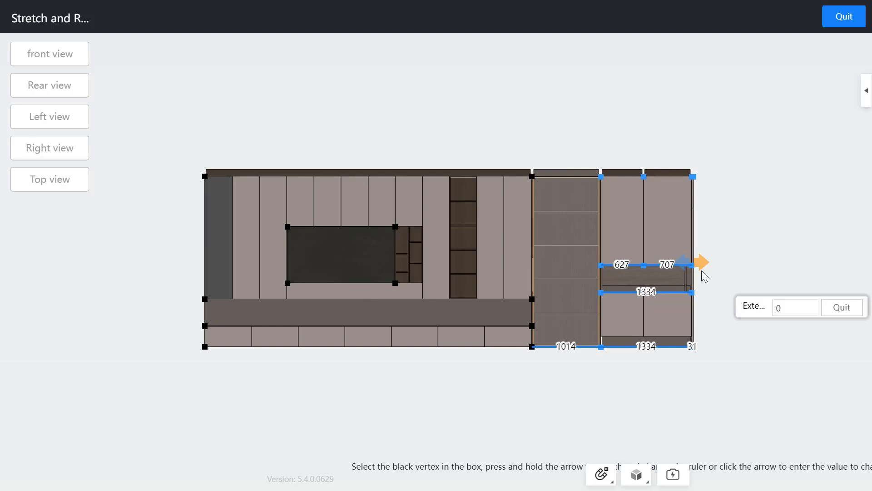
drag(704, 275, 672, 290)
click(762, 205)
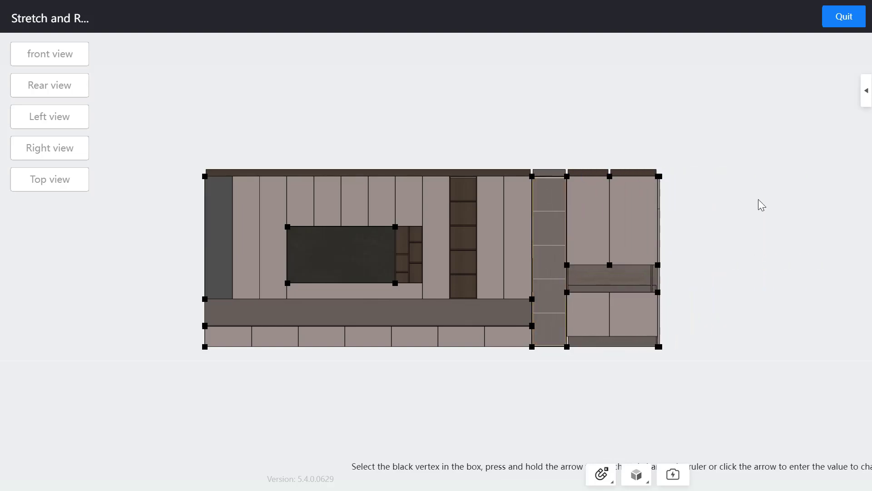
click(845, 20)
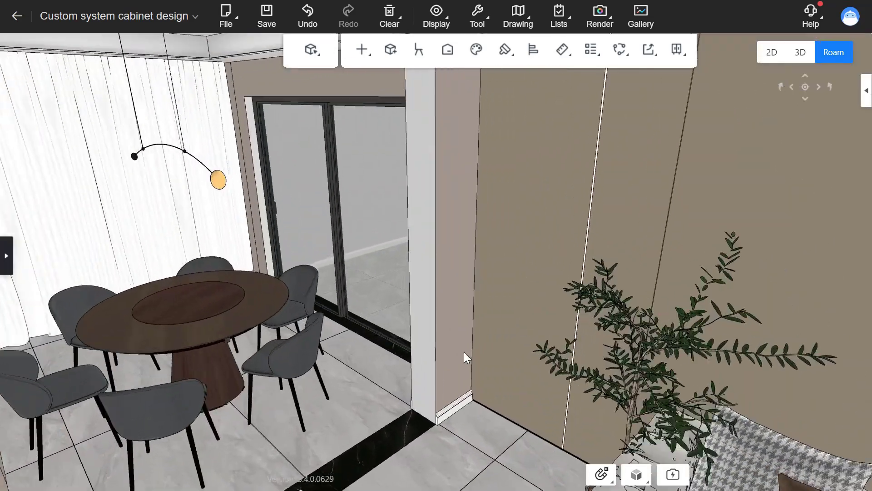
Step: Select the small 400 mm wide universal cabinet in the other room and rotate it about its corner through a full turn
key(w)
drag(464, 352, 445, 239)
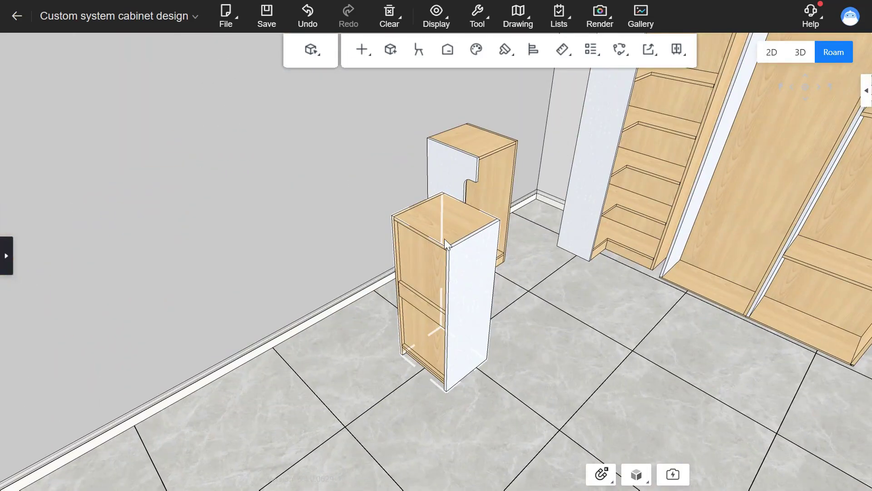
click(444, 239)
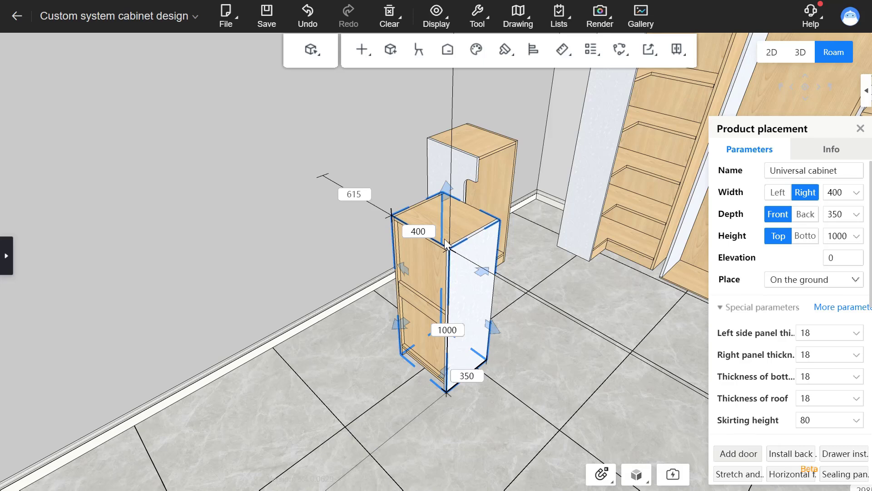
key(space)
key(space)
key(space)
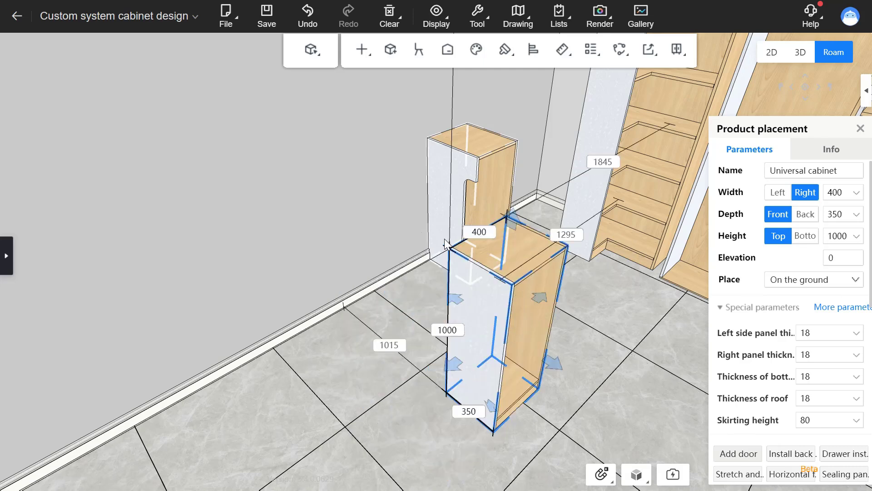
key(space)
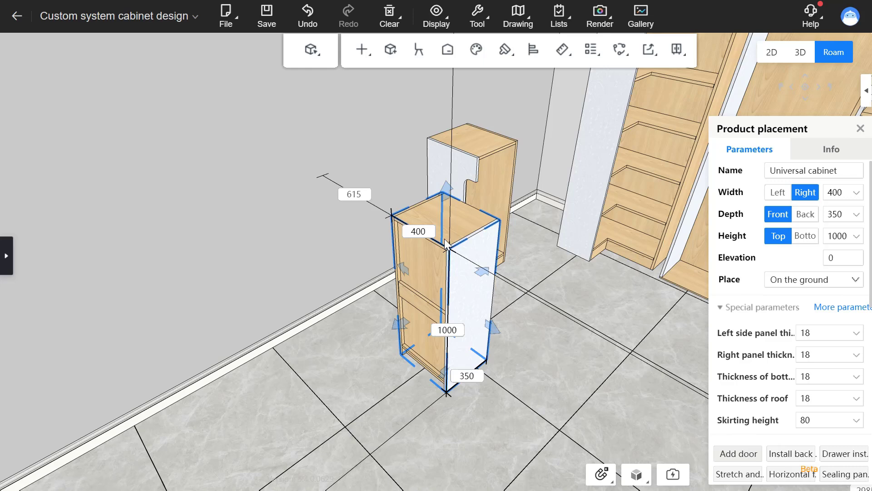
Step: Rotate the small universal cabinet in place about its centre in quarter turns, using the Three-axis movement mode
click(445, 244)
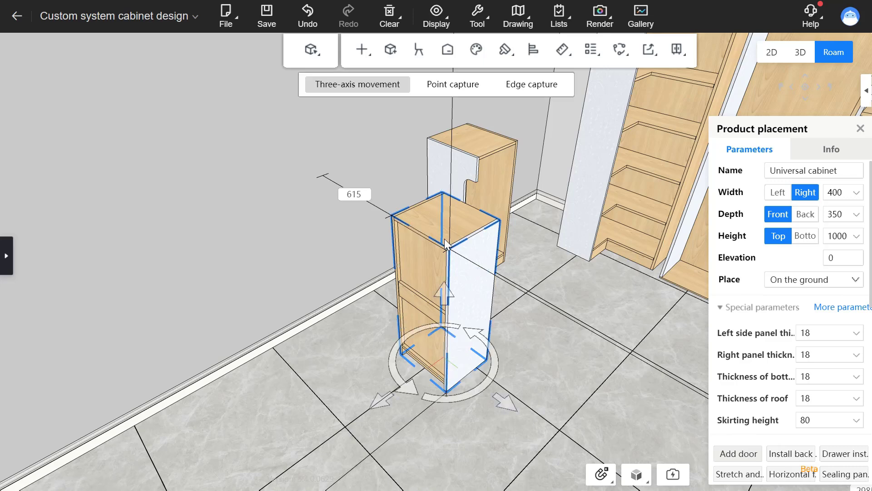
click(481, 345)
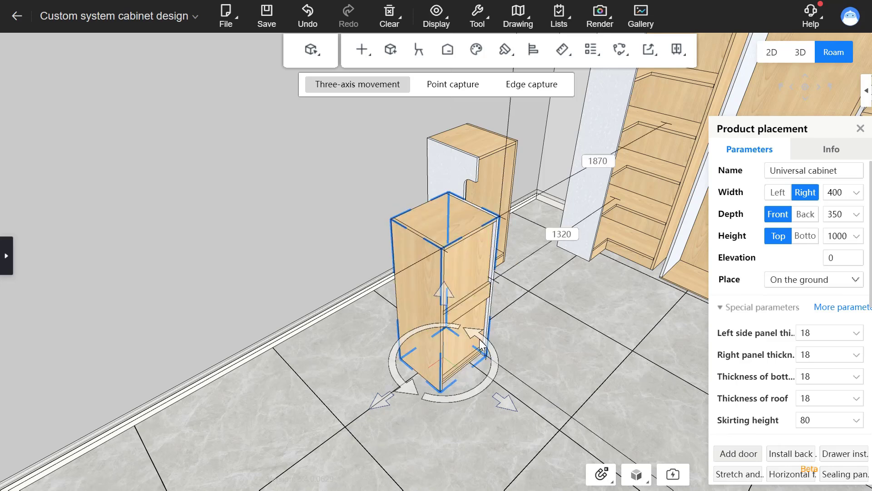
click(480, 341)
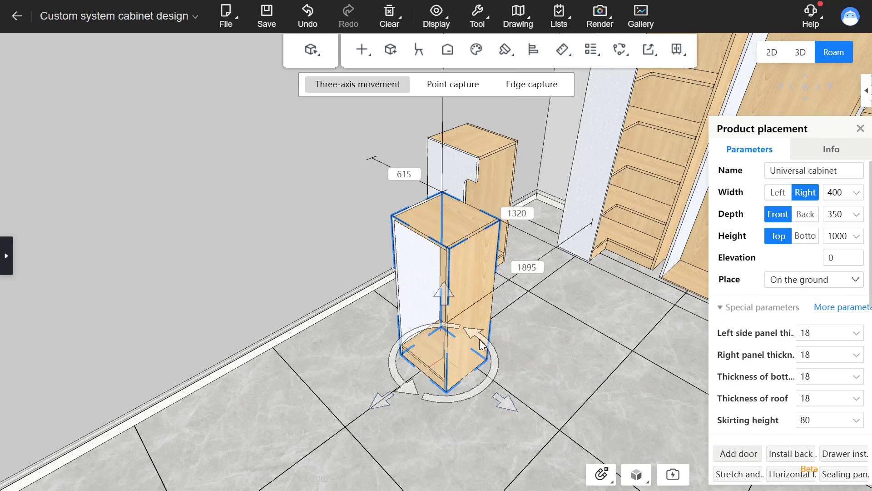
click(481, 344)
click(481, 345)
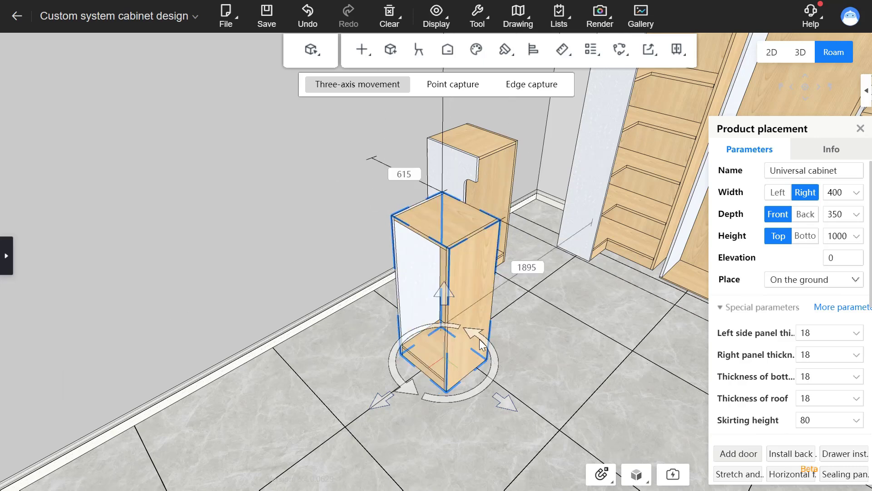
click(481, 345)
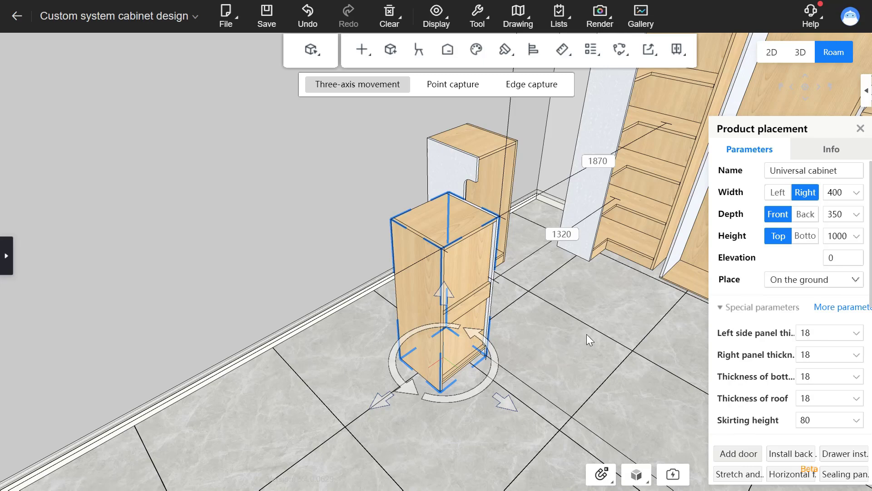
Step: Install four vertically stacked, full-overlay drawers in the empty 600 mm wide cabinet, using the Generate three-sided drawers style
drag(587, 335, 593, 353)
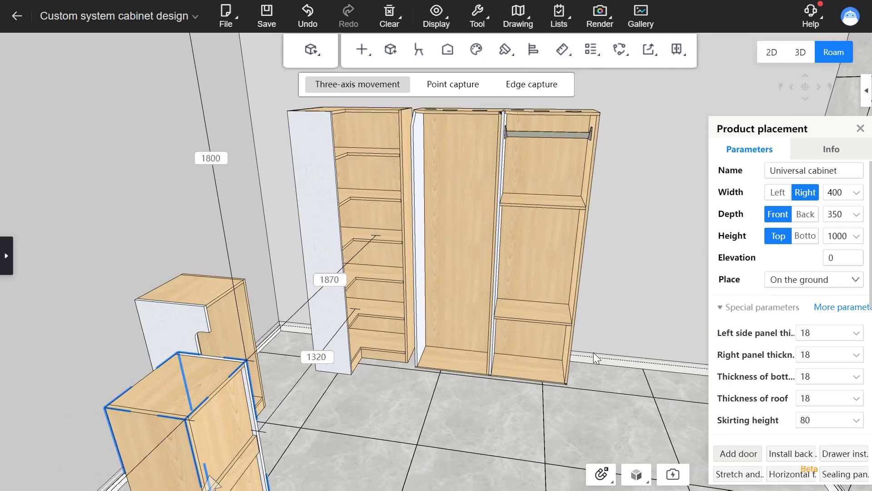
scroll(650, 360, up, 3)
drag(649, 360, 443, 289)
click(362, 257)
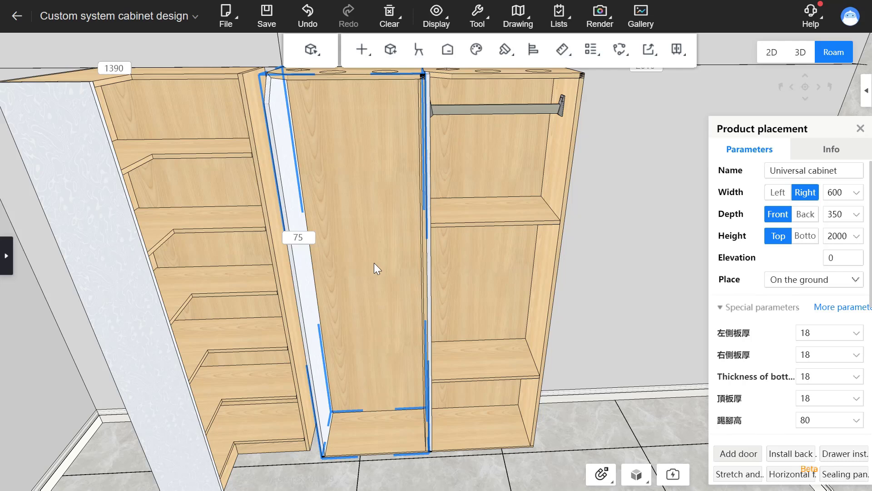
click(838, 458)
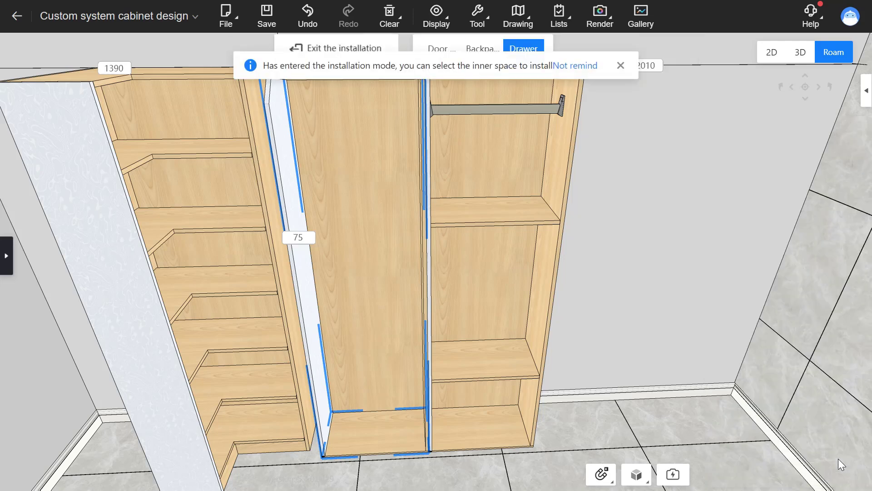
click(375, 222)
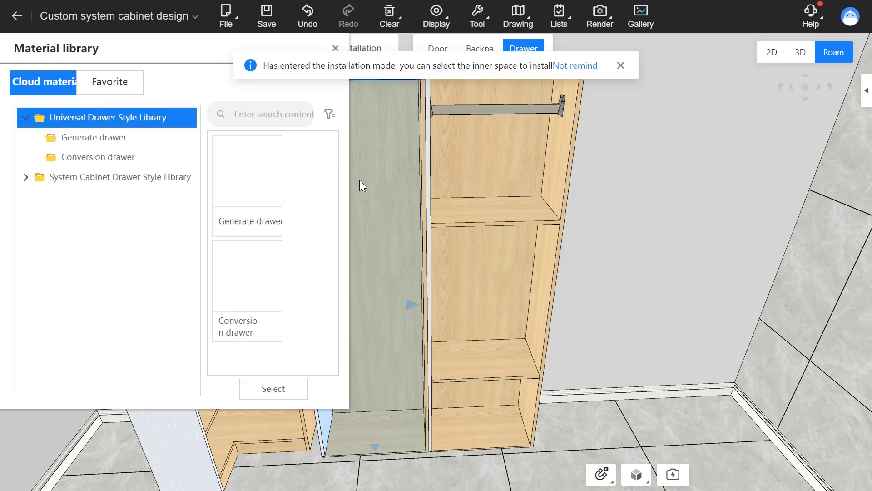
click(146, 138)
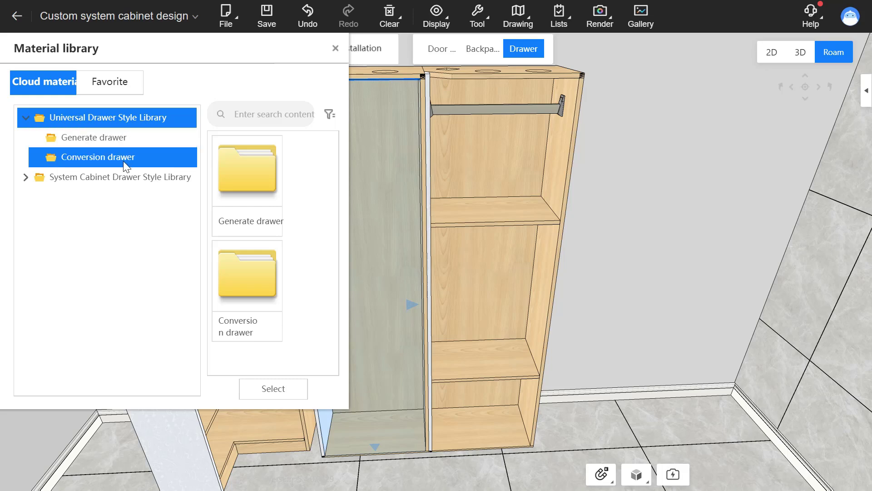
click(124, 143)
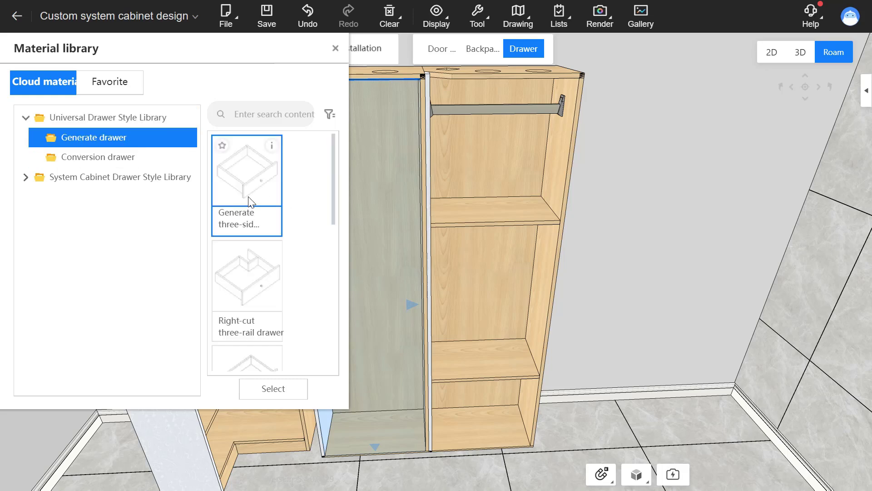
double_click(240, 201)
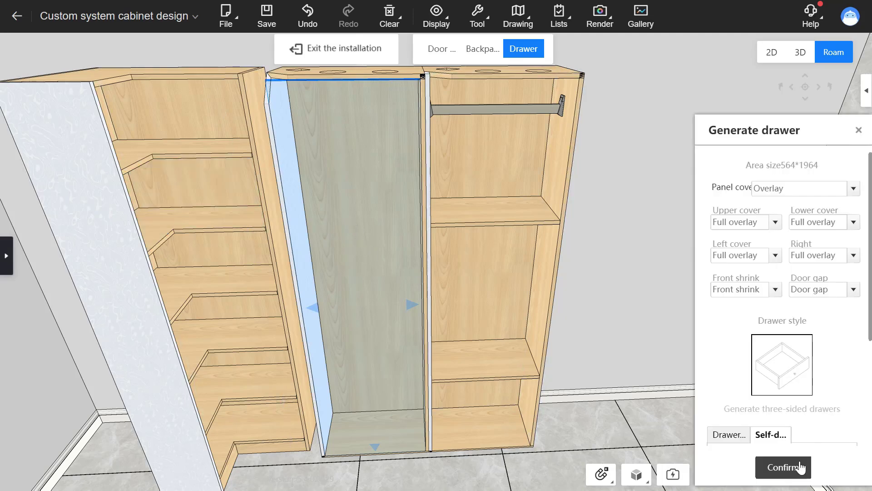
scroll(782, 391, down, 3)
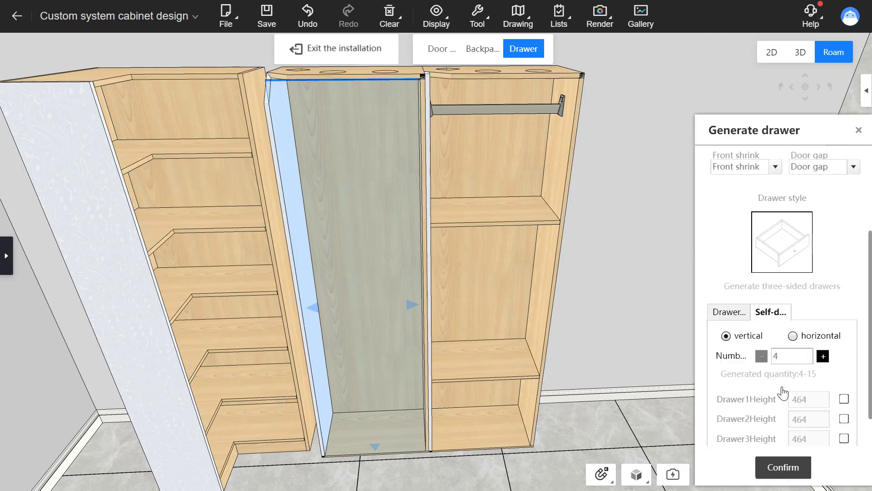
click(784, 468)
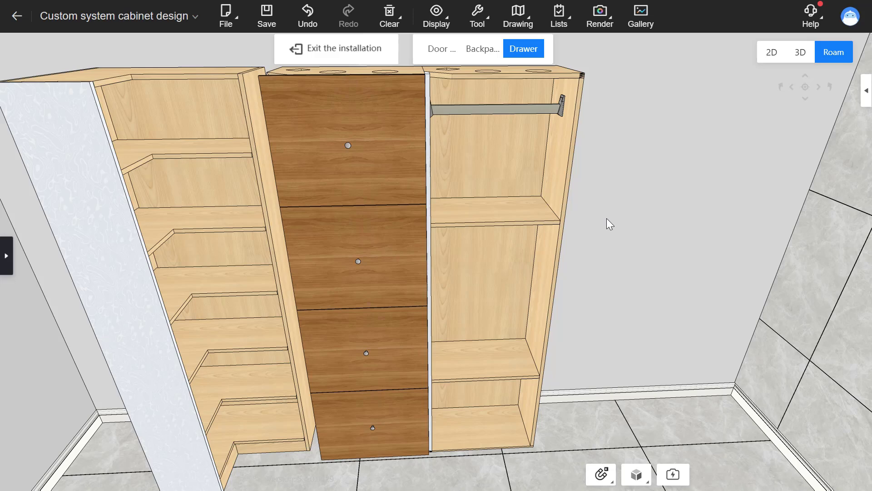
Step: Apply Step opening to all door panels, check the staggered drawers from the side, and exit the installation mode
right_click(608, 222)
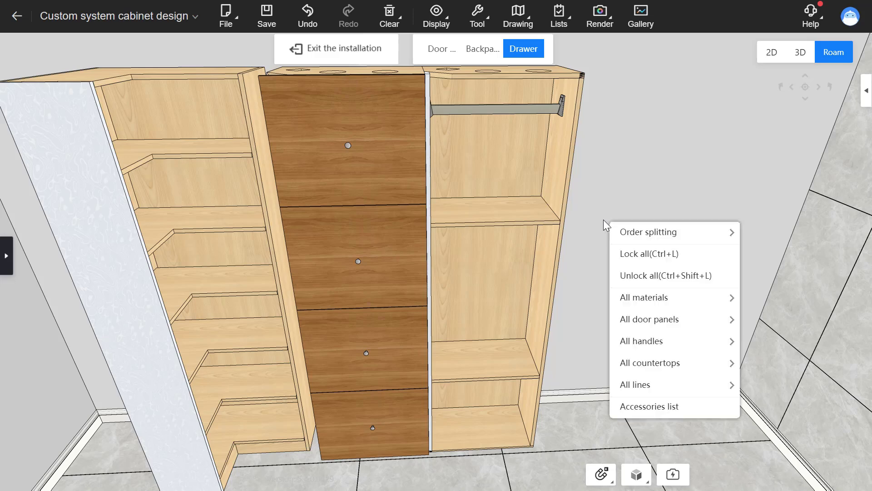
mouse_move(669, 308)
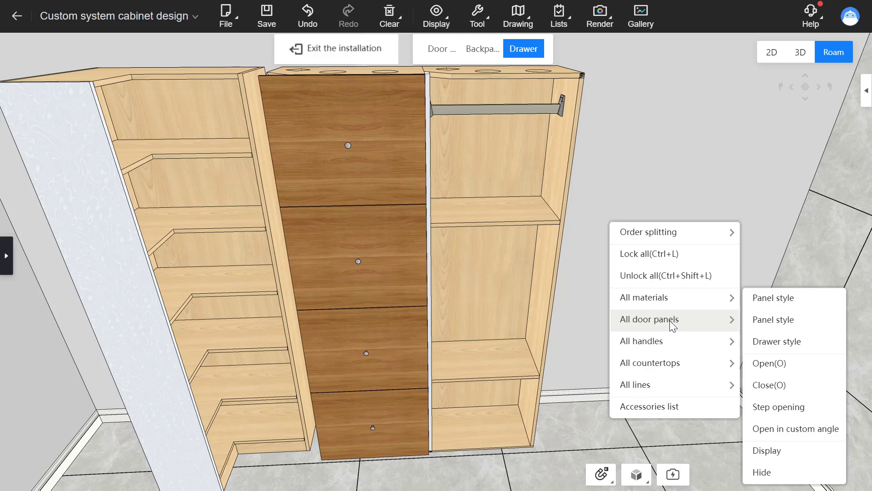
click(808, 408)
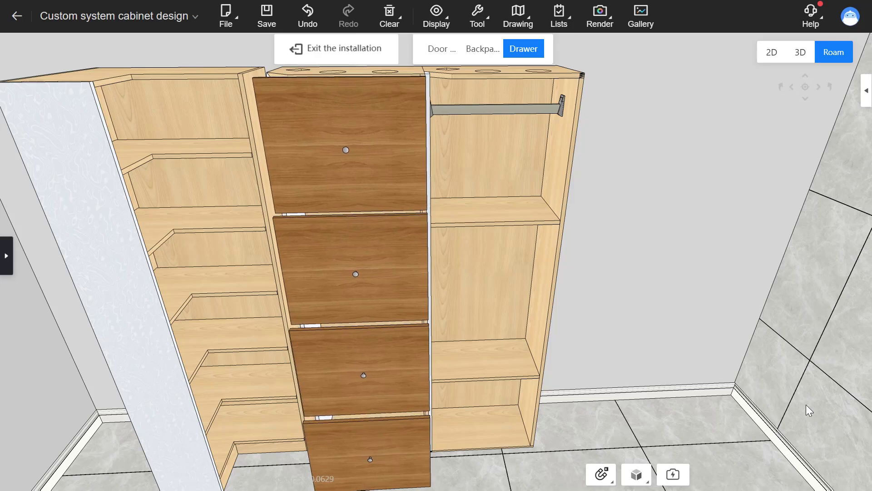
drag(500, 278, 415, 290)
drag(397, 400, 397, 364)
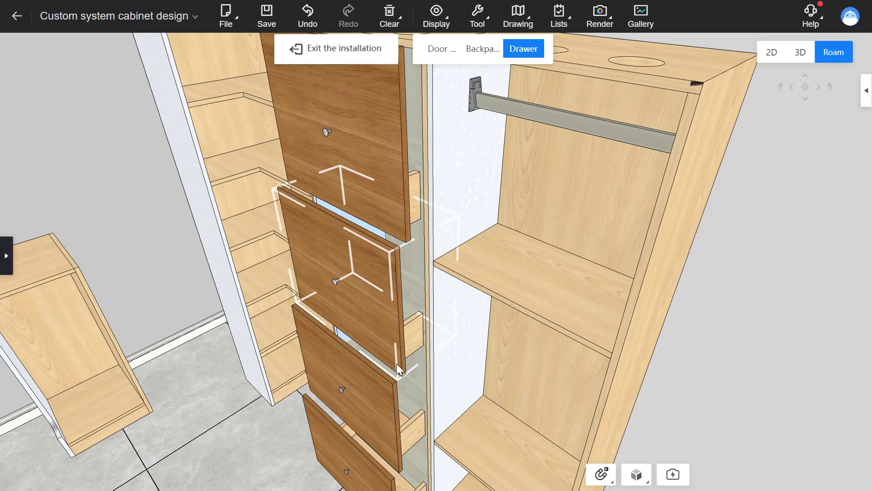
click(342, 77)
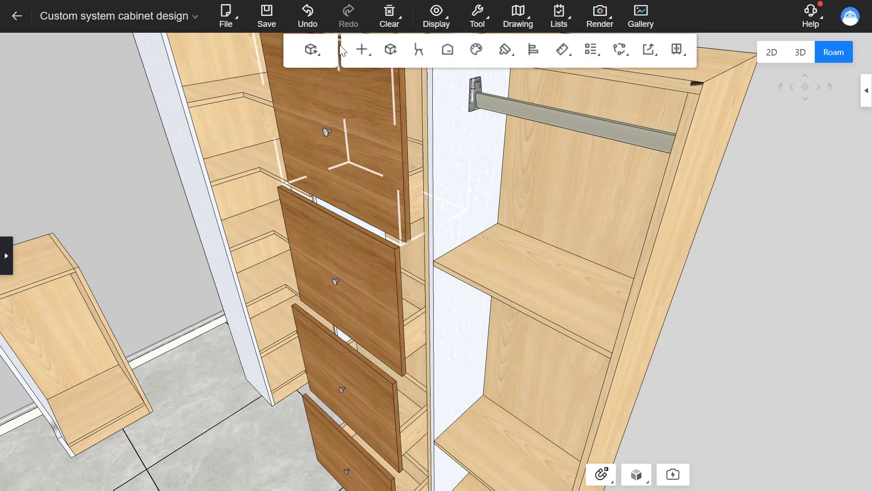
Step: Bring up the Help options
mouse_move(811, 16)
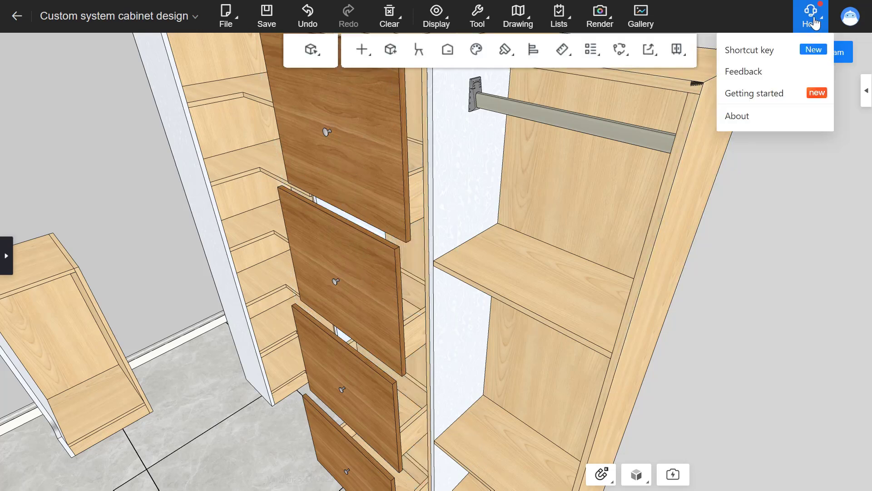